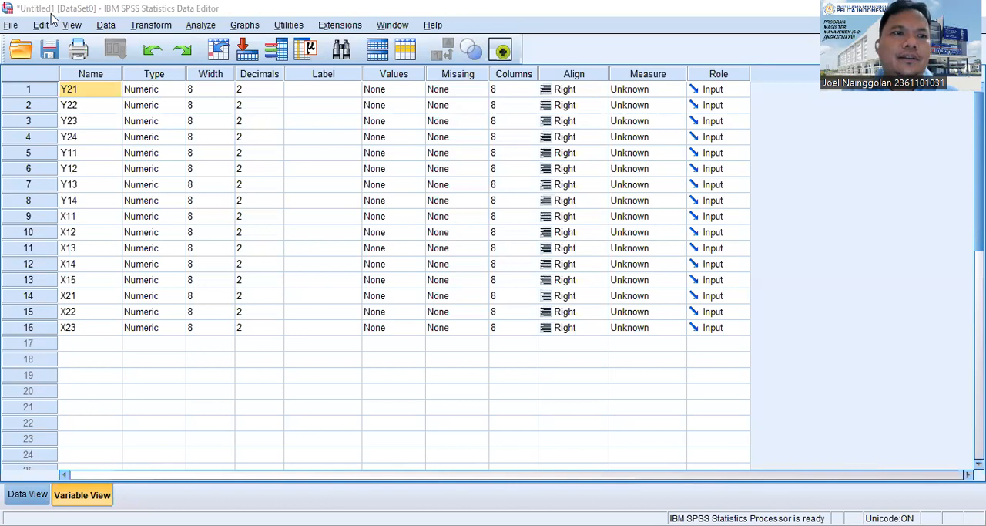
Start saving the dataset under a new name, create a folder called UAS Statistik in the save location, and open it.
left_click(10, 26)
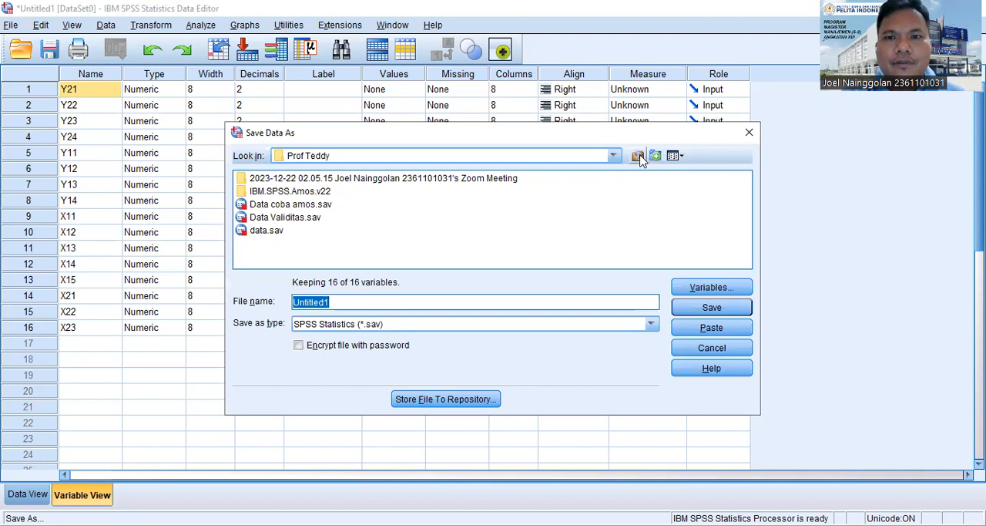
right_click(546, 209)
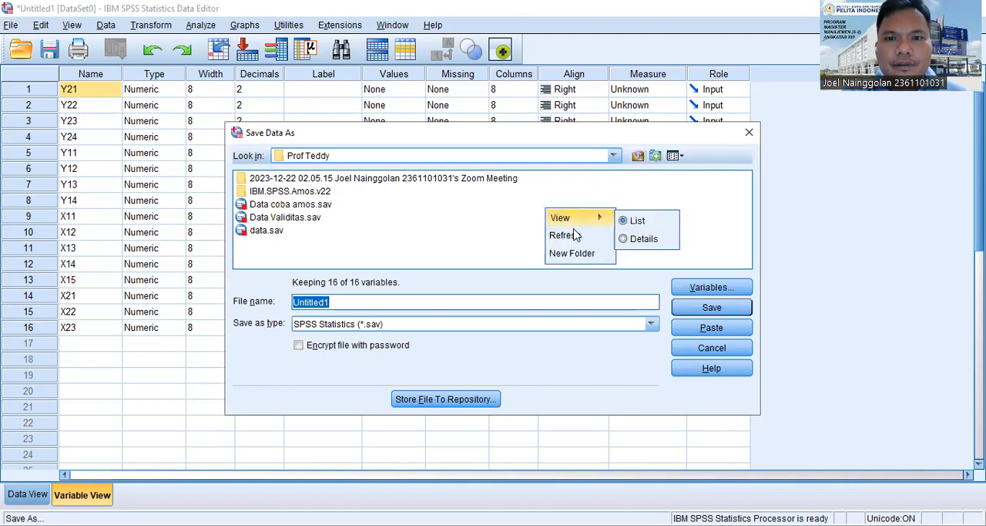
left_click(587, 253)
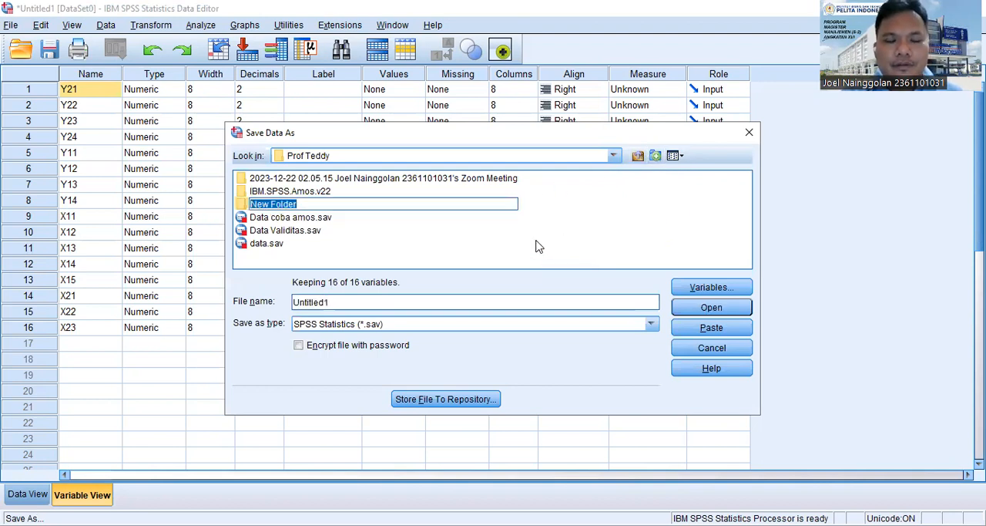
type("UAS")
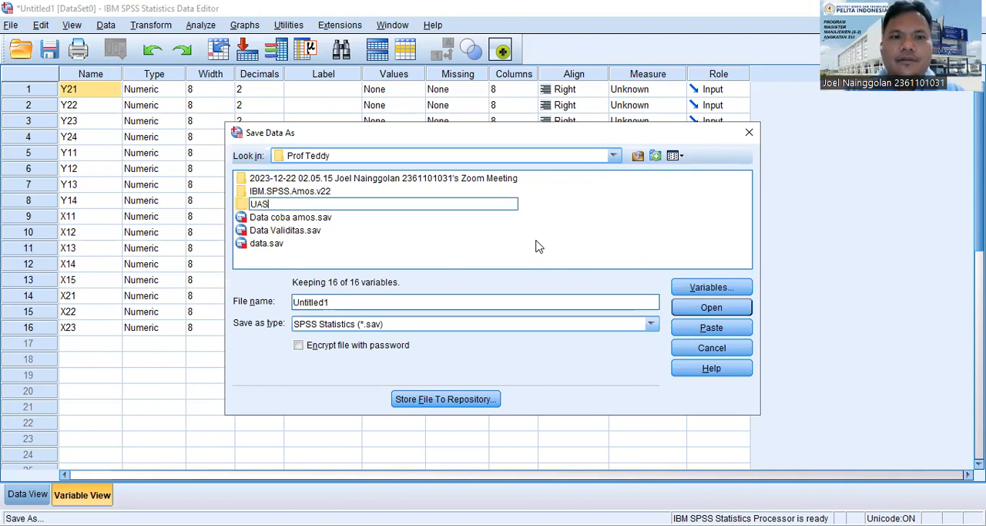
type(" Statis")
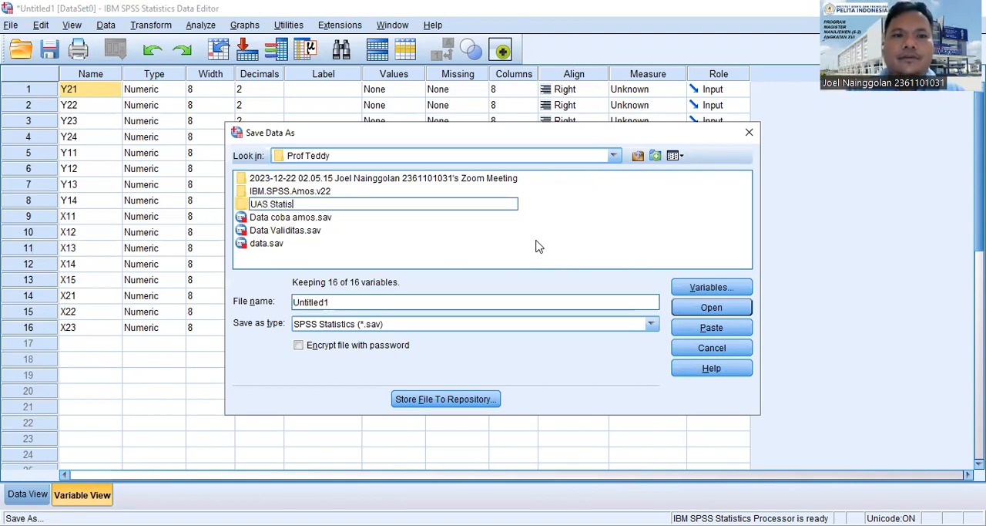
type("tik")
key("Return")
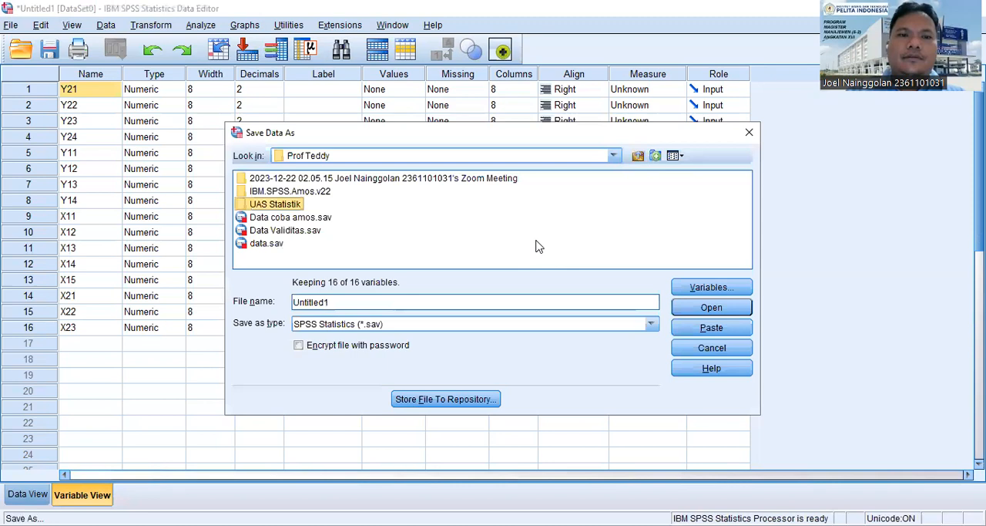
left_click(674, 305)
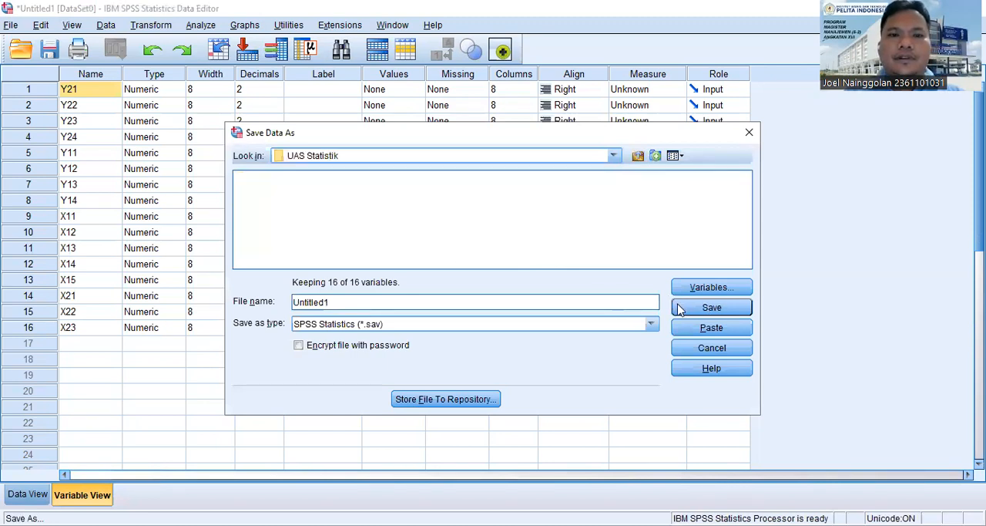
Save the dataset as Data AMos in SPSS Statistics (*.sav) format.
double_click(504, 307)
left_click(504, 307)
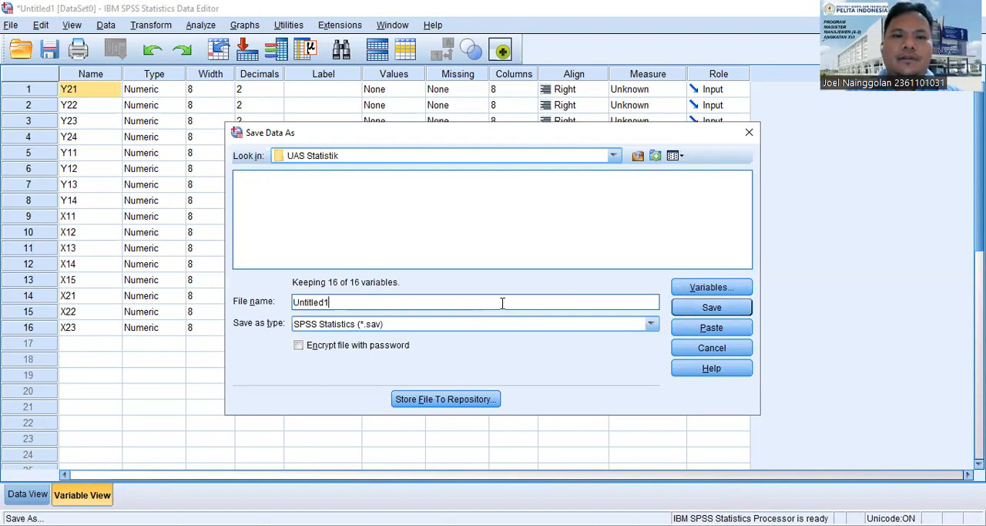
double_click(504, 303)
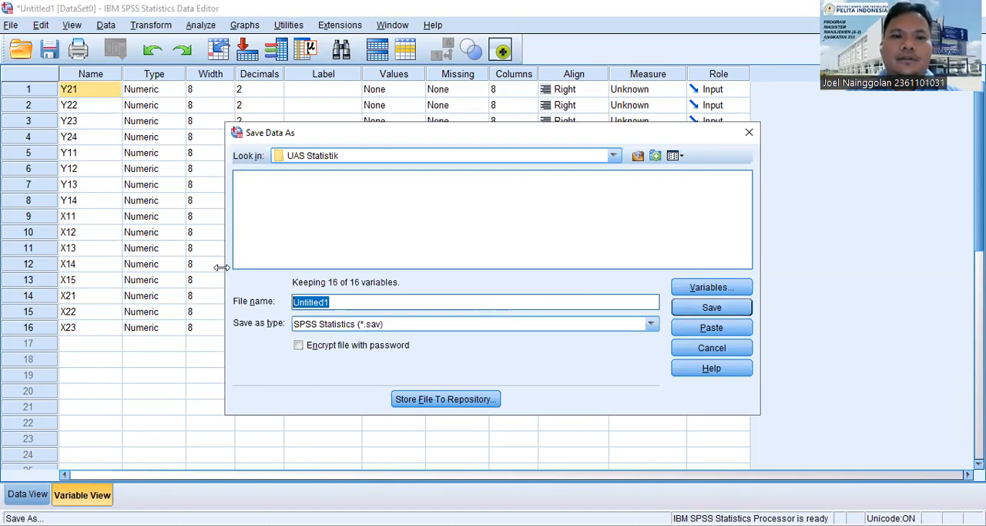
type("Data AMos")
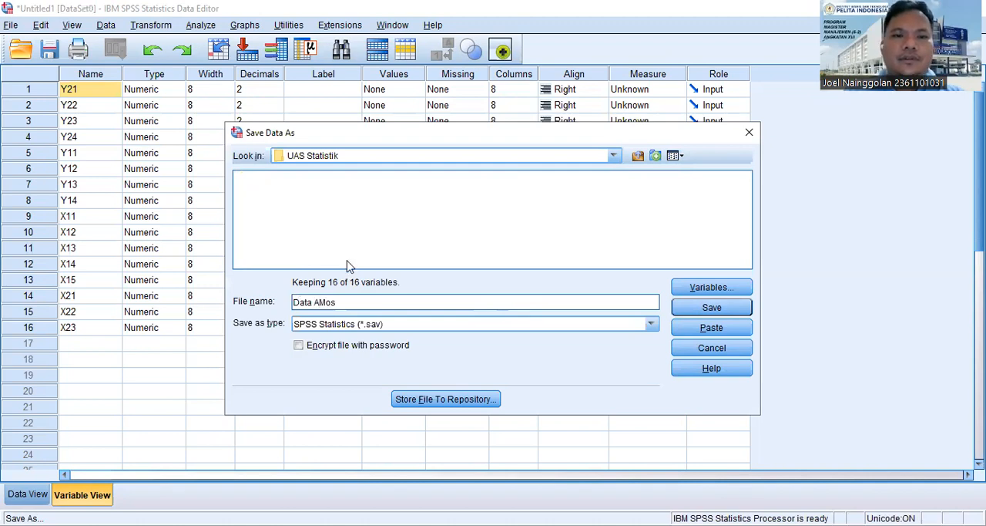
key("Return")
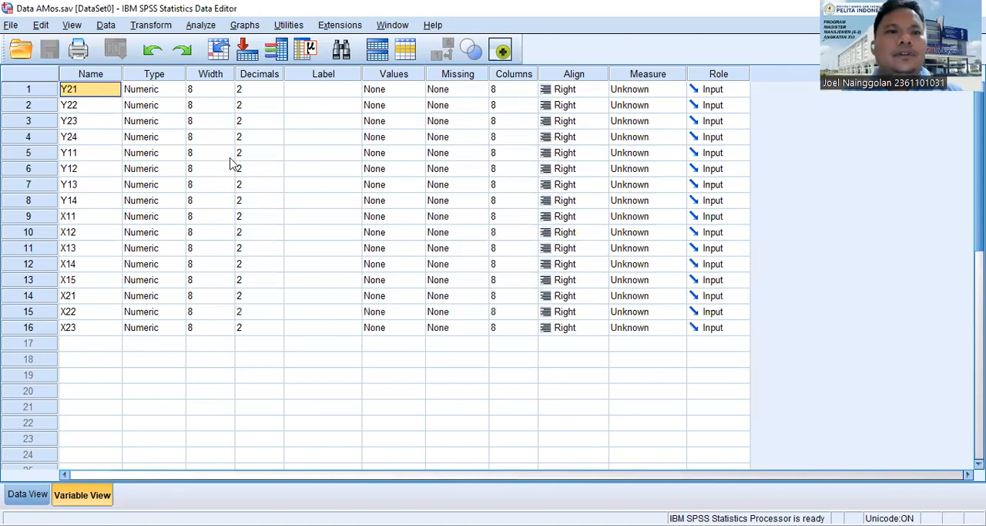
left_click(202, 28)
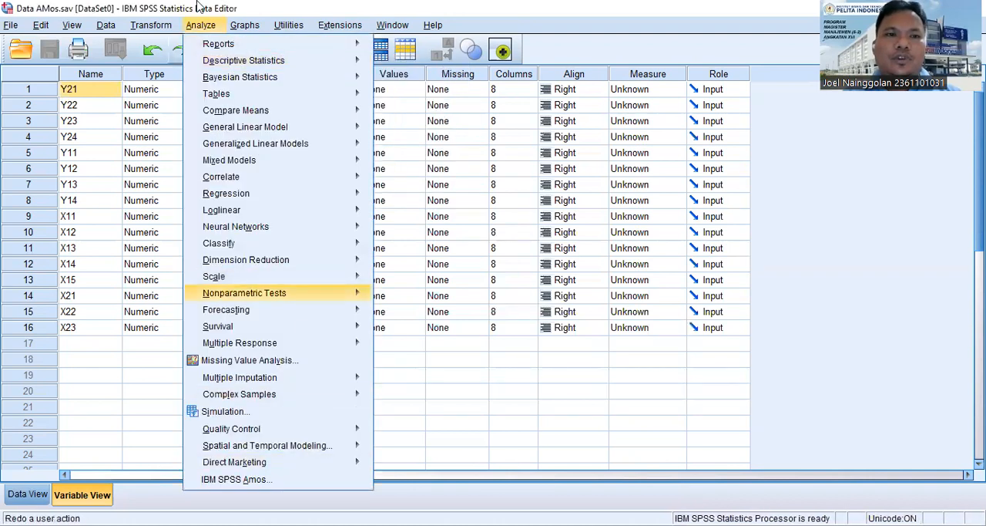
mouse_move(359, 143)
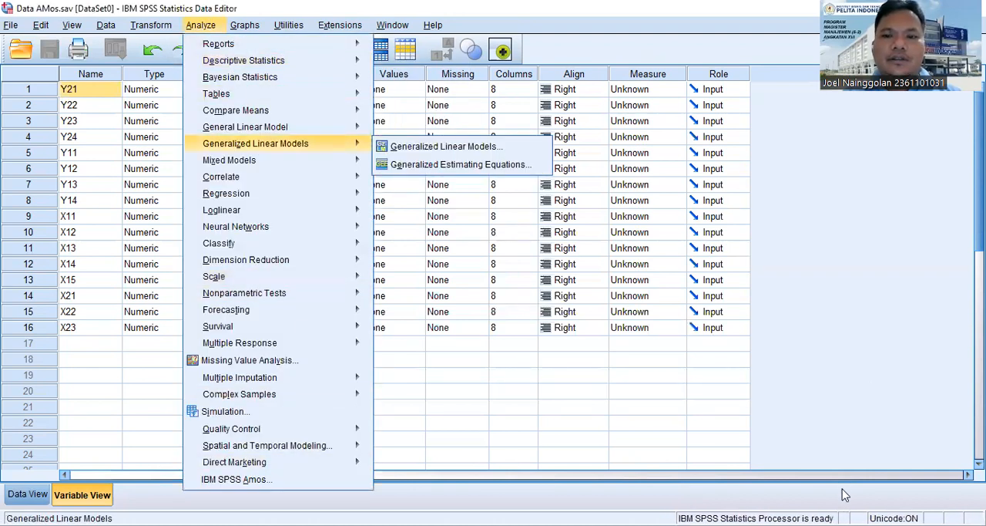
left_click(911, 482)
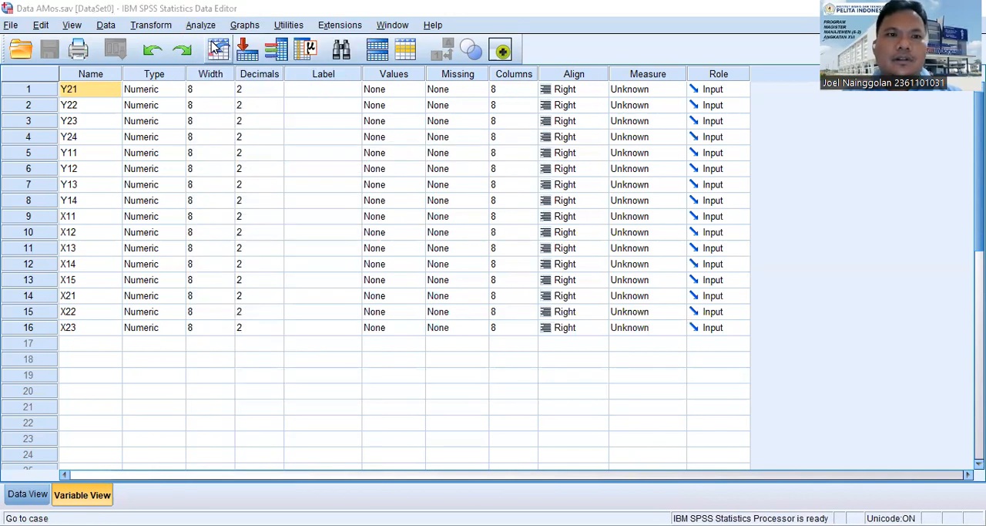
Launch IBM SPSS Amos from the saved dataset.
left_click(200, 24)
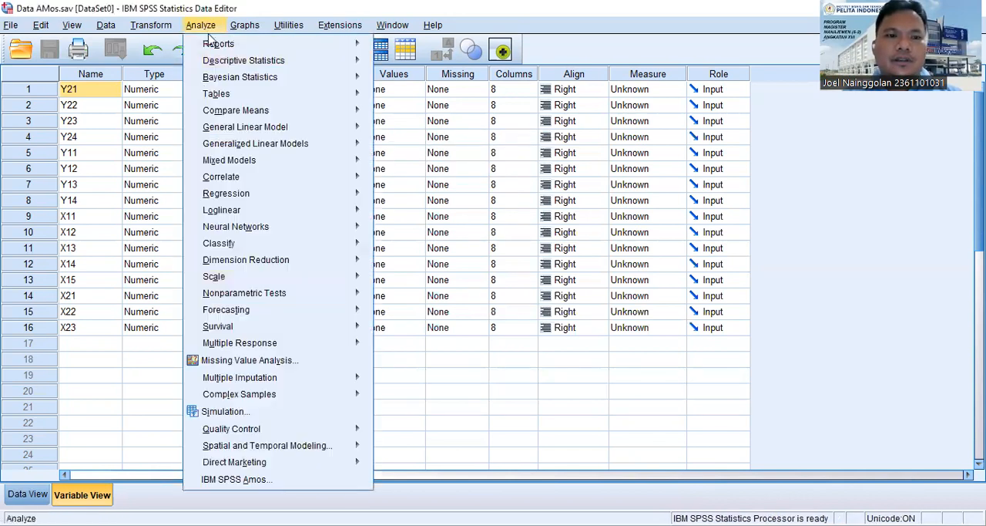
left_click(225, 481)
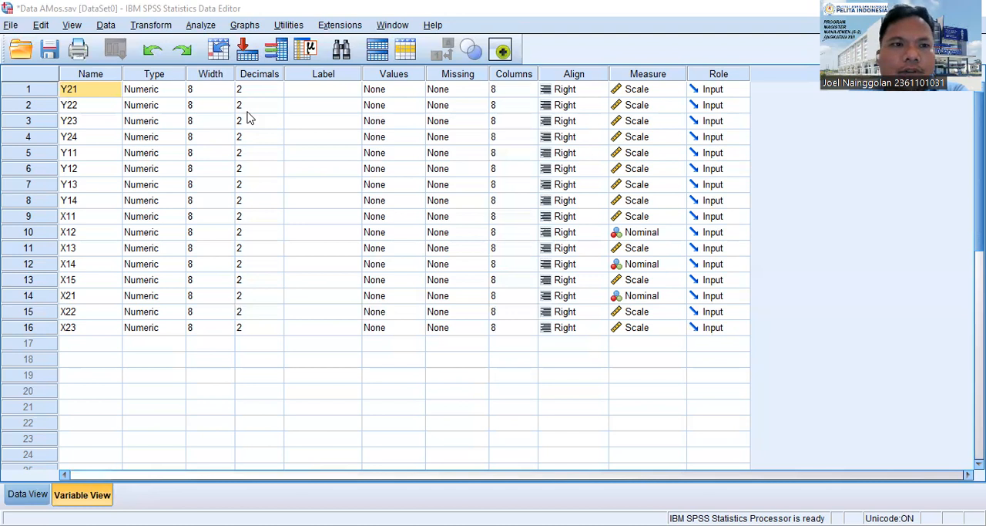
left_click(11, 25)
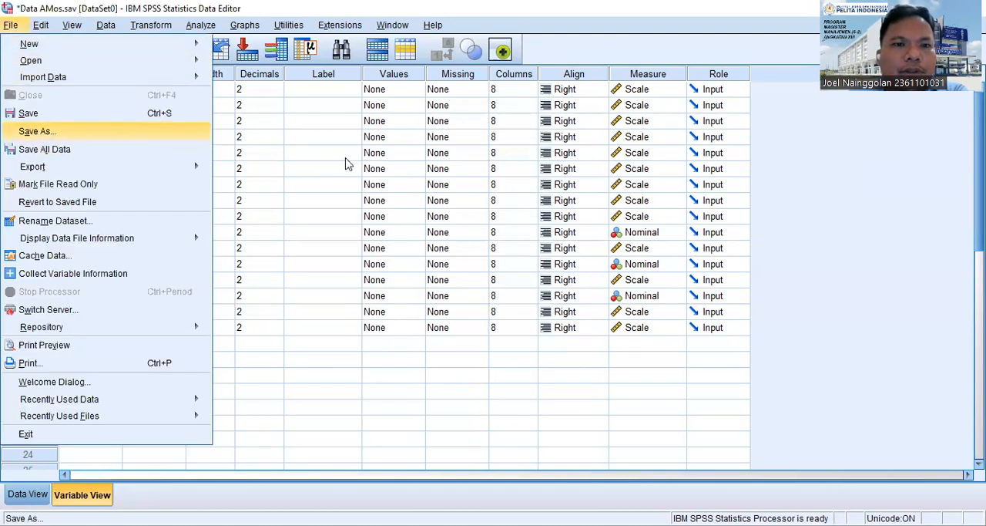
key("Return")
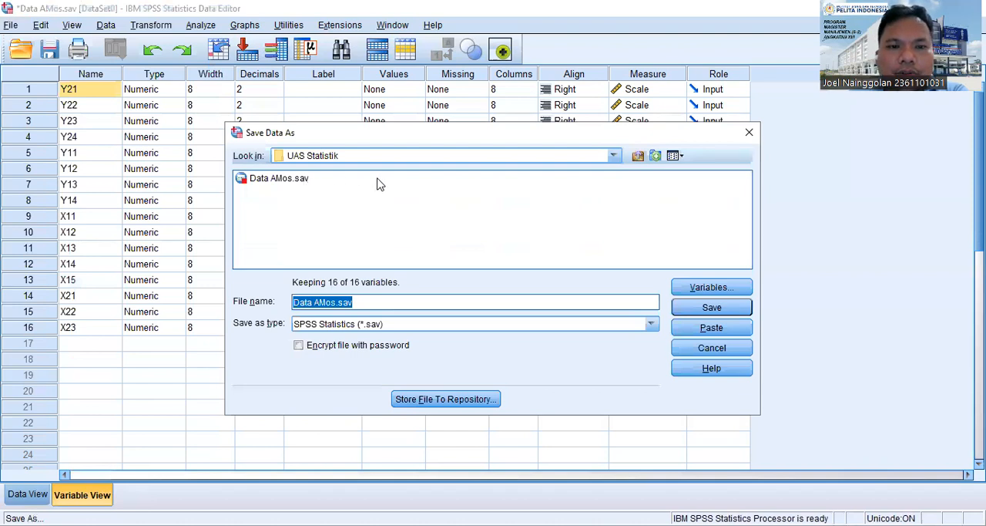
left_click(748, 133)
Launch IBM SPSS Amos again from the Data AMos dataset.
left_click(202, 26)
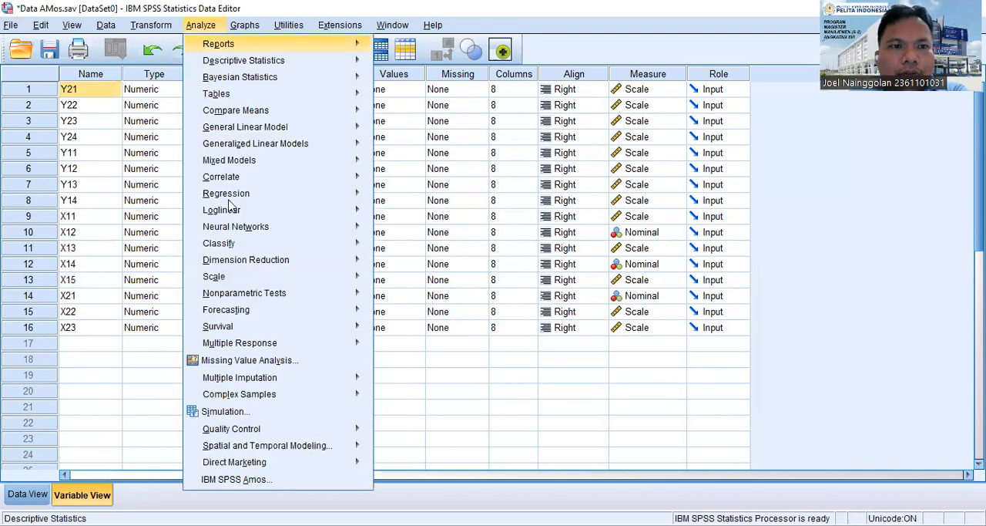
left_click(263, 479)
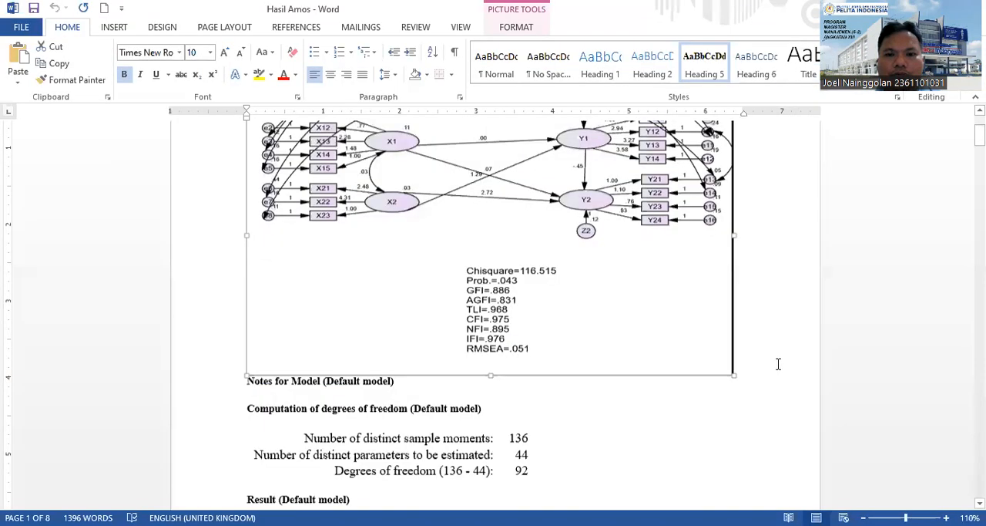
Examine the reference path diagram and its fit indices in the Hasil Amos Word document, and switch to Amos.
scroll(777, 365, "up", 3)
scroll(777, 365, "down", 1)
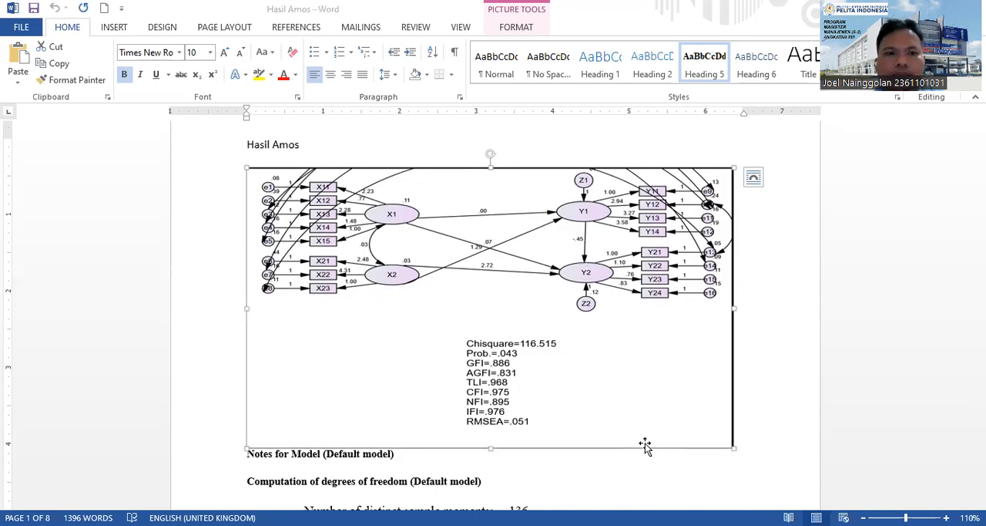
key("alt+Tab")
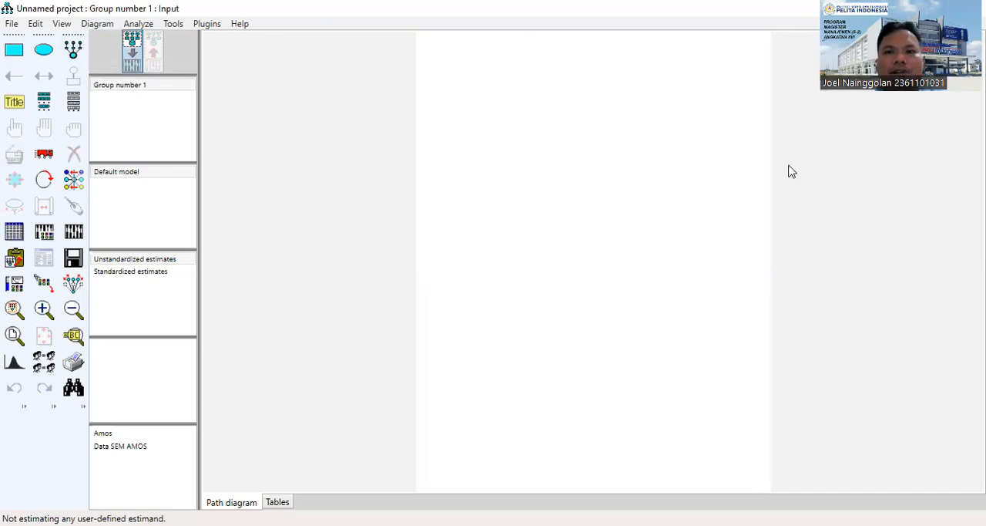
left_click(54, 24)
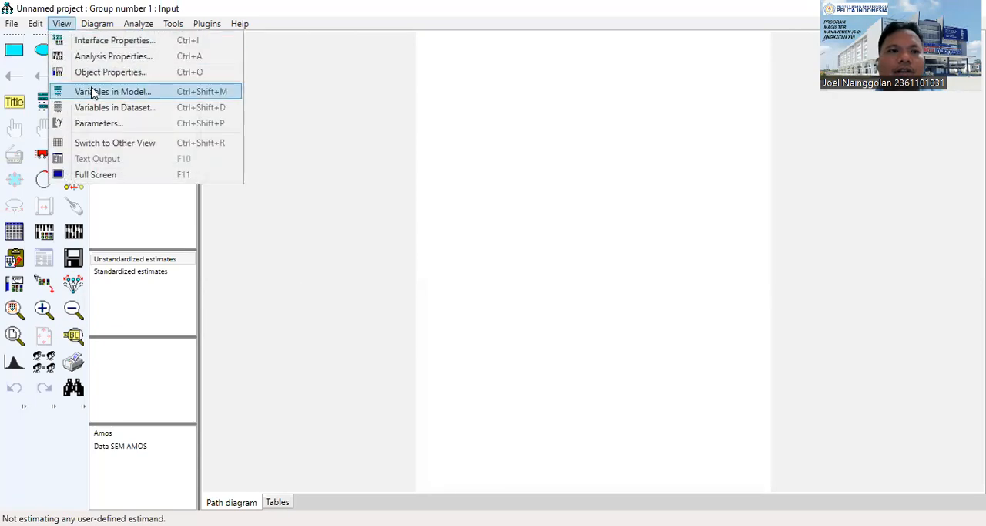
left_click(107, 73)
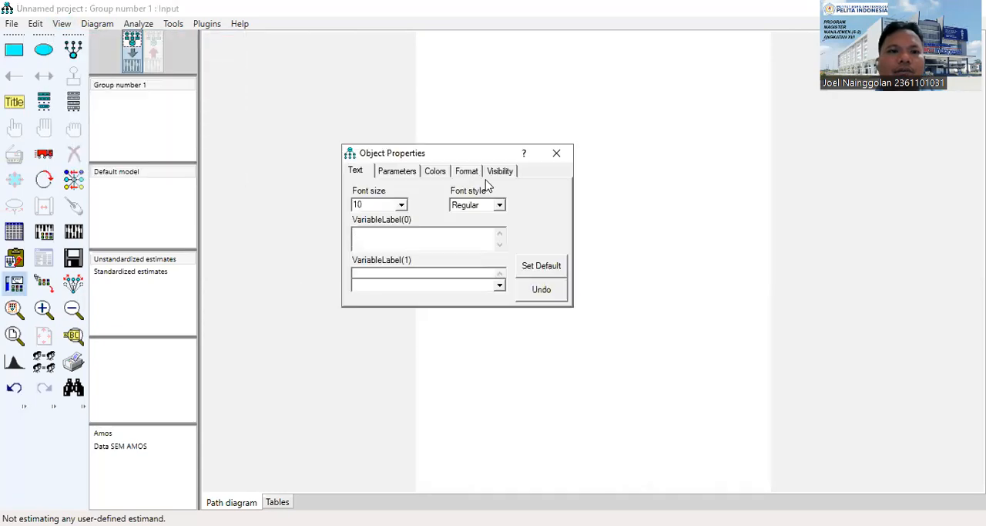
left_click(548, 160)
Set the path diagram's paper size to Landscape - A4 in the interface properties and apply it.
left_click(62, 24)
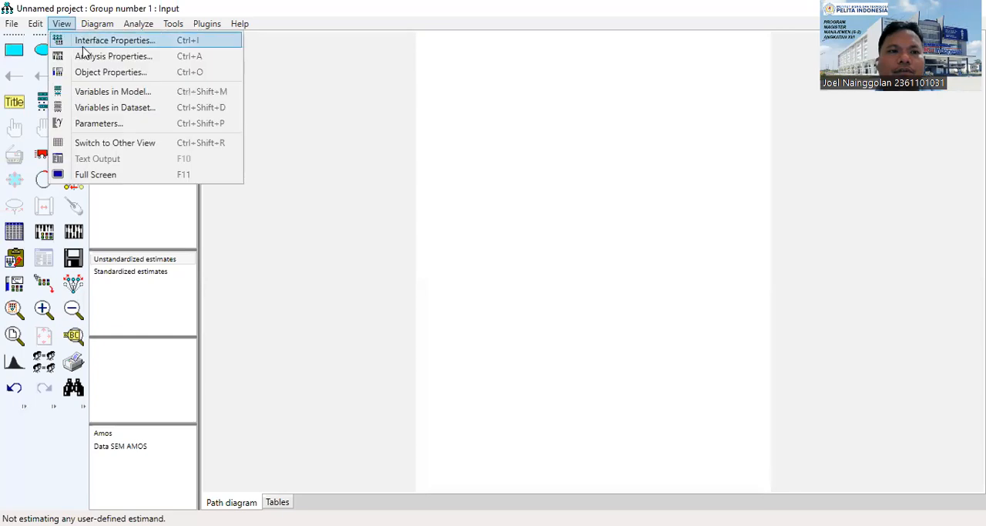
left_click(91, 45)
left_click(434, 286)
left_click(435, 284)
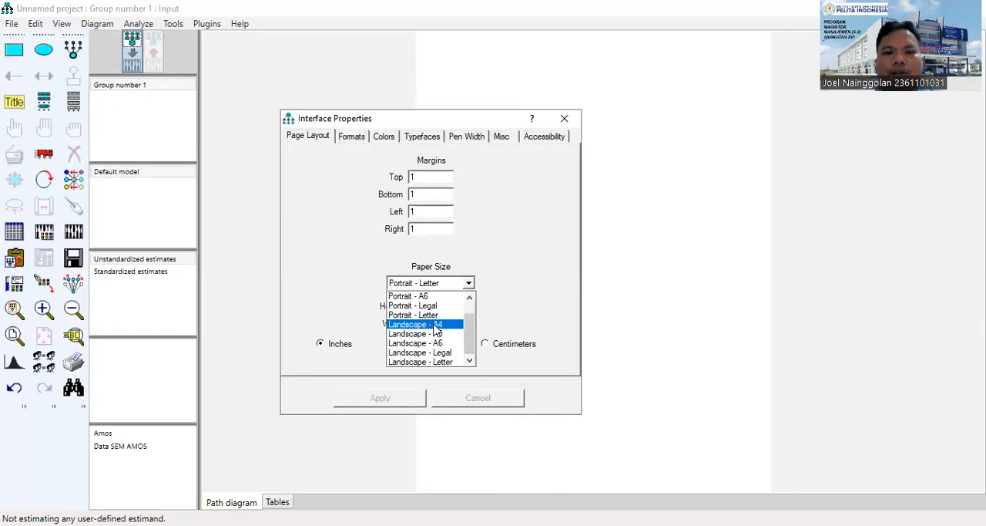
left_click(436, 324)
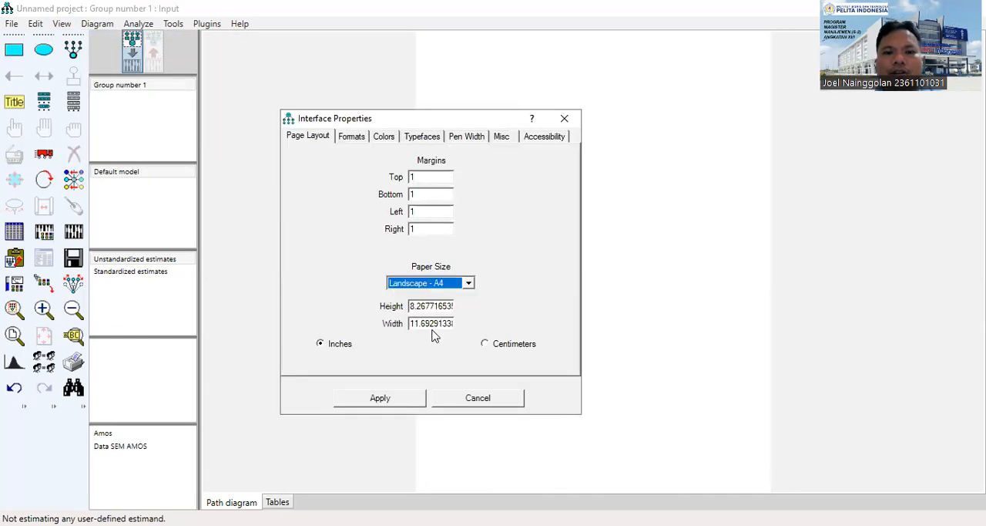
left_click(397, 400)
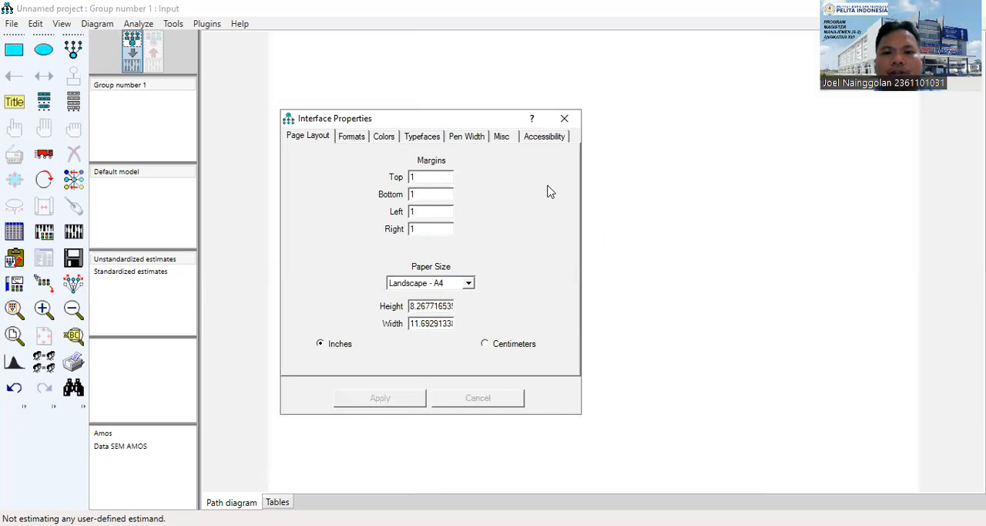
left_click(564, 118)
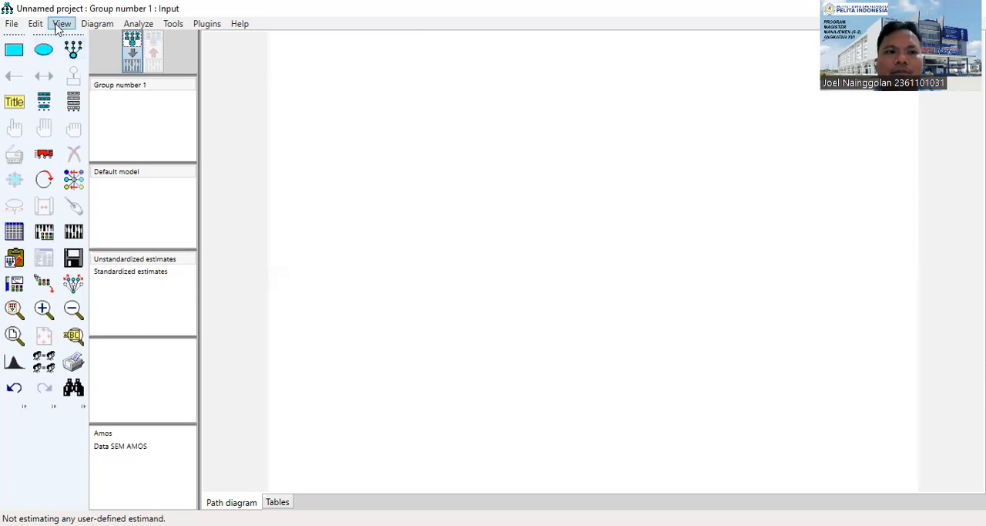
Draw a small latent variable ellipse near the page's upper-left corner with the indicator-variable drawing tool.
left_click(73, 48)
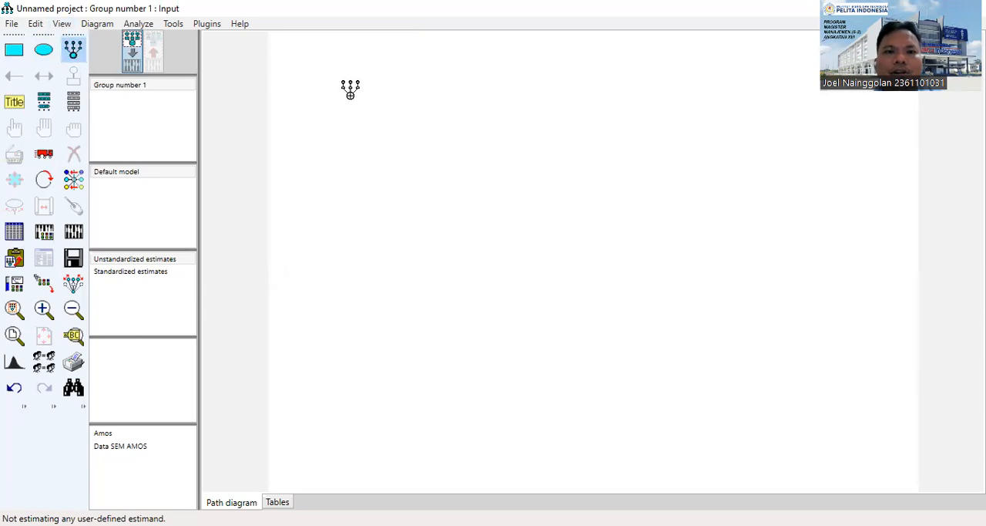
left_click_drag(344, 95, 390, 120)
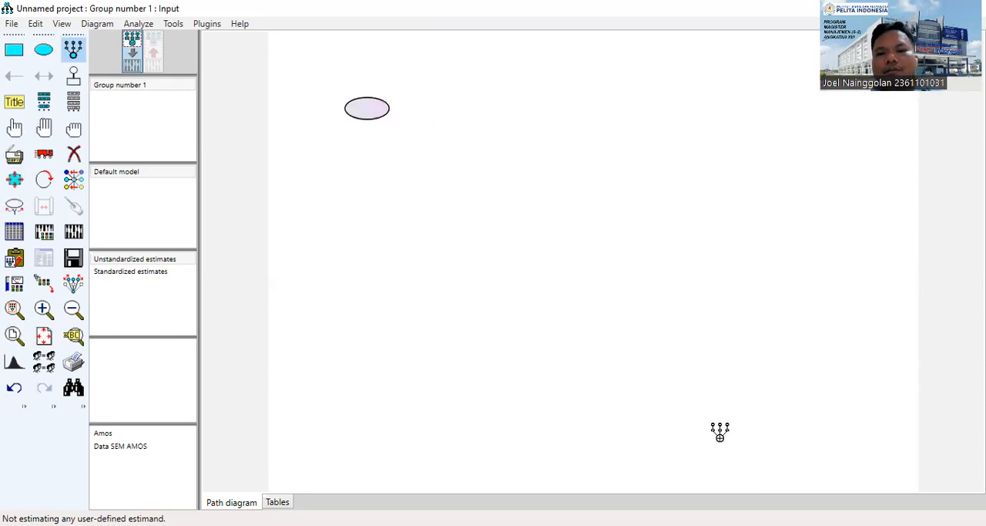
left_click(630, 361)
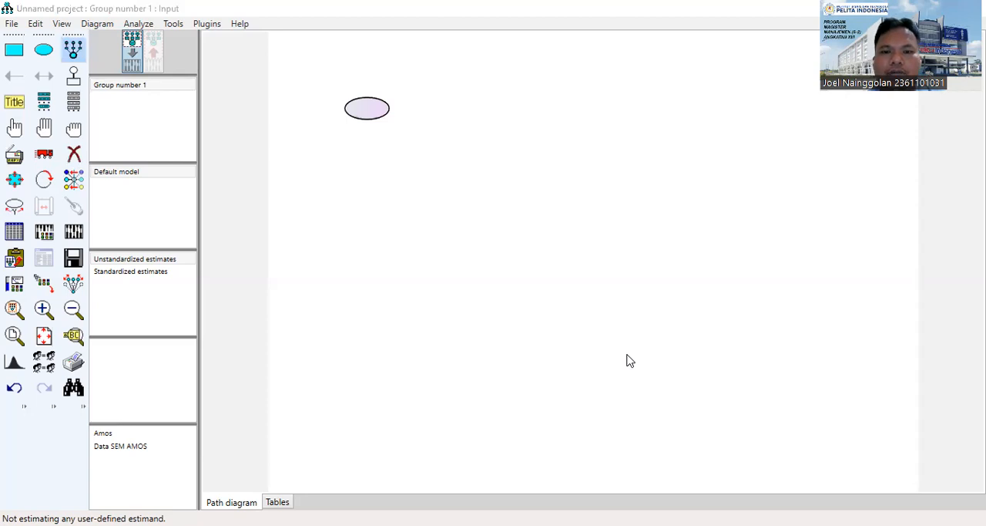
Check the reference diagram in Hasil Amos, and add five indicator variables with error terms to the latent ellipse in Amos.
key("alt+Tab")
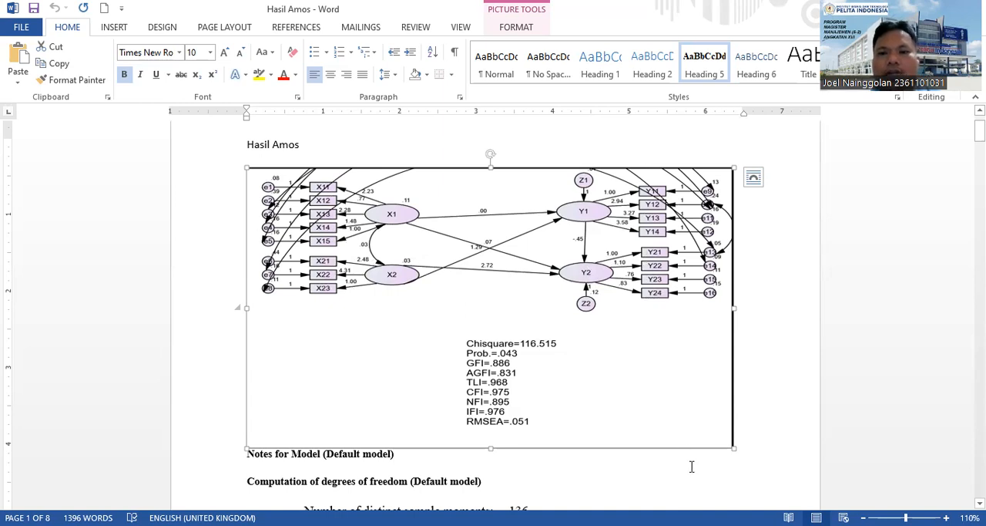
key("alt+Tab")
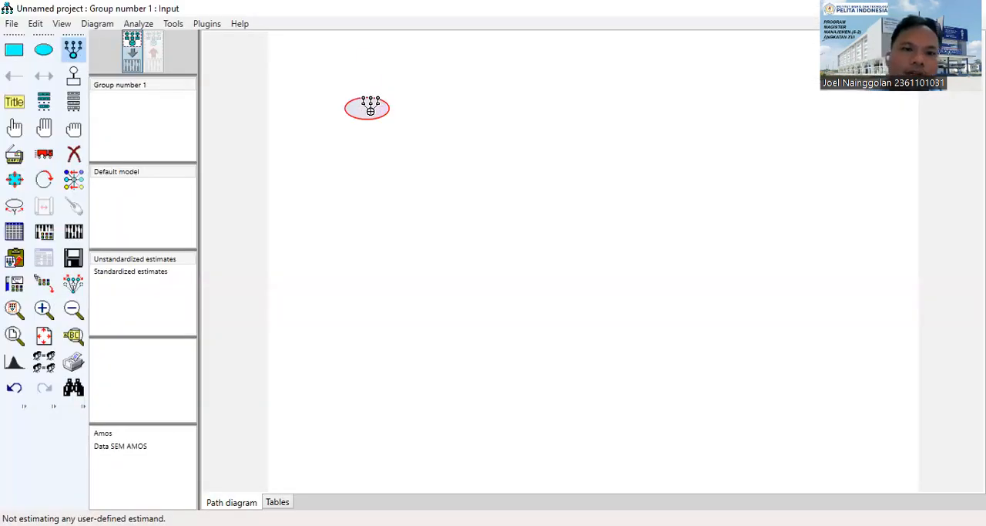
left_click(370, 107)
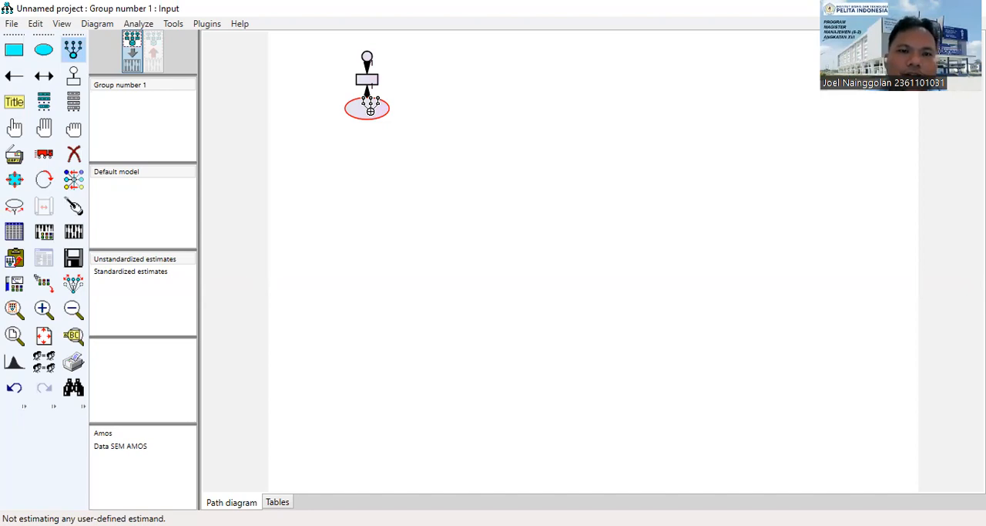
left_click(370, 108)
left_click(370, 108)
left_click(370, 108)
left_click(370, 110)
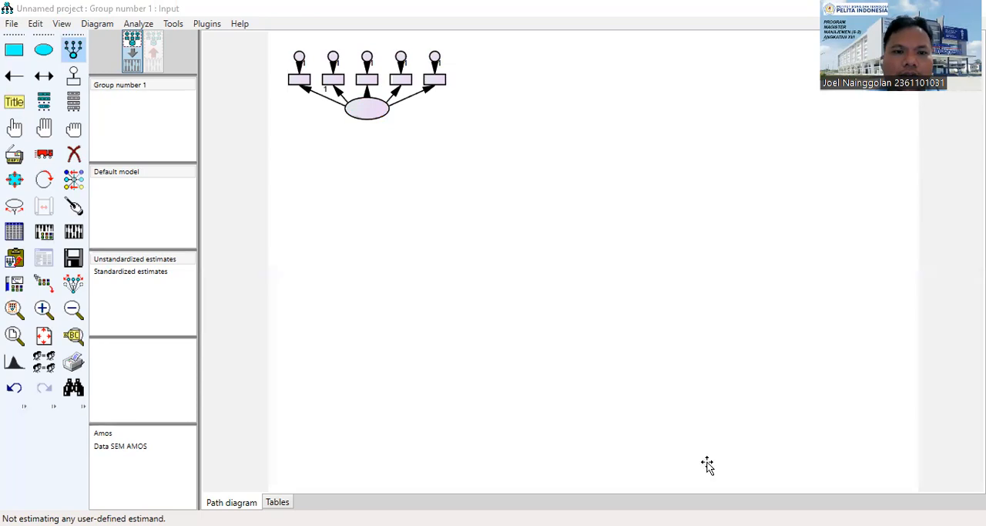
Rotate the five indicators to the left side of the latent ellipse and shift the ellipse slightly right, away from them.
key("alt+Tab")
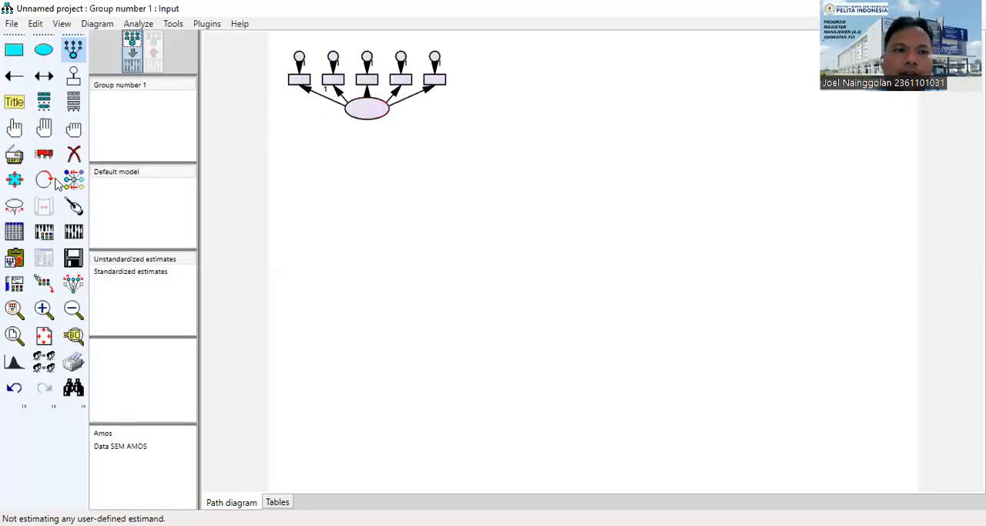
left_click(44, 180)
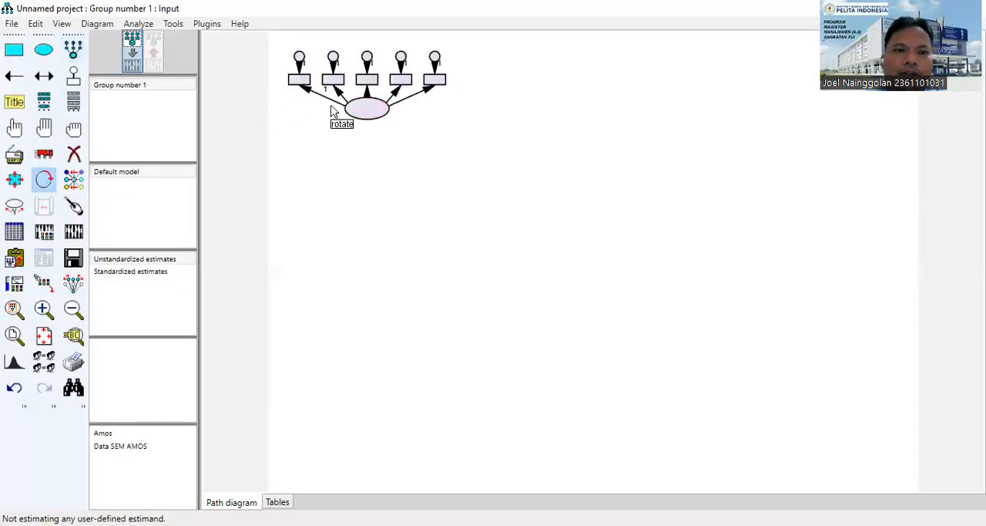
left_click(367, 110)
left_click(367, 110)
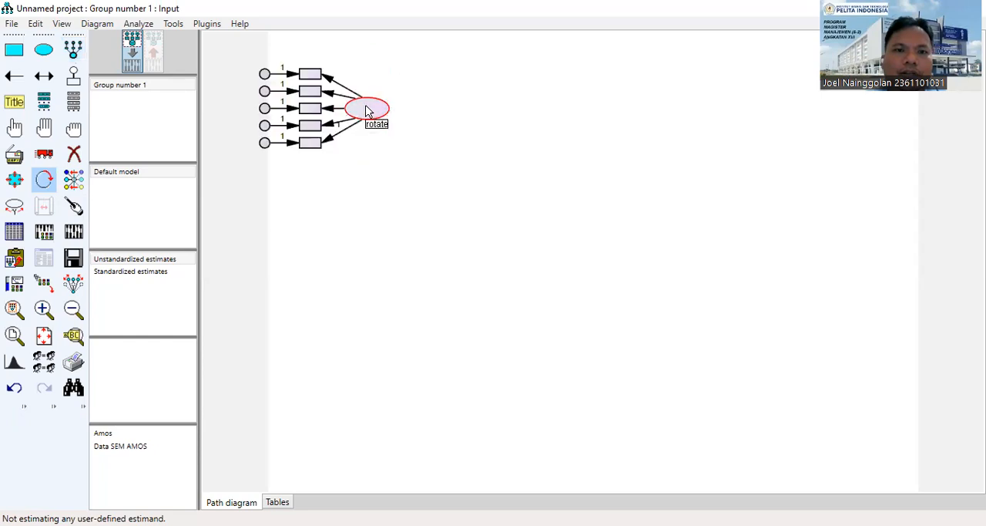
left_click(44, 154)
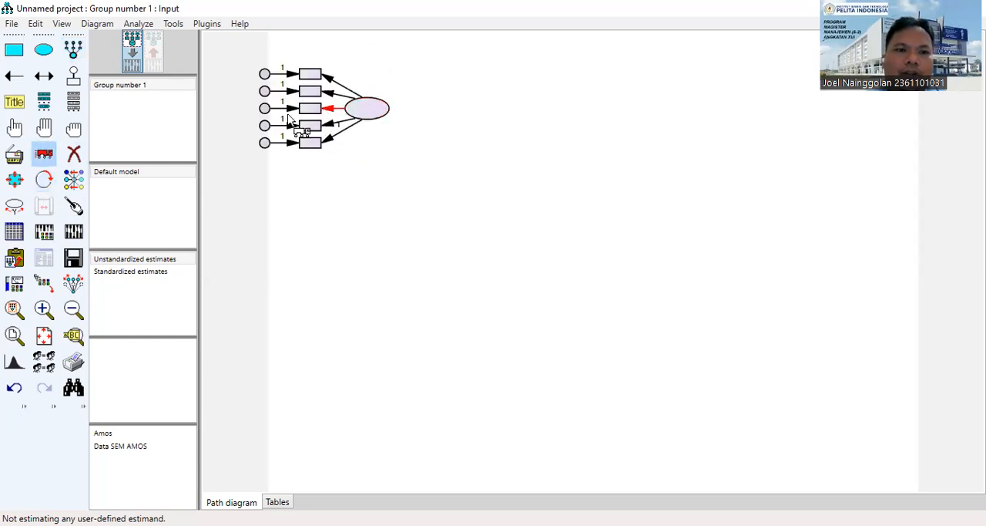
left_click_drag(372, 118, 391, 119)
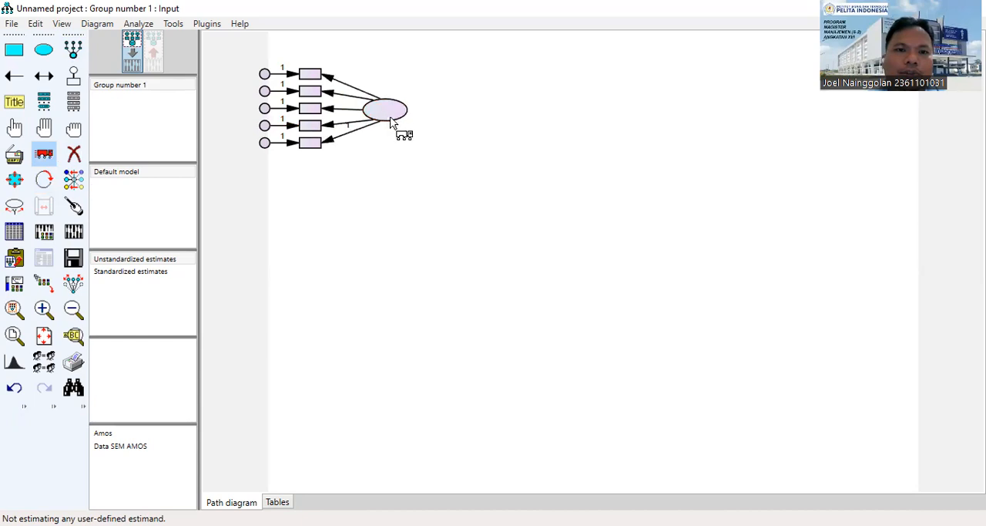
Select all objects of the first construct, move them right so they lie fully on the page, and deselect them.
left_click(44, 127)
left_click_drag(376, 114, 452, 114)
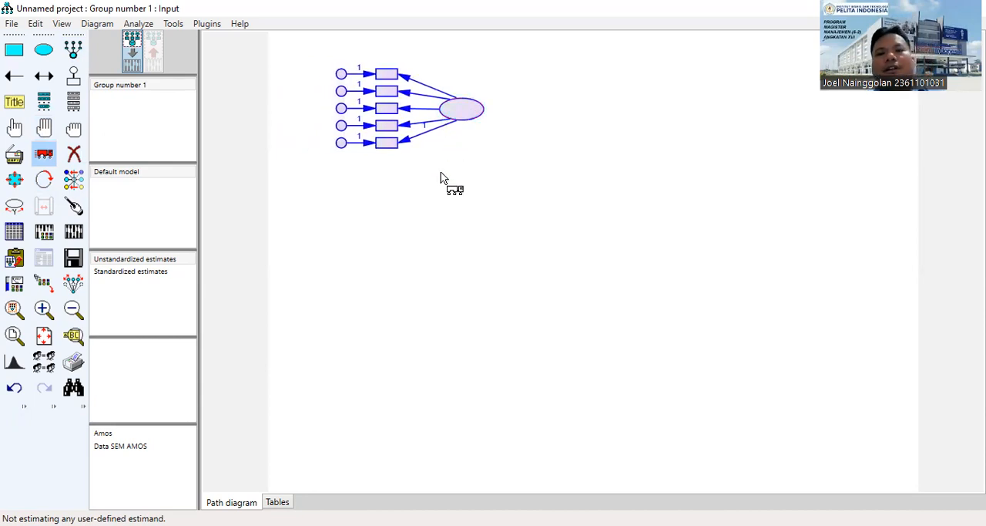
left_click(73, 48)
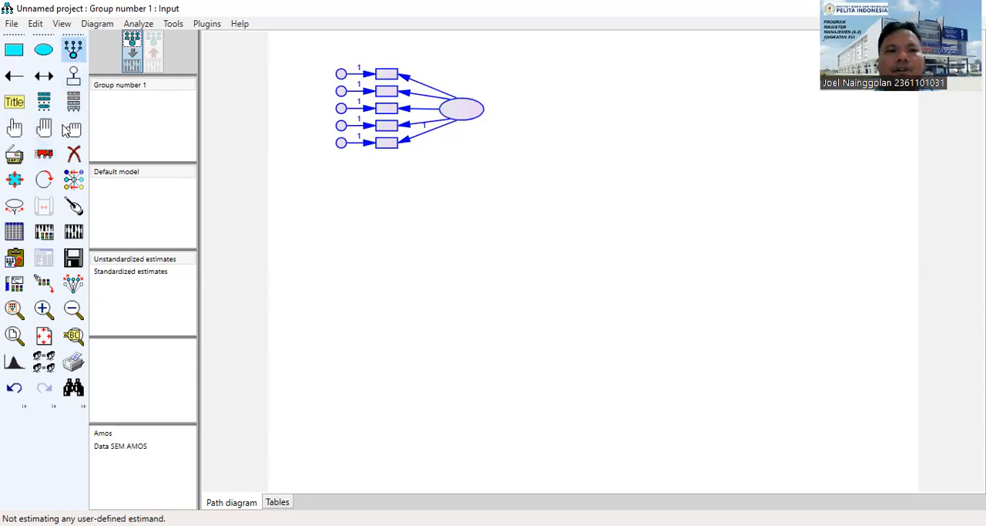
left_click(73, 128)
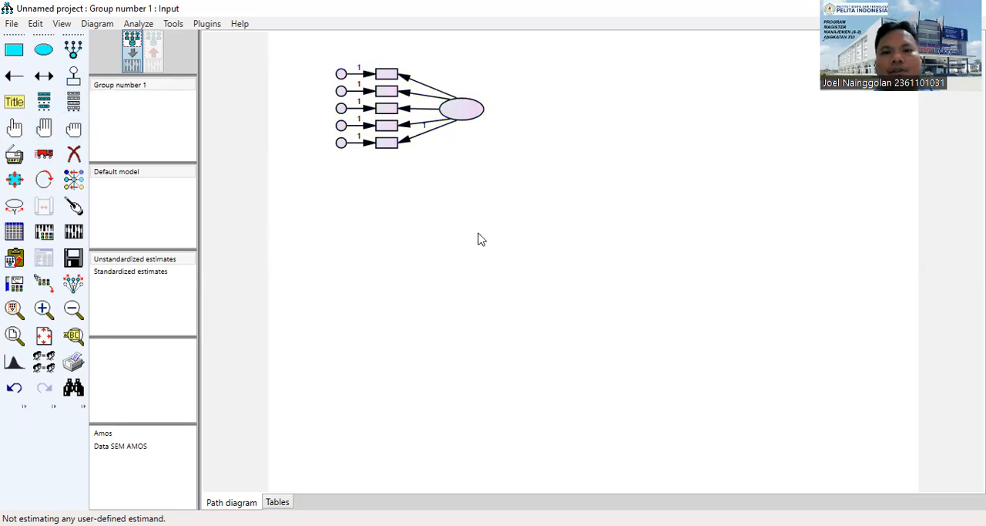
Draw a second latent ellipse below the first construct and add five indicator variables with error terms to it.
left_click(73, 48)
left_click_drag(442, 209, 491, 243)
left_click(460, 227)
left_click(462, 229)
left_click(461, 230)
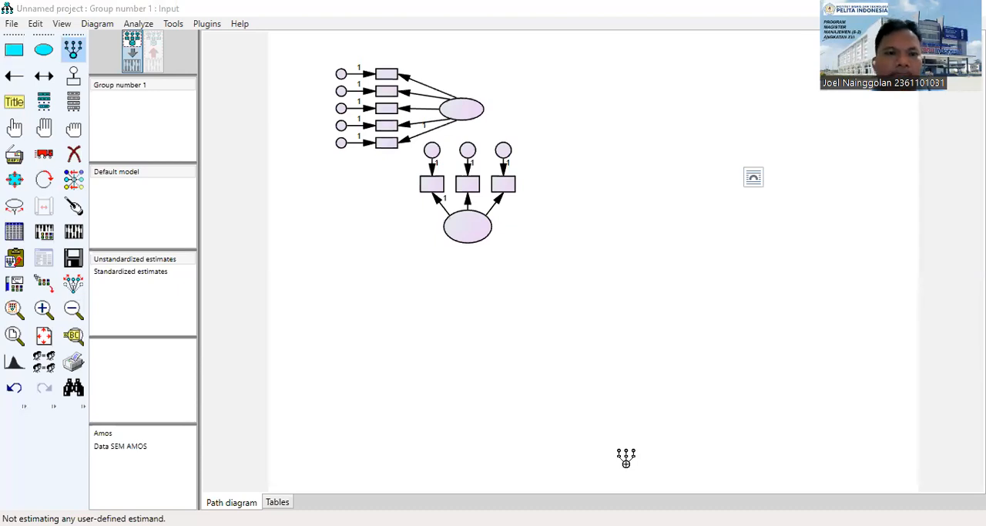
key("alt+Tab")
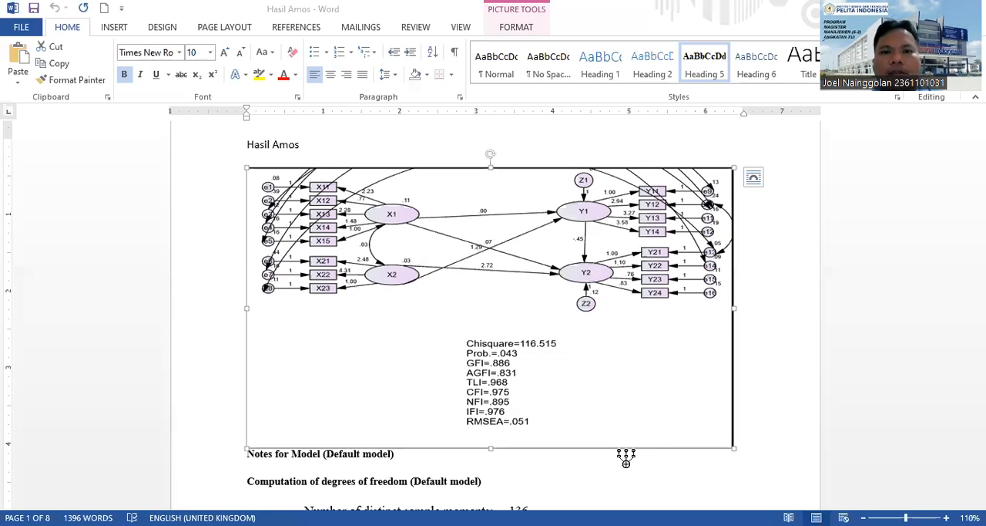
key("alt+Tab")
left_click(472, 228)
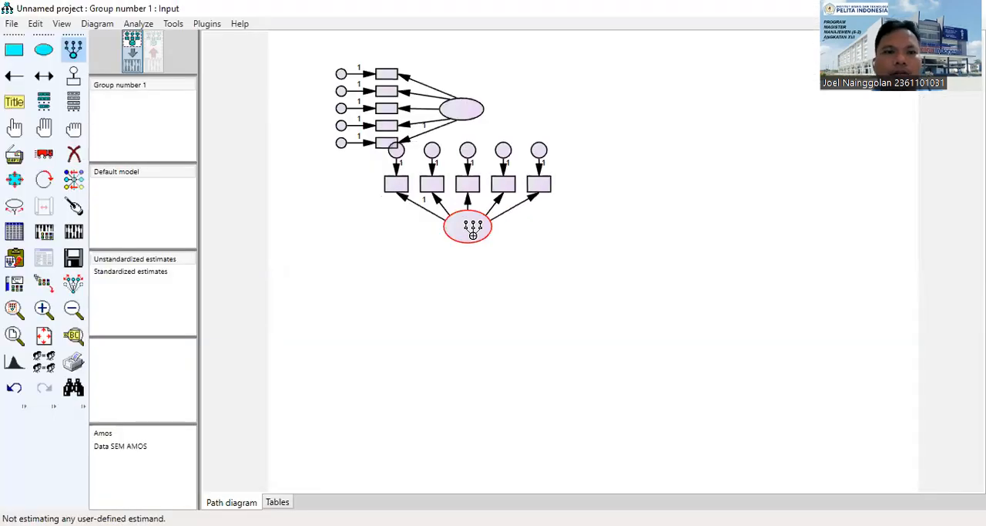
Delete the two rightmost indicators and their error terms from the second latent variable.
left_click(73, 153)
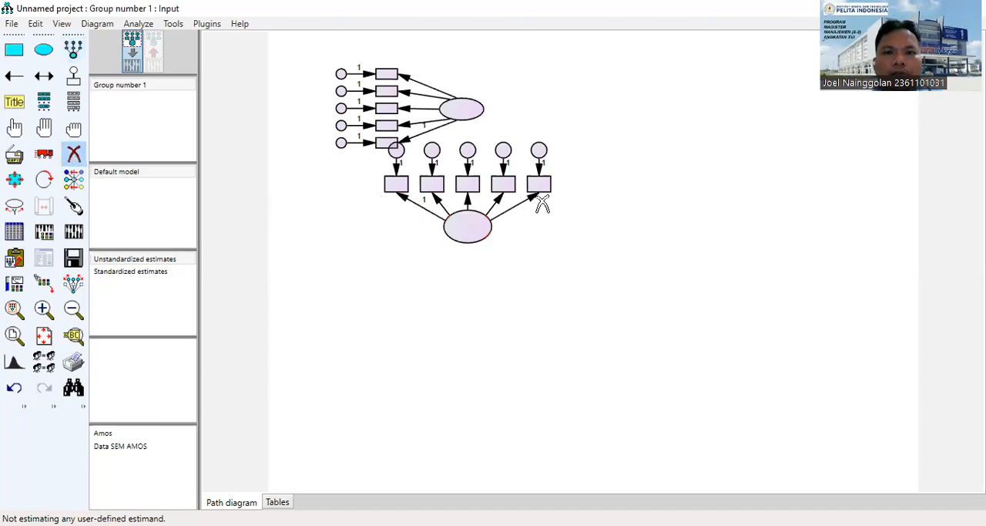
left_click(538, 182)
left_click(503, 184)
left_click(503, 150)
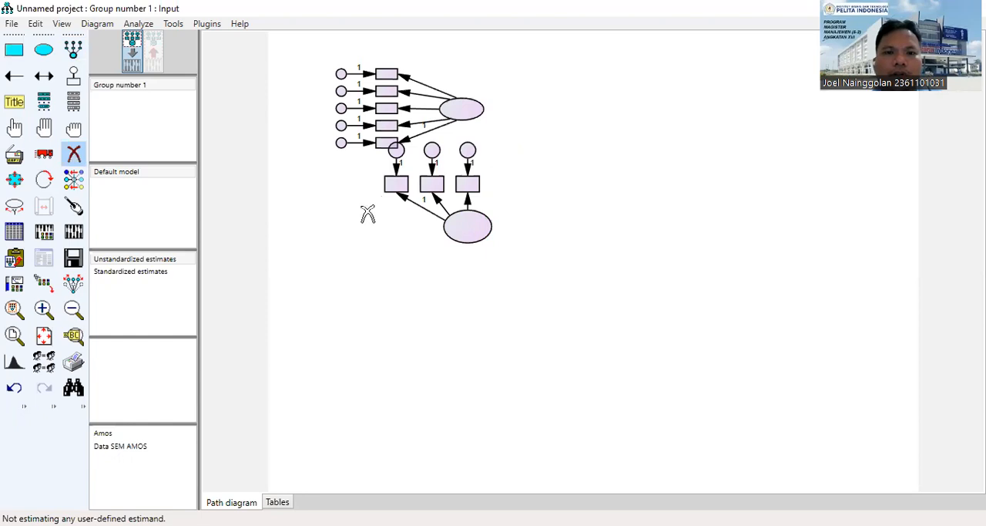
Rotate the second construct's three indicators to the left of its ellipse and move the ellipse further right.
left_click(46, 178)
left_click(454, 221)
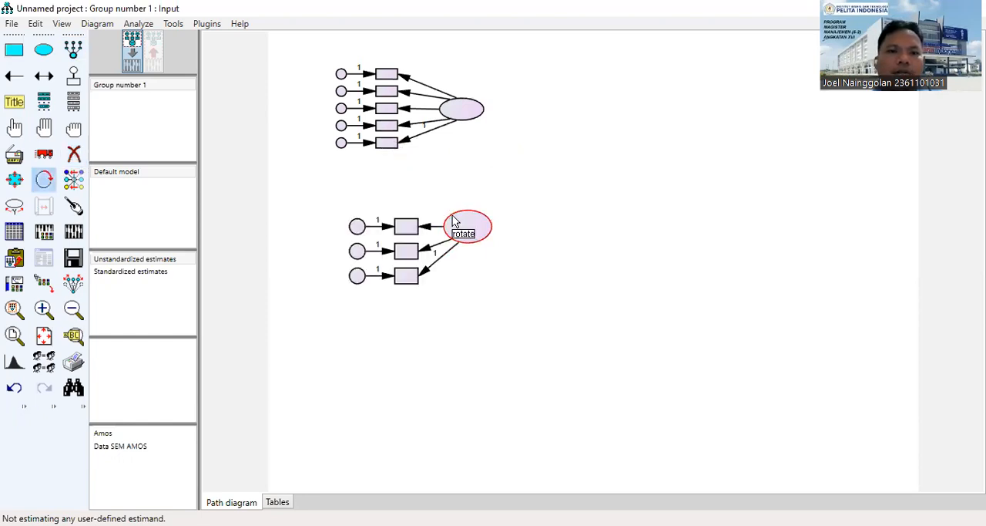
left_click(15, 130)
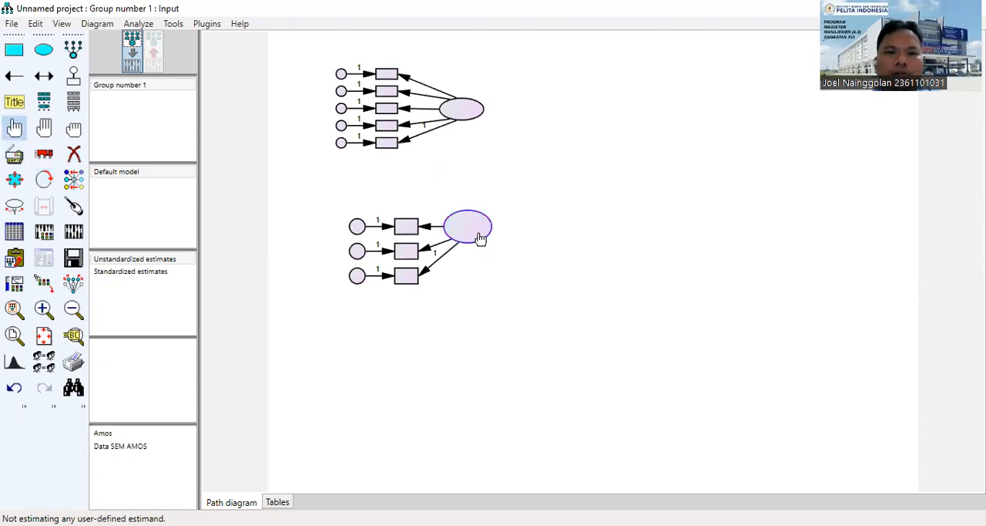
left_click(45, 154)
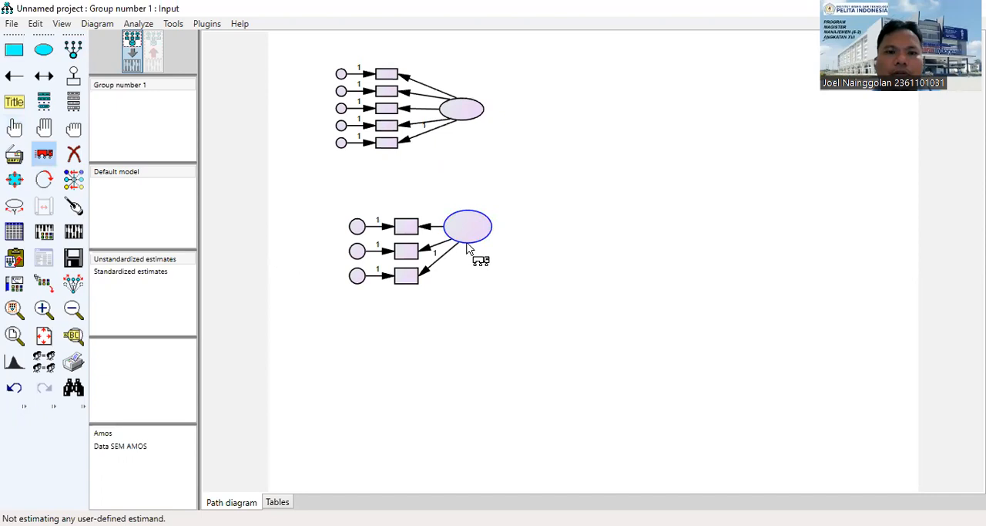
mouse_move(475, 262)
left_mouse_down()
mouse_move(502, 248)
mouse_move(474, 257)
left_mouse_up()
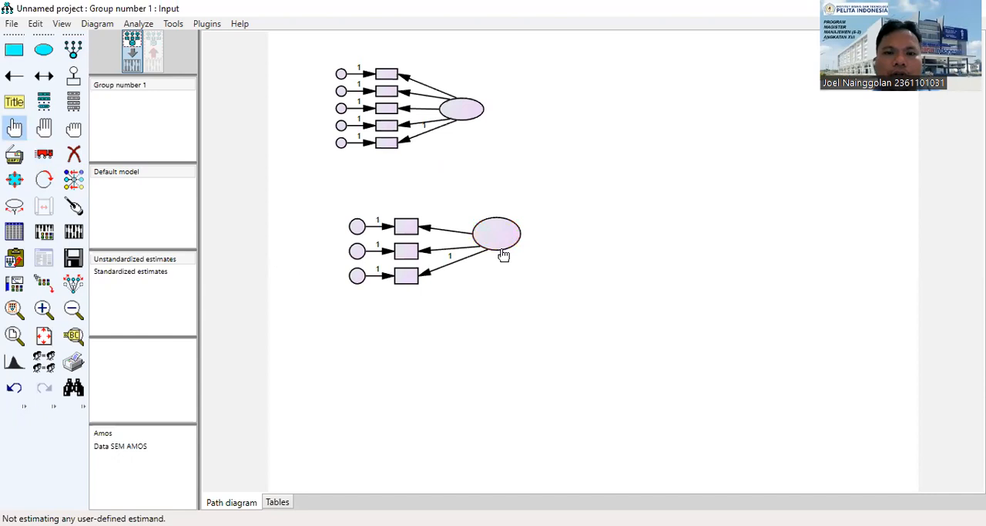
Select the second latent ellipse with its three arrows and move the ellipse slightly back towards its indicators.
left_click(45, 158)
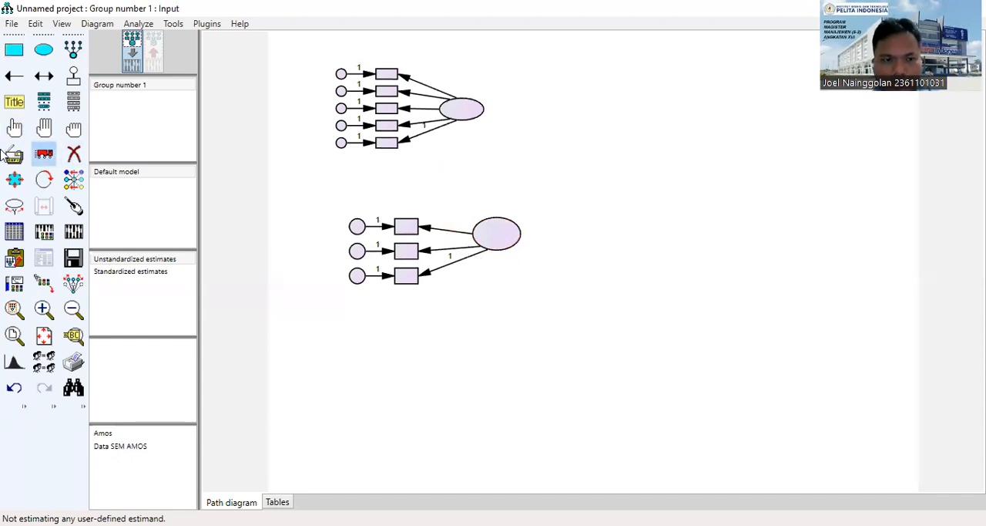
left_click(14, 128)
left_click(437, 231)
left_click(444, 249)
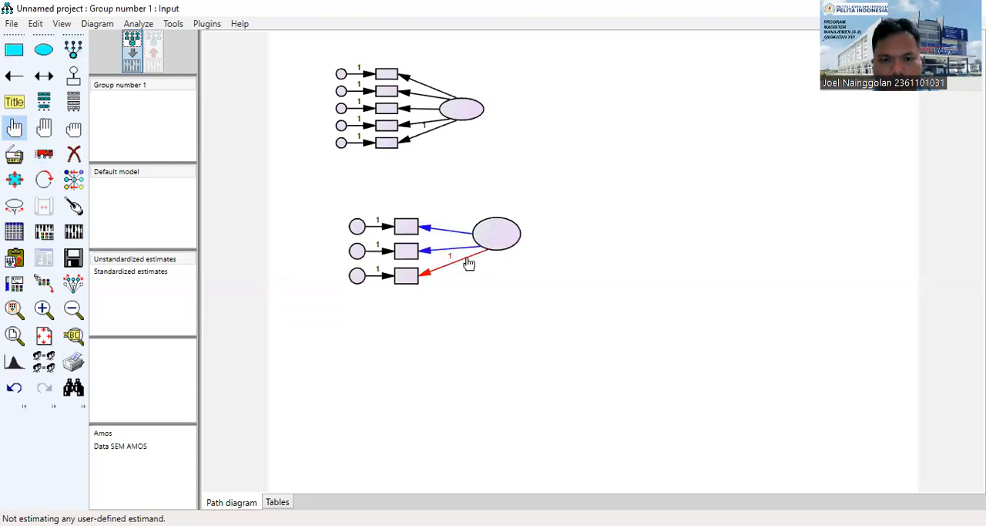
left_click(502, 254)
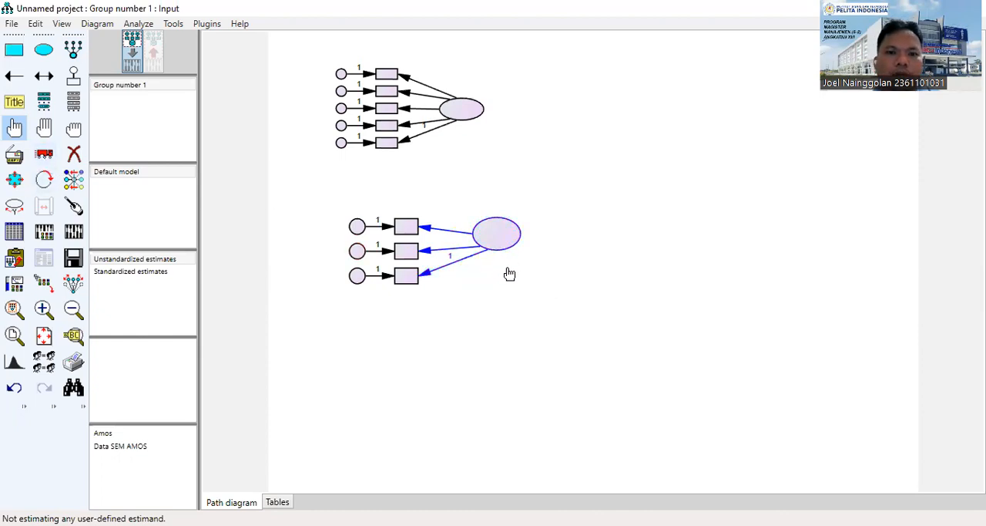
left_click(46, 156)
mouse_move(501, 242)
left_mouse_down()
mouse_move(513, 254)
mouse_move(542, 245)
mouse_move(458, 246)
mouse_move(491, 243)
left_mouse_up()
Deselect the second latent ellipse and its three indicator arrows.
left_click(14, 127)
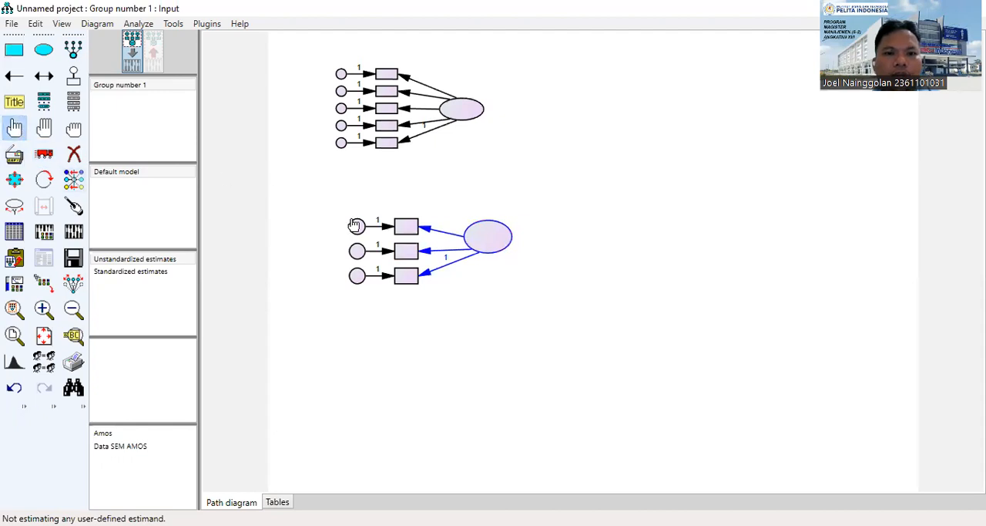
left_click(434, 231)
left_click(456, 262)
left_click(486, 248)
left_click(447, 250)
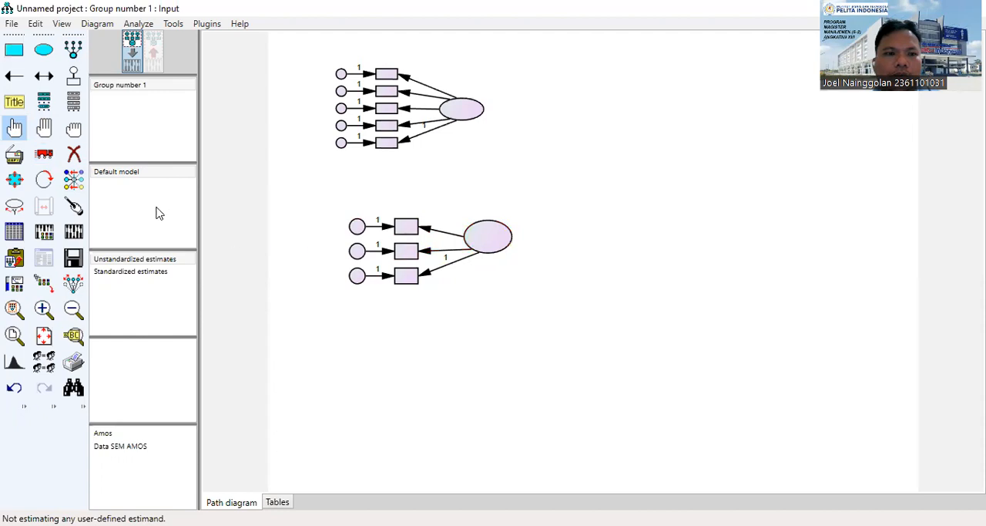
Select the arrow to the second construct's top indicator and reattach its start higher on the ellipse so it runs nearly horizontal.
left_click(14, 127)
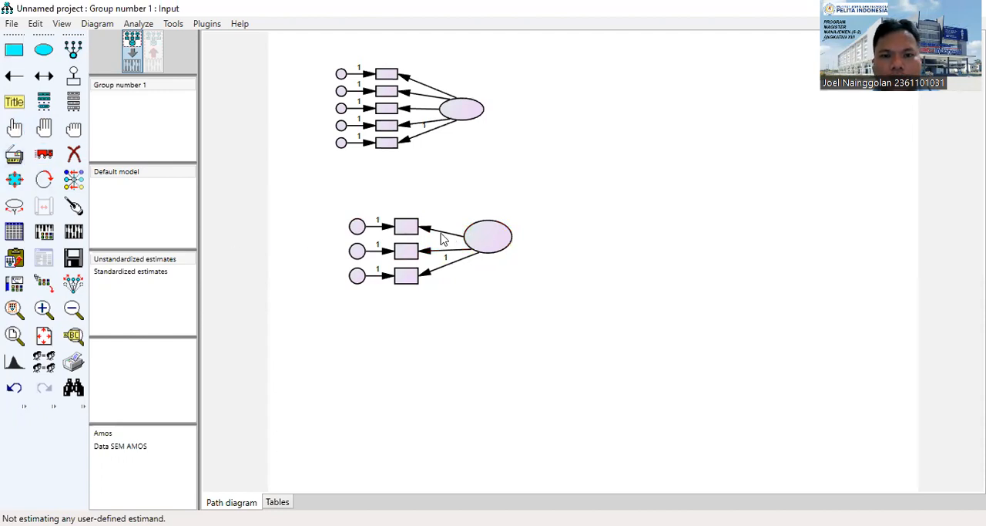
left_click(14, 127)
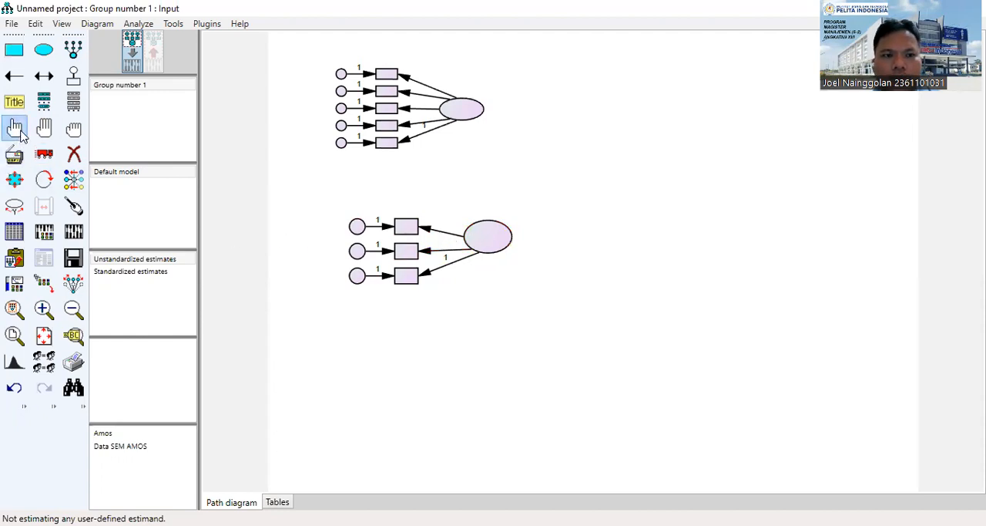
left_click(435, 235)
left_click(44, 153)
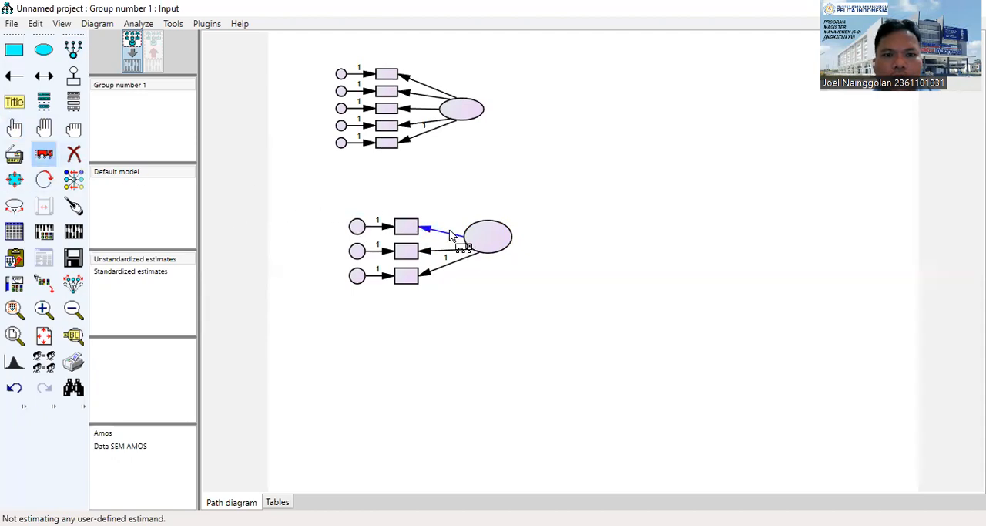
left_click_drag(442, 234, 470, 226)
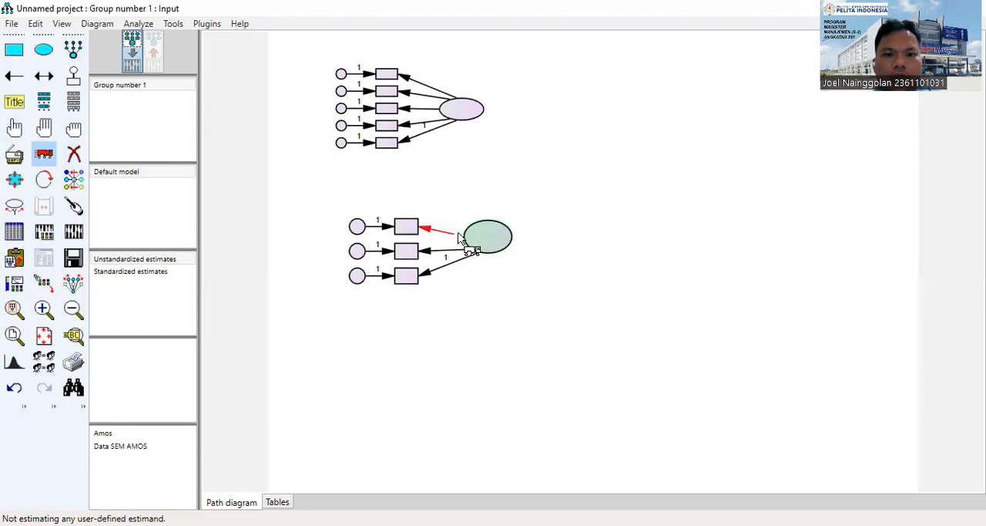
left_click(473, 229)
Select the second latent ellipse and move it slightly down, level with its middle indicator.
left_click(18, 130)
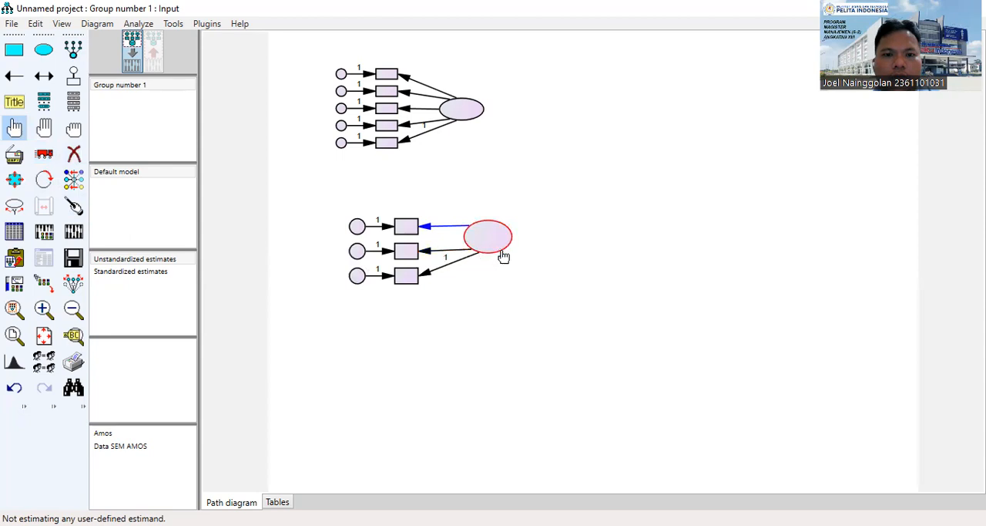
left_click(44, 154)
left_click_drag(501, 242, 501, 252)
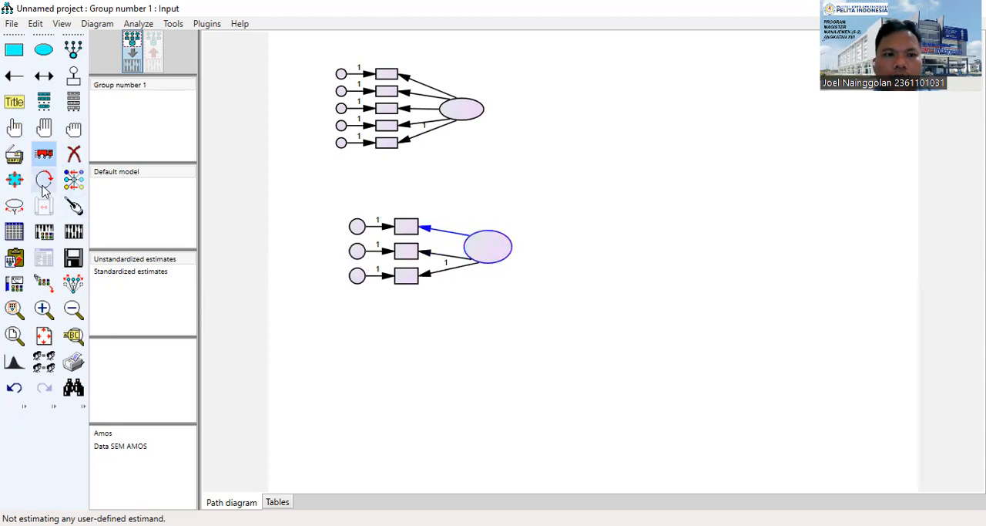
Select only the arrow to the second construct's middle indicator and reattach its start to the ellipse so it runs nearly horizontal.
left_click(17, 129)
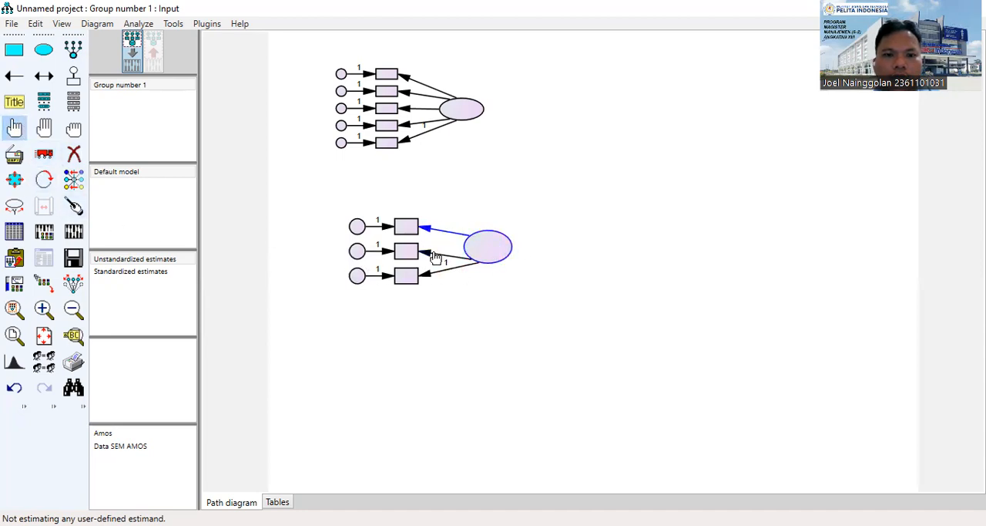
left_click(73, 132)
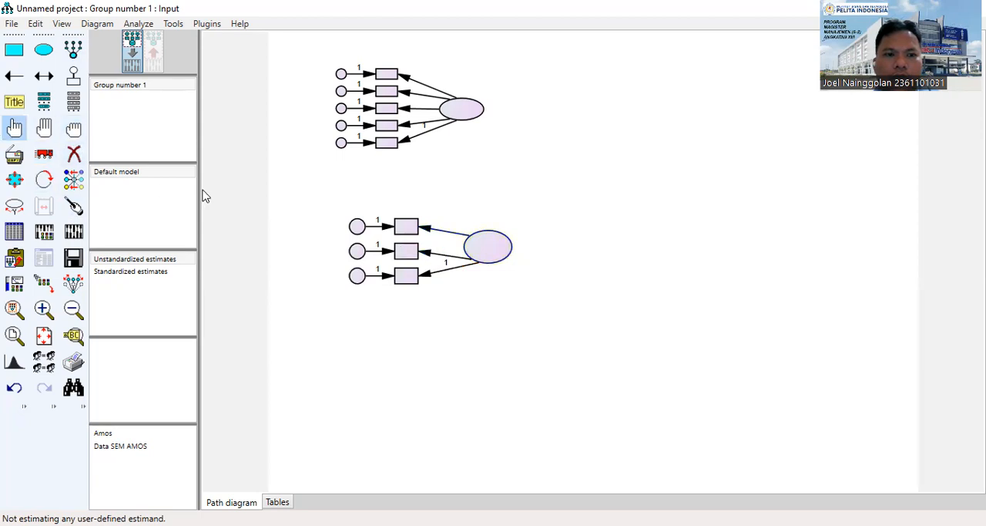
left_click(426, 260)
left_click(44, 154)
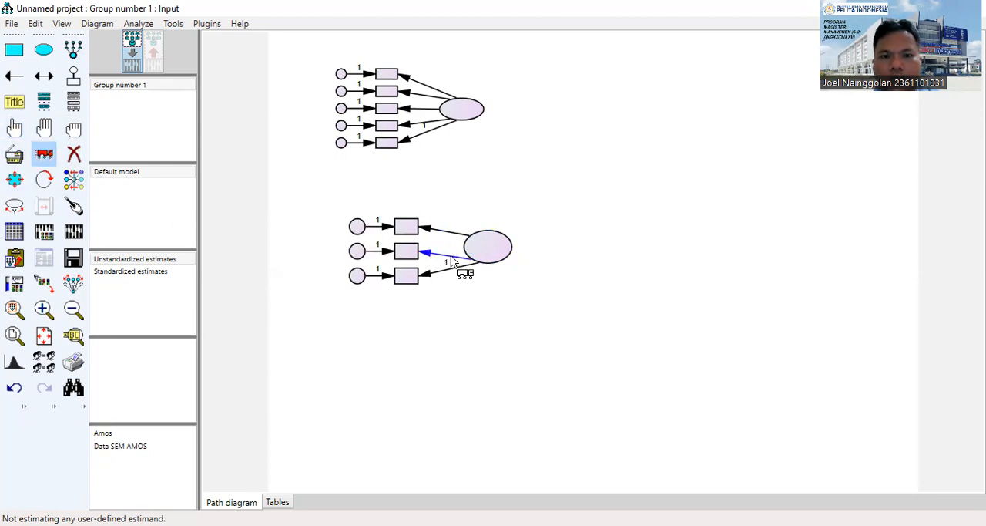
mouse_move(456, 257)
left_mouse_down()
mouse_move(462, 249)
mouse_move(467, 259)
left_mouse_up()
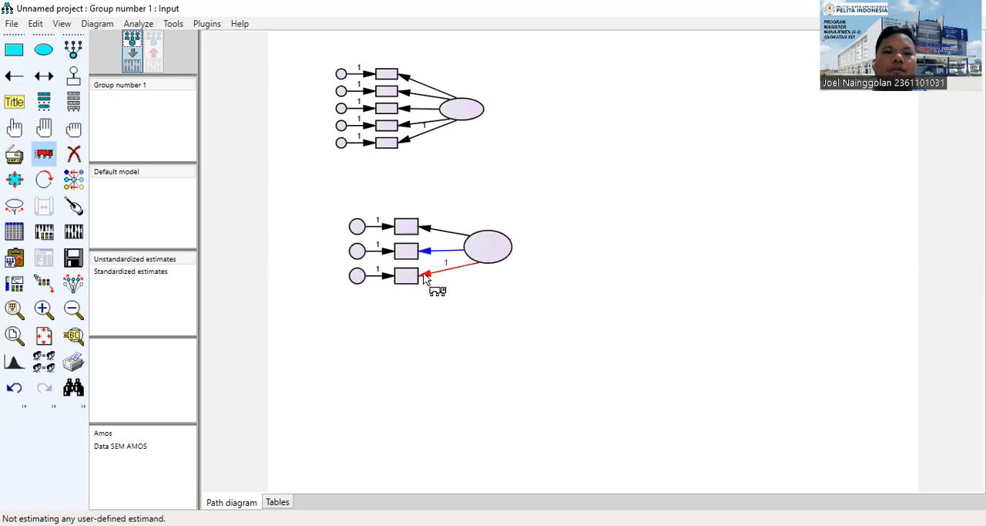
Try to shift the start of the arrow to the second construct's bottom indicator, and clear the selection.
left_click(14, 128)
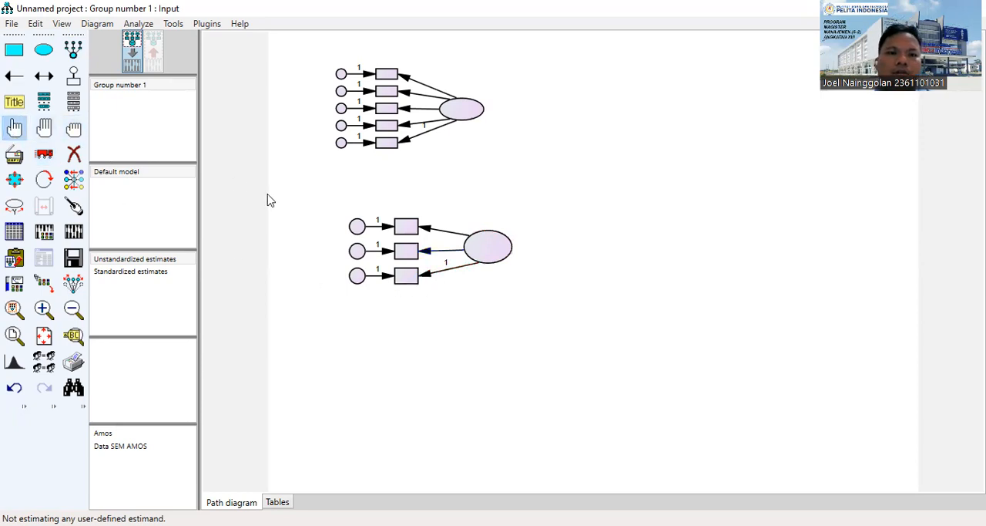
left_click(44, 154)
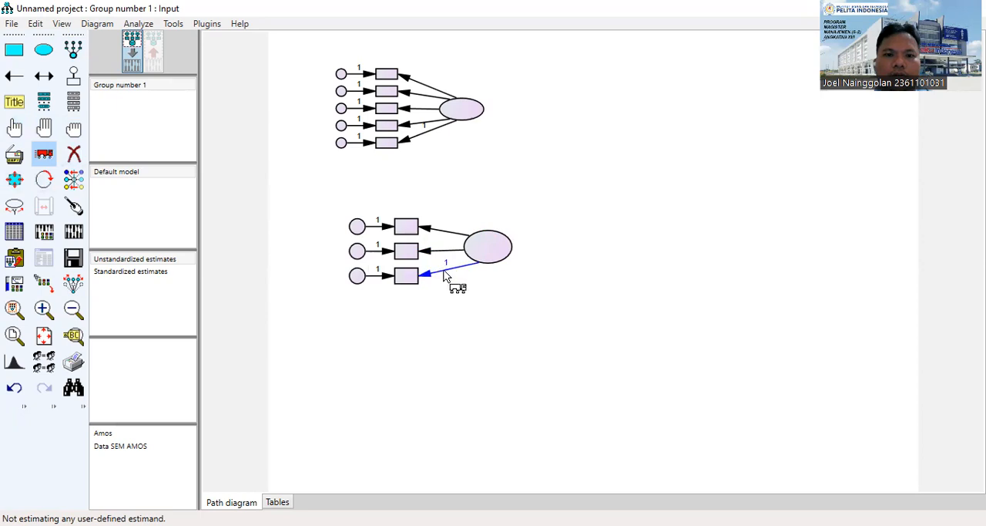
left_click_drag(458, 269, 468, 267)
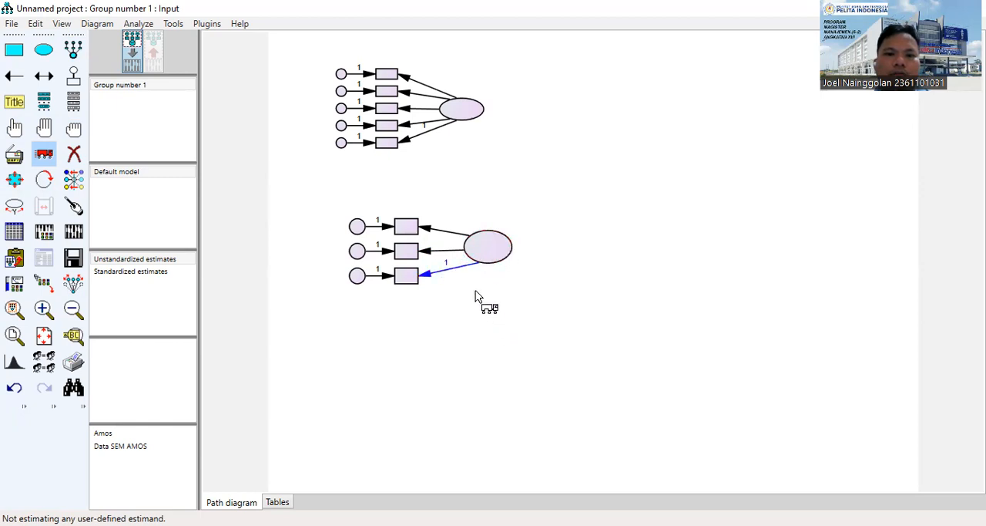
left_click(50, 160)
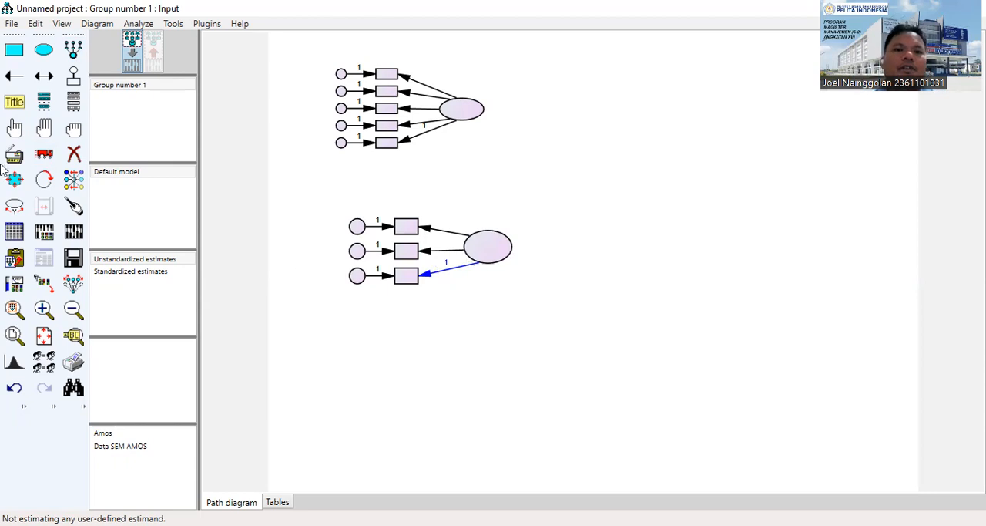
left_click(74, 128)
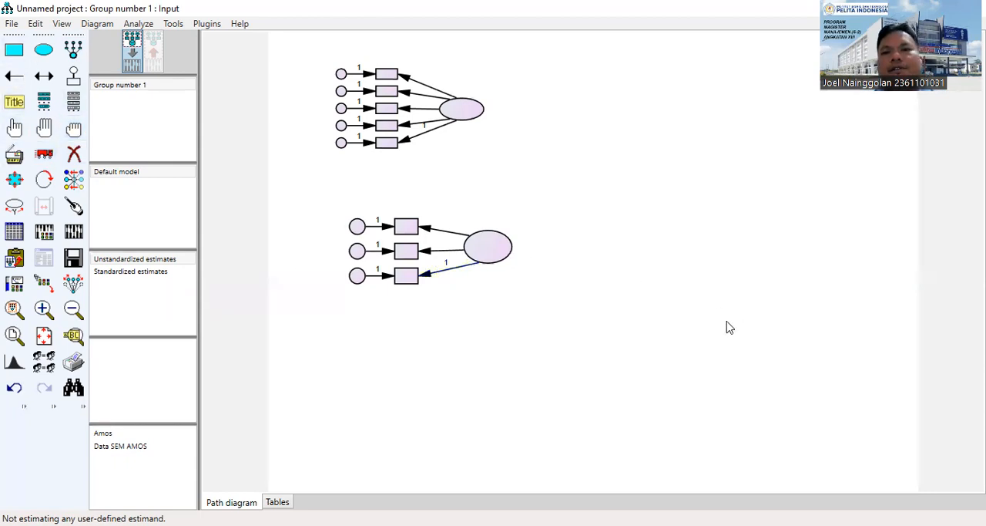
Draw a third latent variable opposite the first construct and give it four indicators with error terms.
left_click(74, 49)
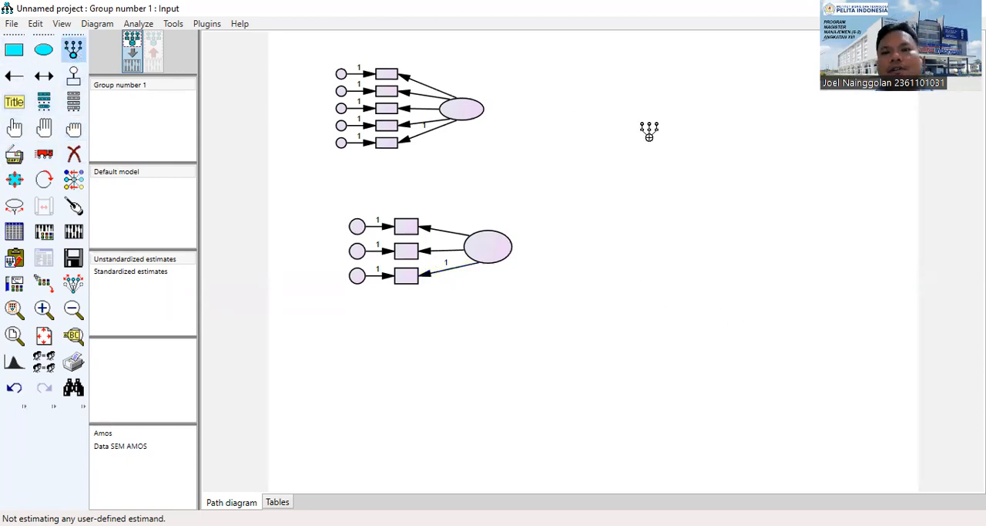
left_click_drag(706, 93, 749, 120)
left_click(725, 110)
left_click(724, 110)
left_click(725, 109)
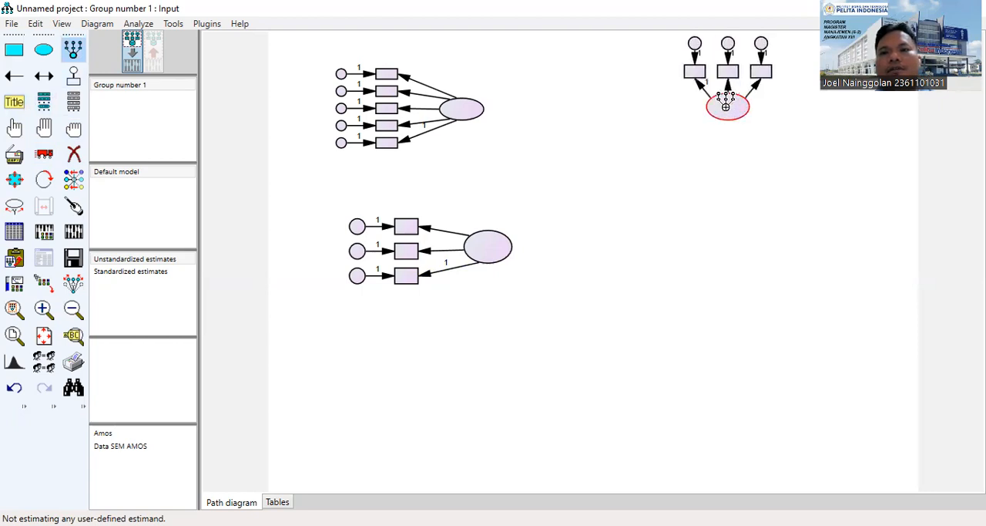
left_click(723, 110)
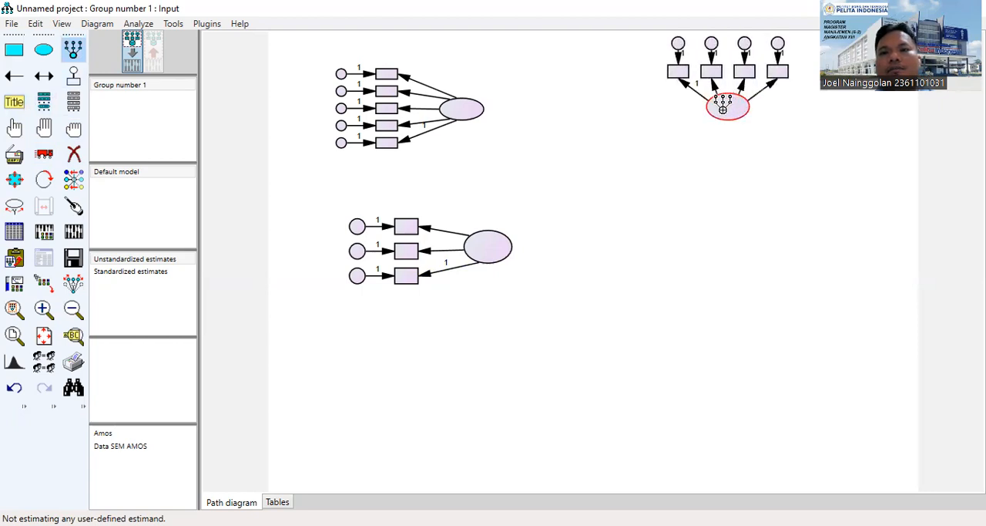
Rotate the third latent variable's four indicators so they sit on the right side of its ellipse.
left_click(45, 179)
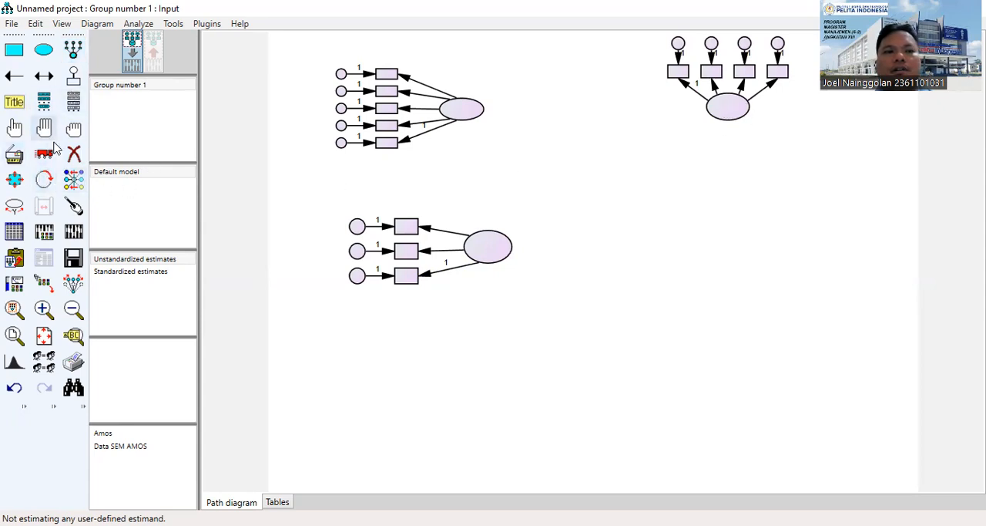
left_click(44, 179)
left_click(728, 105)
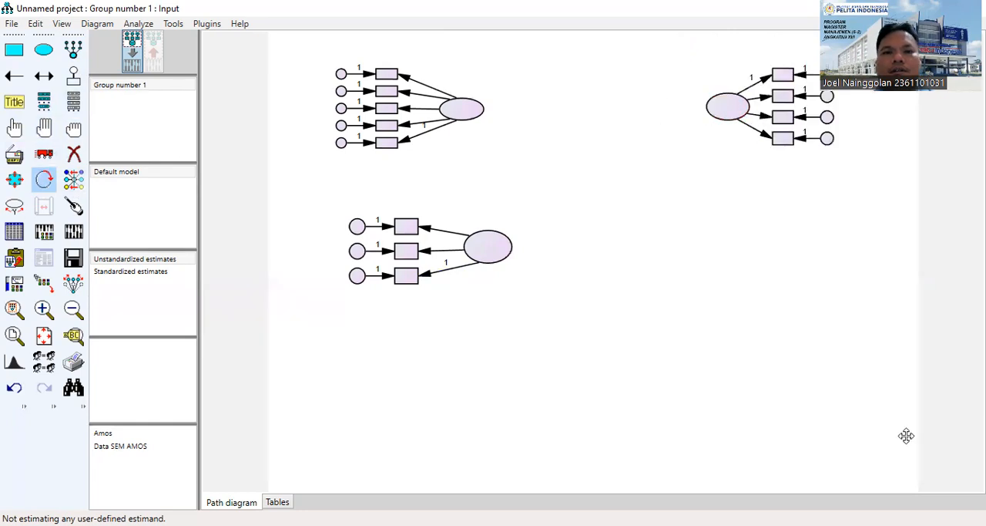
Draw a fourth latent variable with four indicators below the third and rotate the indicators to the ellipse's right side.
left_click(73, 49)
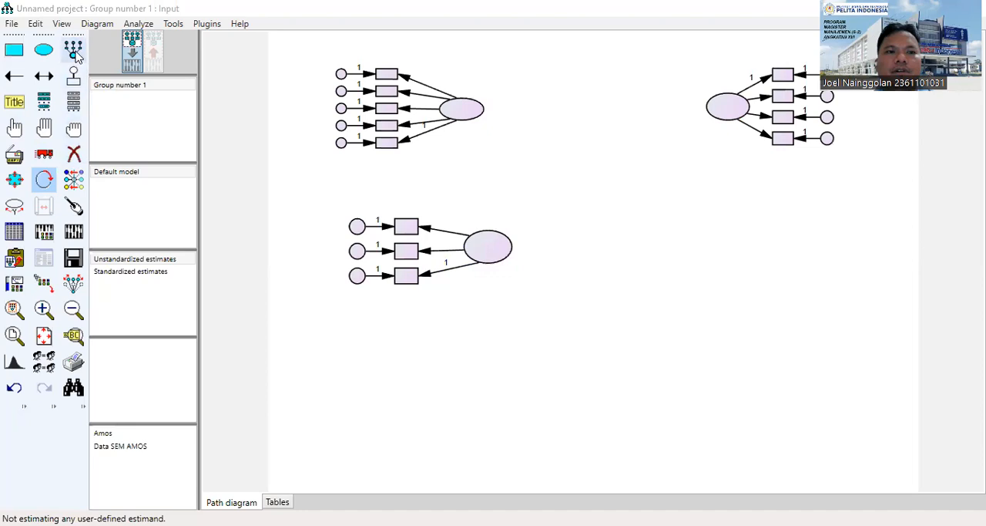
left_click_drag(708, 231, 747, 254)
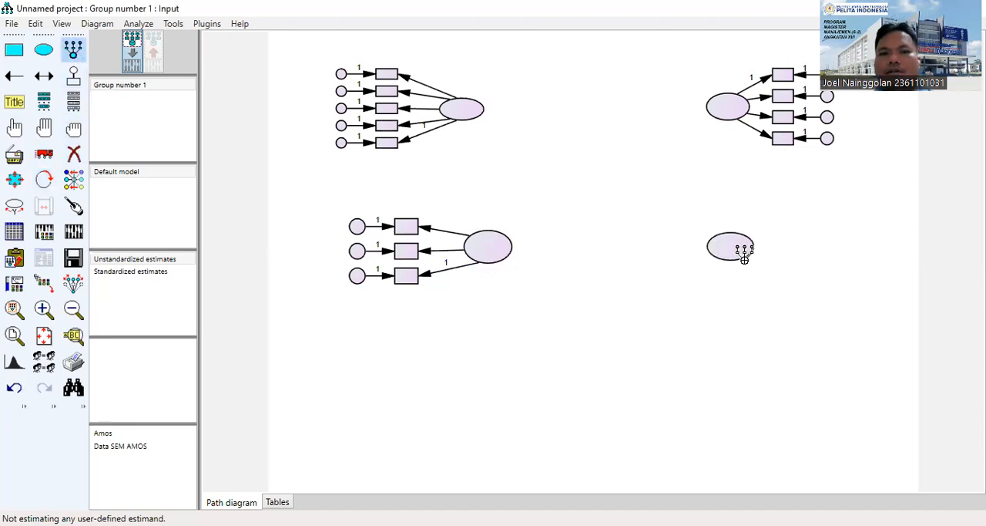
left_click(733, 250)
left_click(733, 251)
left_click(733, 251)
left_click(733, 250)
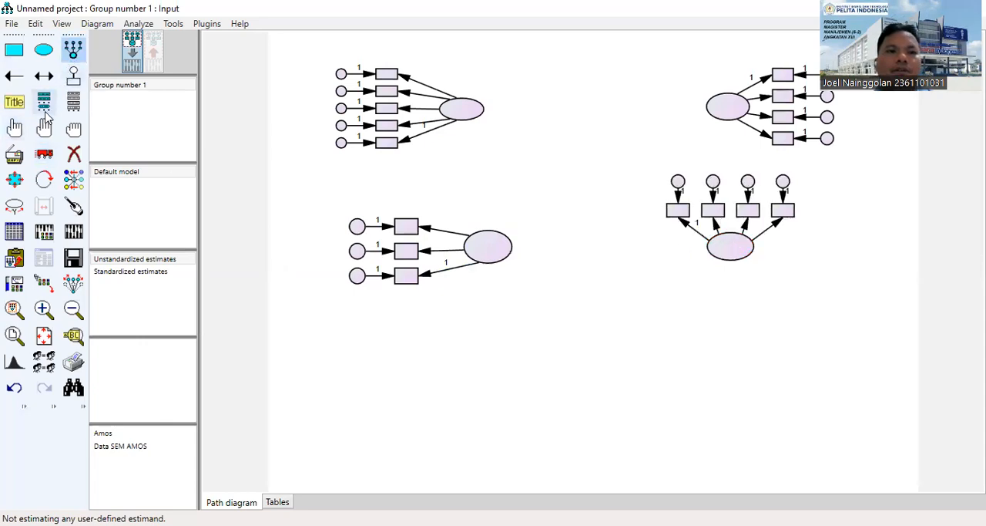
left_click(44, 179)
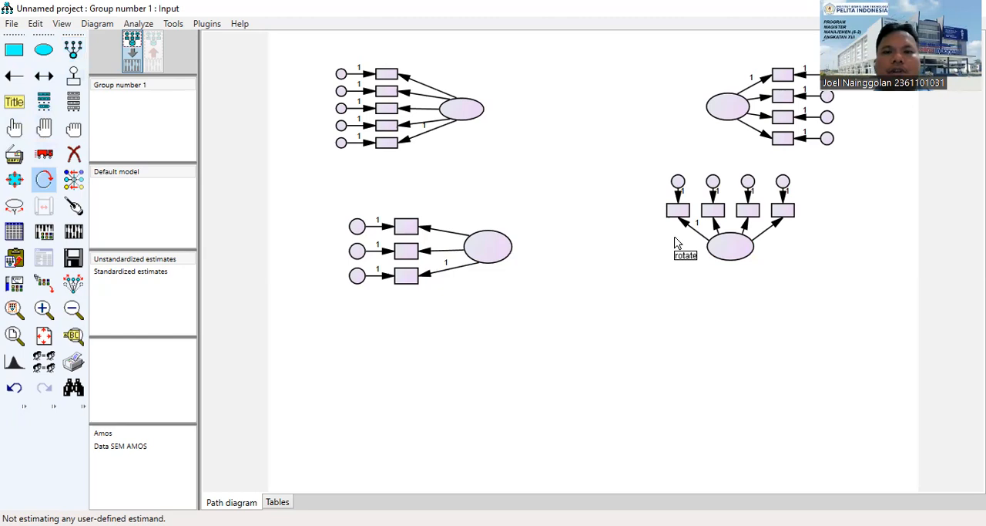
left_click(722, 243)
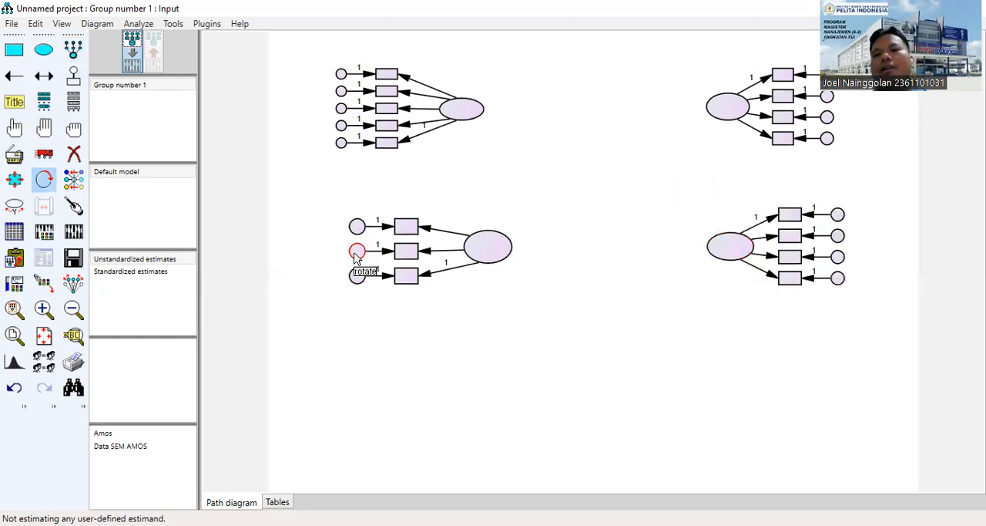
Draw single-headed paths from each of the two left latent variables to both latent variables on the right.
left_click(13, 76)
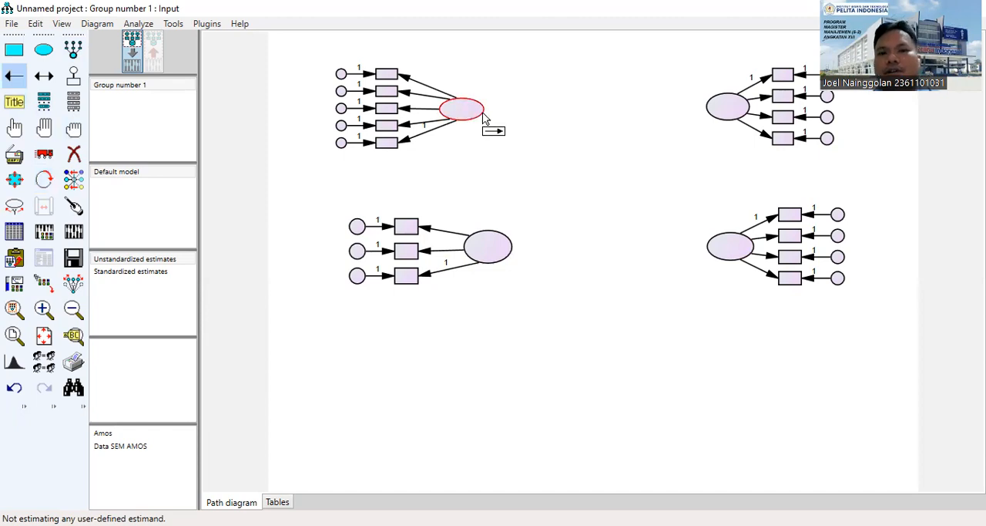
left_click_drag(483, 115, 560, 202)
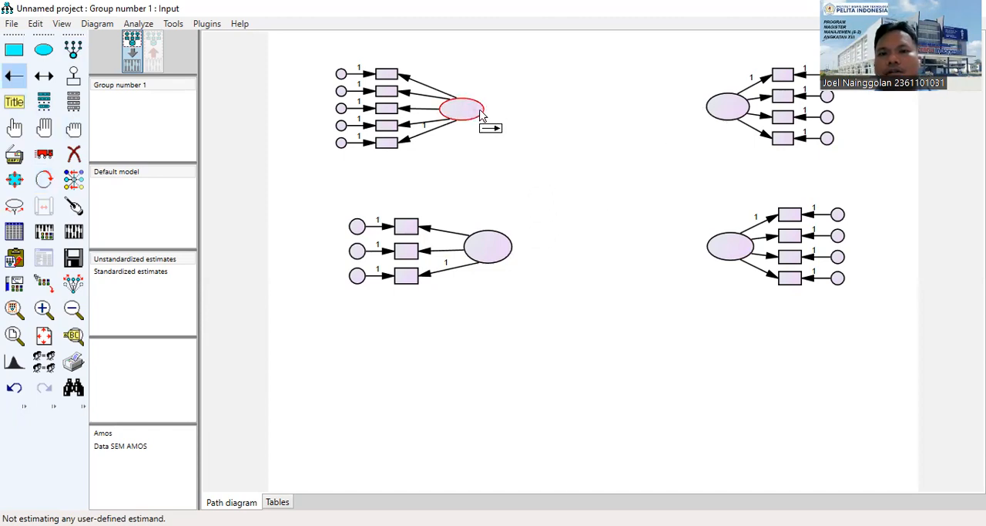
left_click_drag(484, 115, 710, 112)
left_click_drag(514, 251, 711, 254)
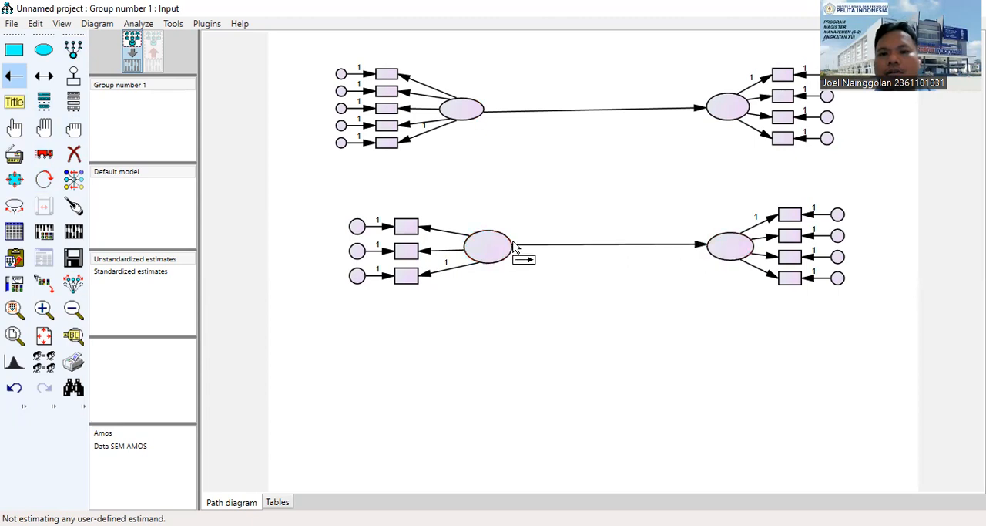
left_click_drag(511, 255, 718, 120)
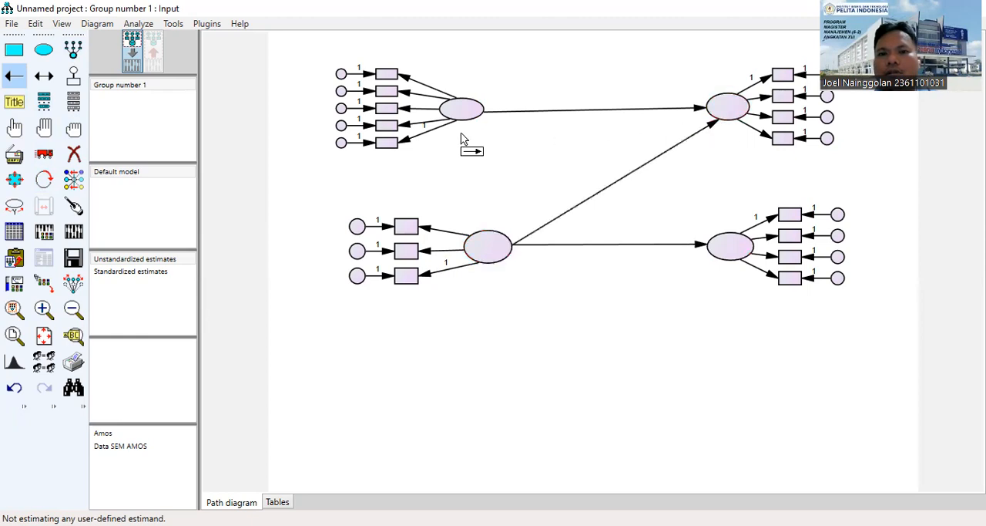
left_click_drag(493, 122, 710, 248)
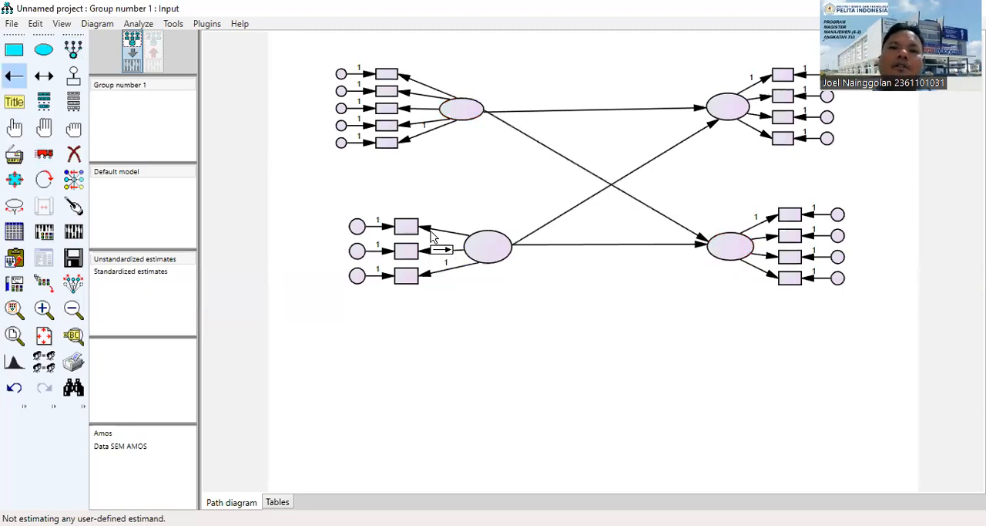
Check the Hasil Amos reference diagram in Word and, back in Amos, draw a path from the upper right latent variable to the lower one.
left_click_drag(728, 125, 732, 161)
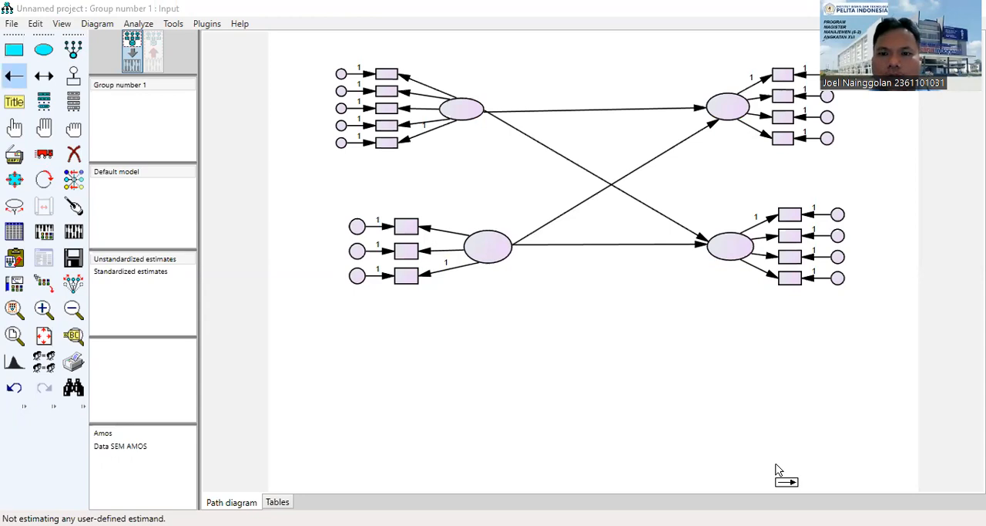
key("alt+Tab")
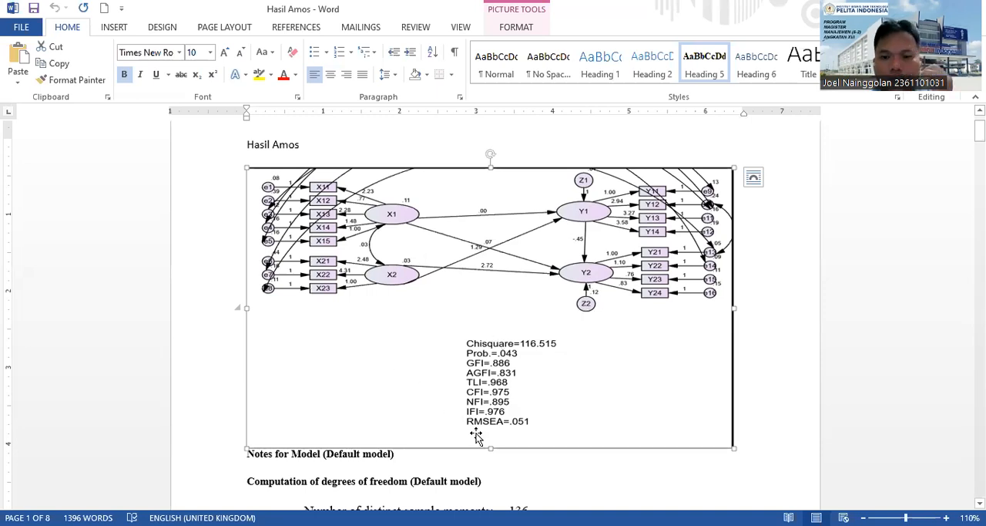
key("alt+Tab")
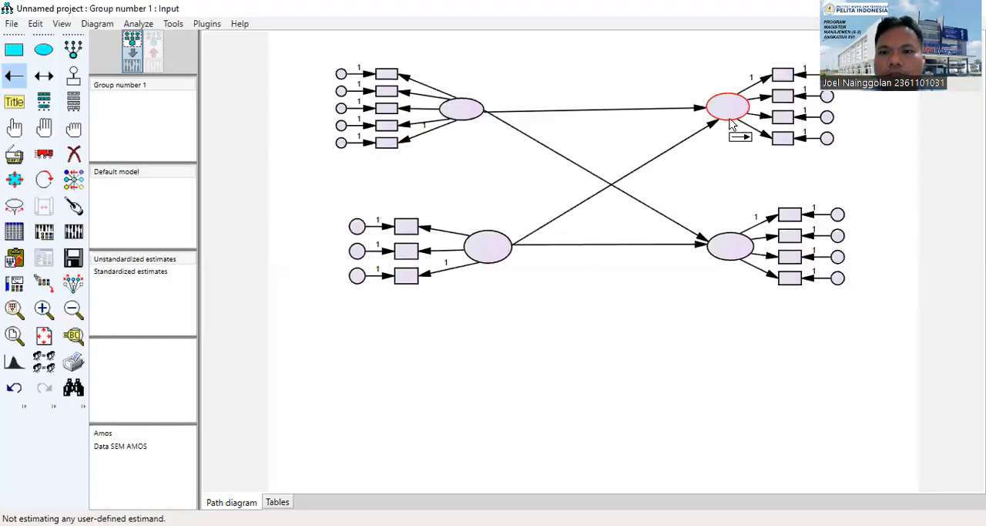
left_click_drag(729, 118, 731, 235)
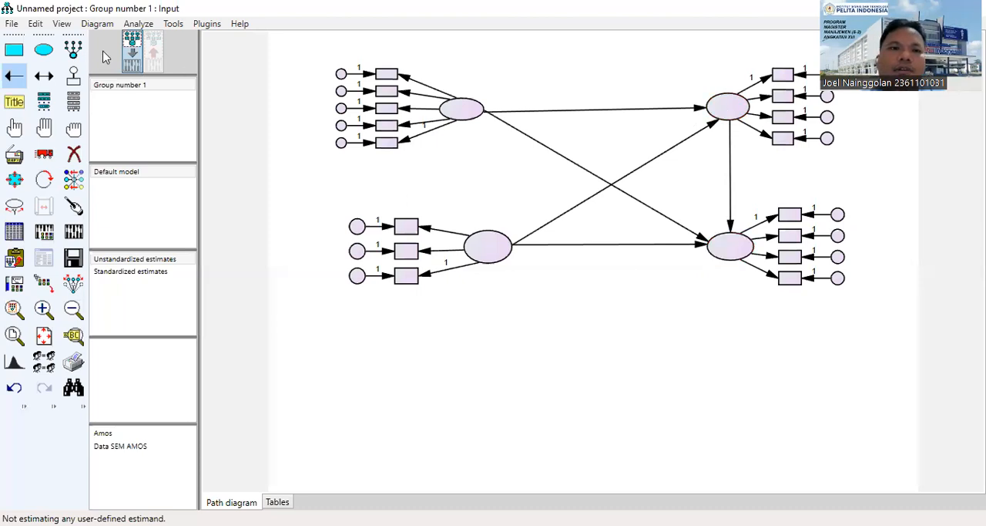
Add a residual variable to each of the two latent variables on the right.
left_click(73, 50)
left_click(72, 79)
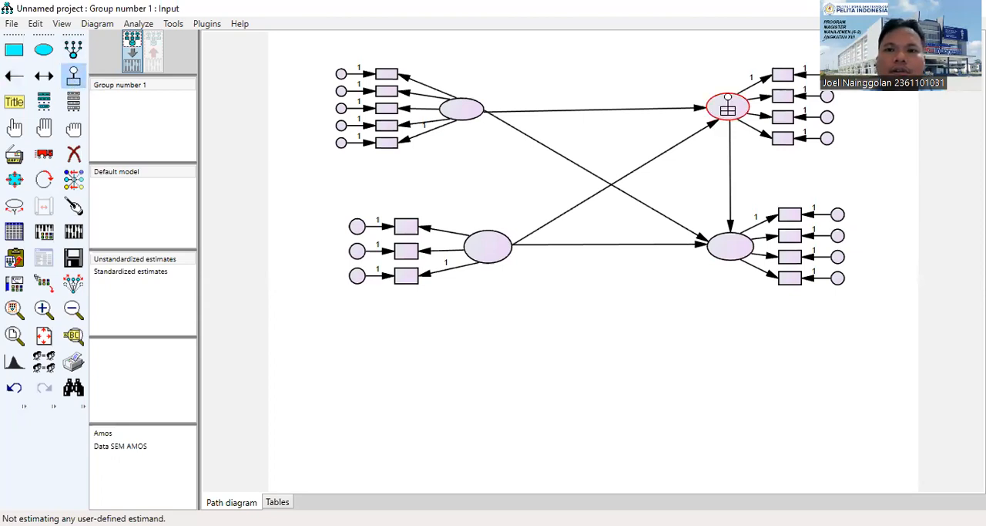
left_click(728, 108)
left_click(734, 247)
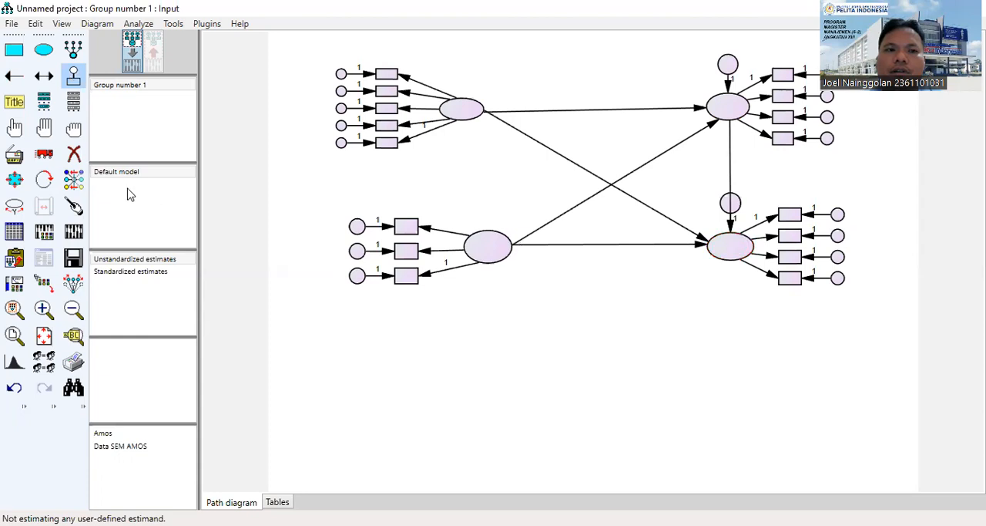
Try to rotate the residual circle of the lower right latent variable away from the path between the two outcomes.
left_click(44, 178)
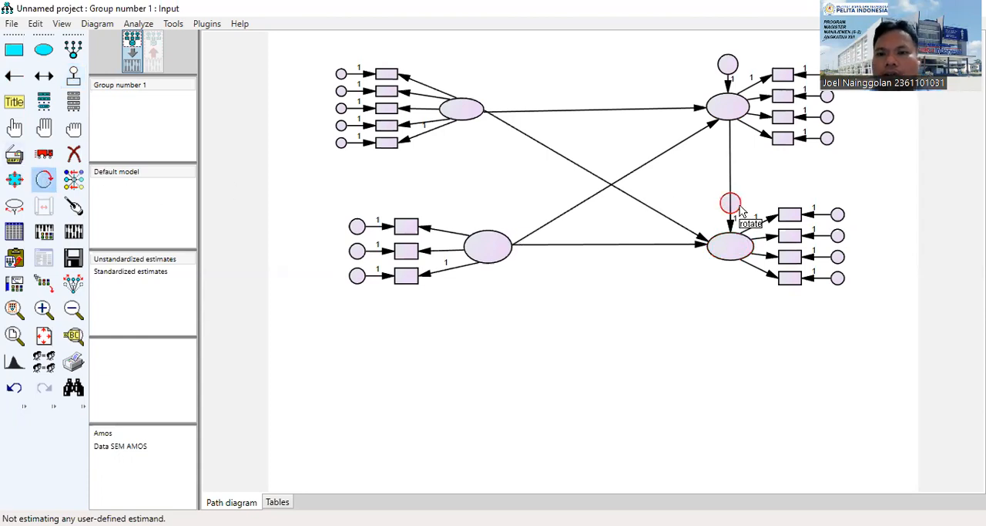
left_click(730, 245)
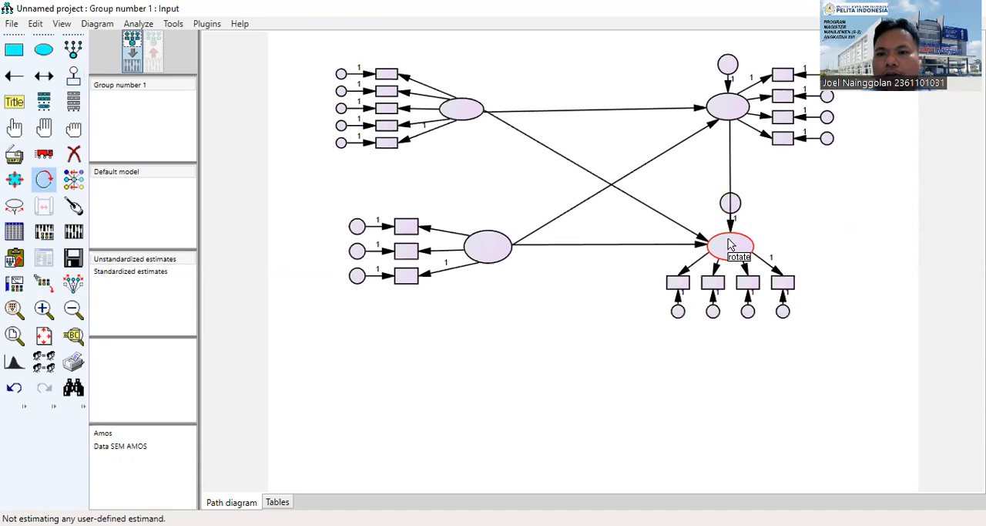
left_click(731, 245)
left_click(731, 245)
left_click(731, 245)
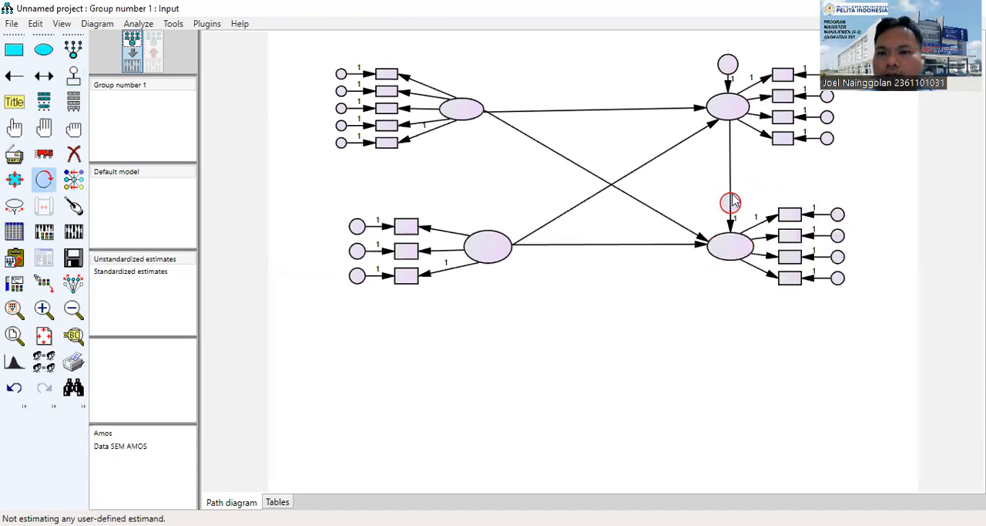
double_click(730, 203)
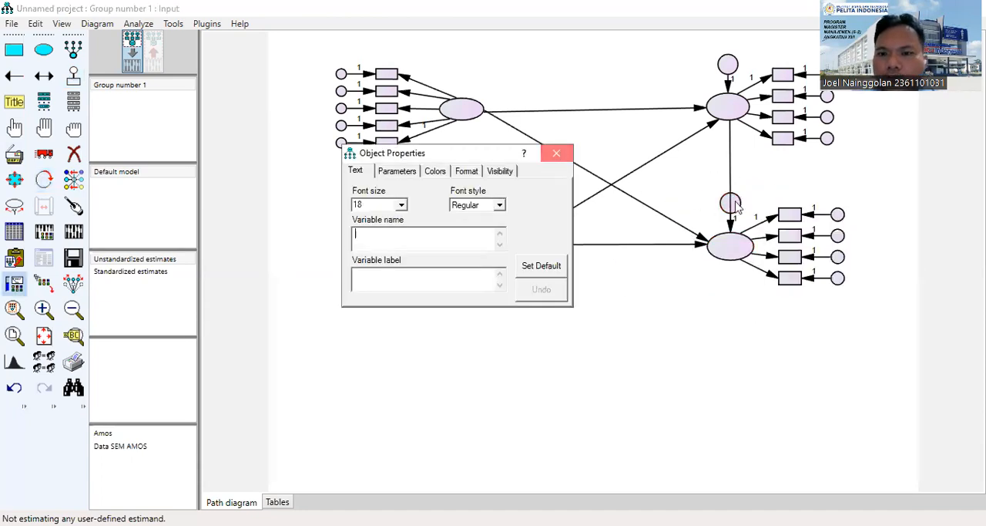
key("Escape")
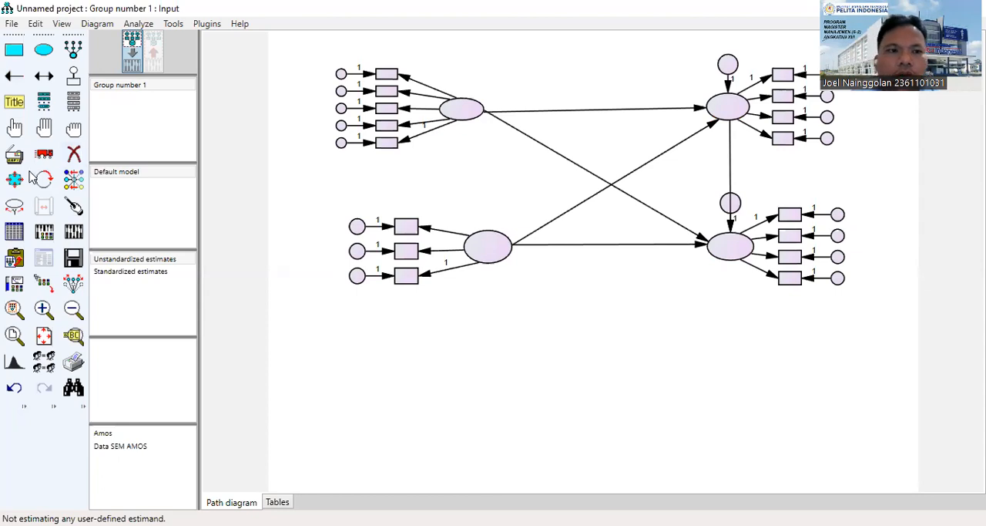
Try to move the lower right latent variable together with its residual circle slightly lower, and undo the move.
left_click(14, 127)
left_click(732, 247)
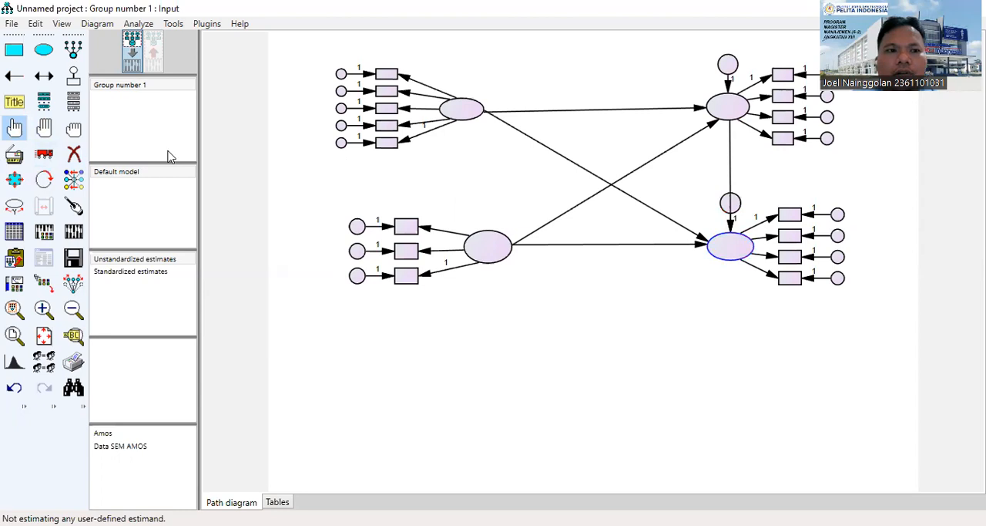
left_click(738, 208)
left_click(44, 153)
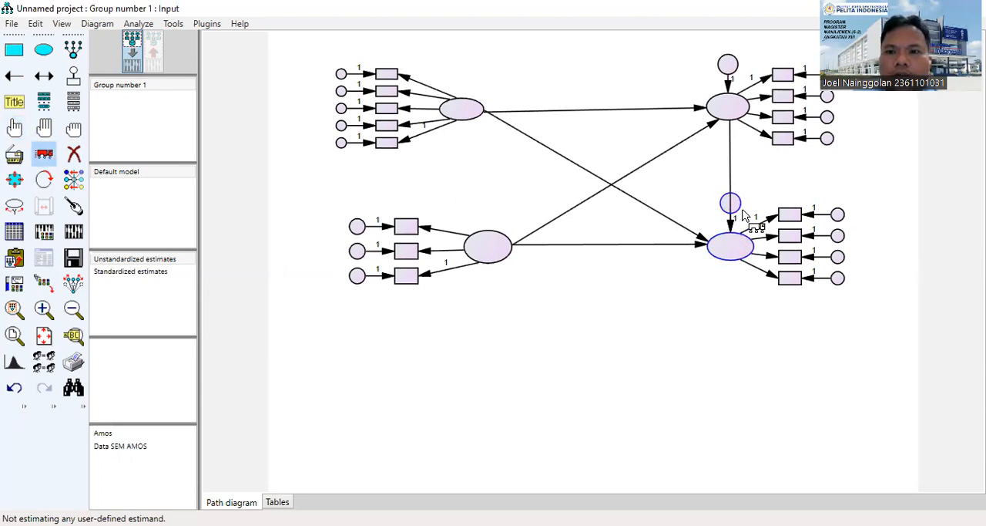
left_click_drag(741, 204, 752, 247)
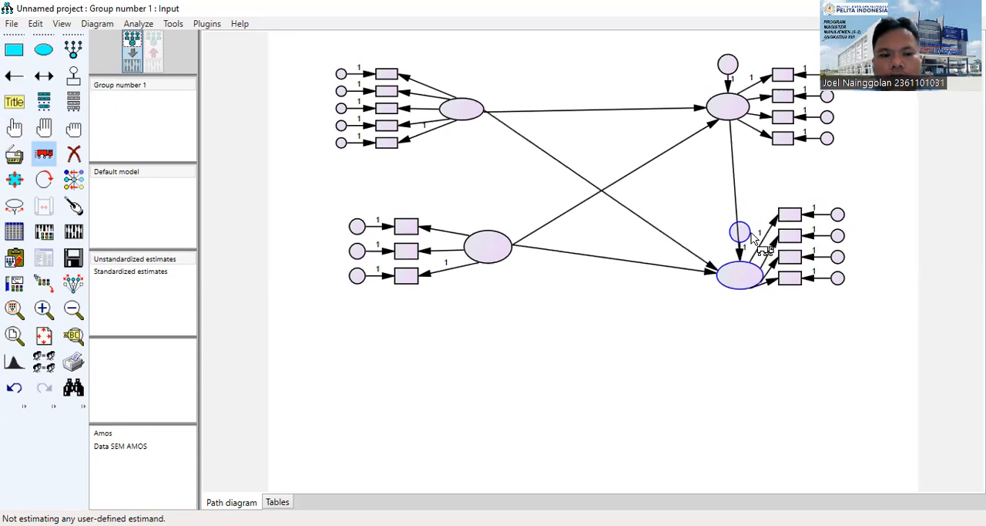
key("ctrl+z")
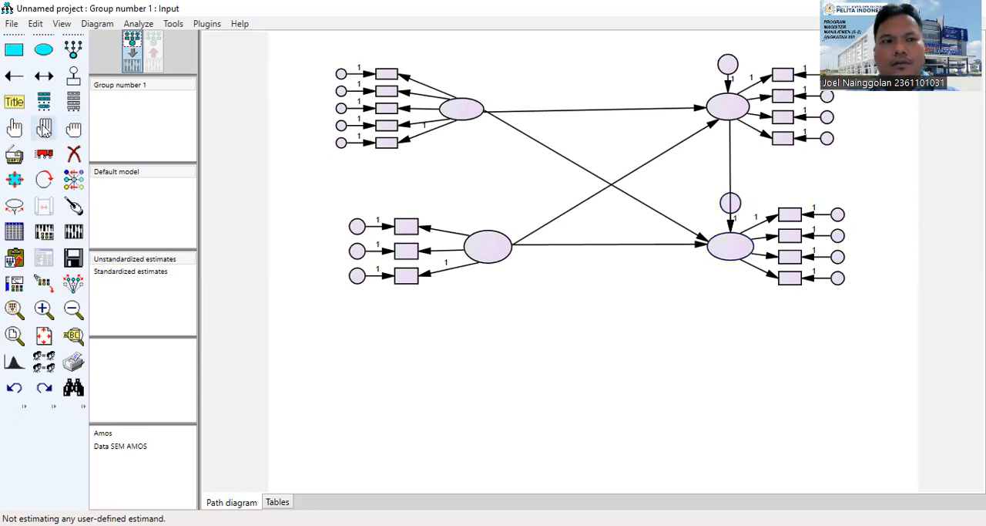
Try to move only the residual circle of the lower right latent variable beneath its ellipse, and undo the move.
left_click(14, 128)
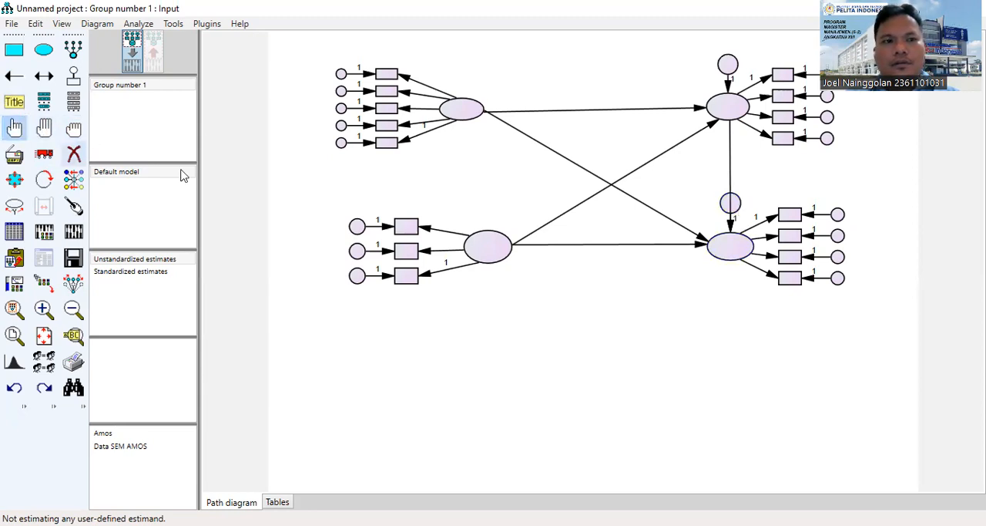
left_click(741, 210)
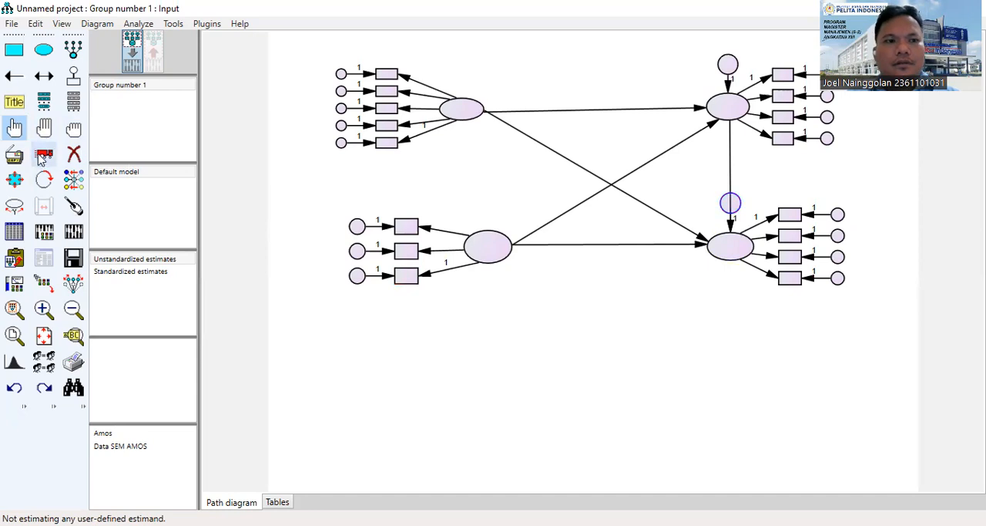
left_click(44, 154)
left_click_drag(732, 205, 736, 275)
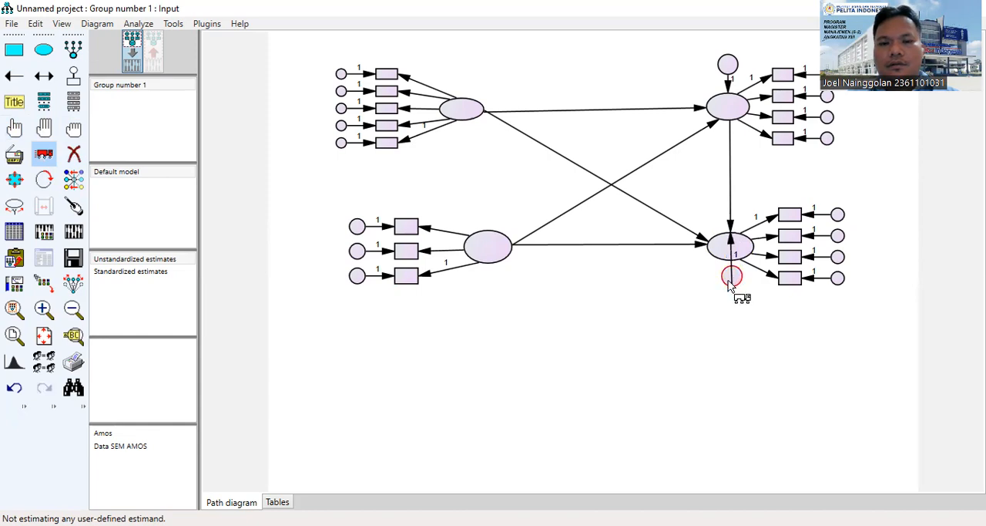
key("ctrl+z")
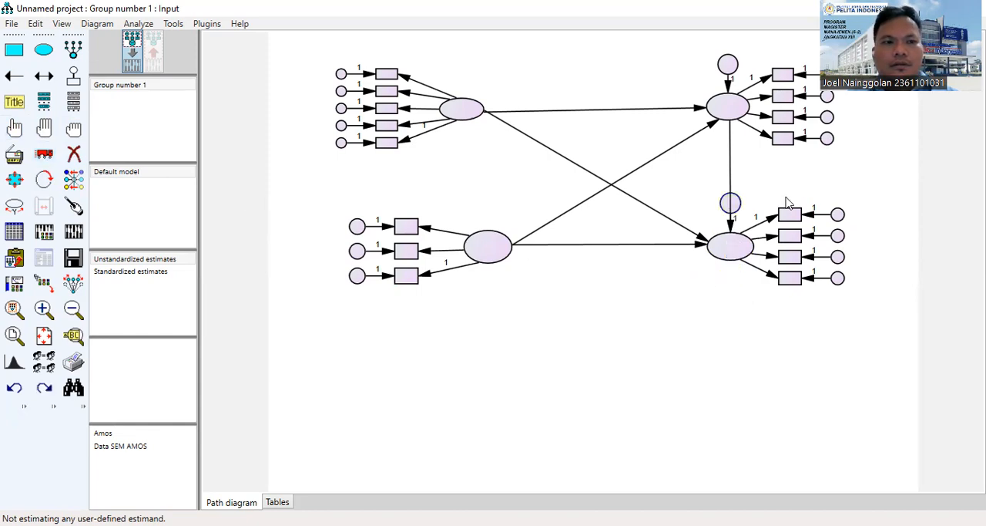
Try to rotate the lower right latent variable's indicators around it, and undo back to before its residual was added.
left_click(14, 127)
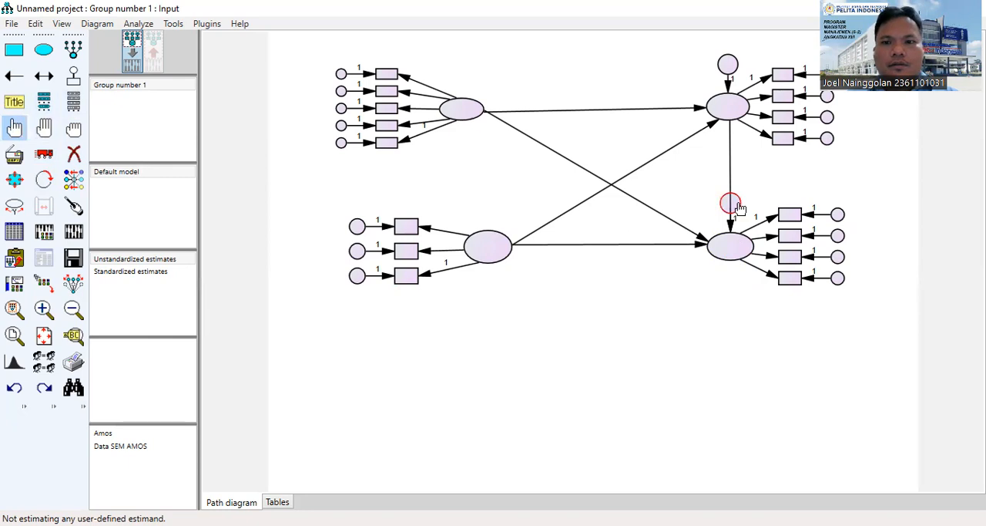
left_click(44, 183)
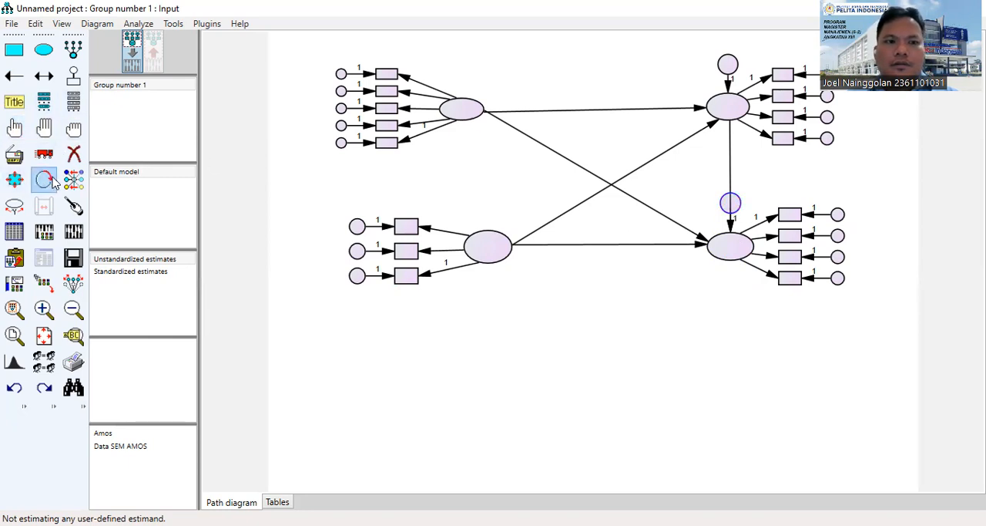
left_click(728, 245)
left_click(729, 245)
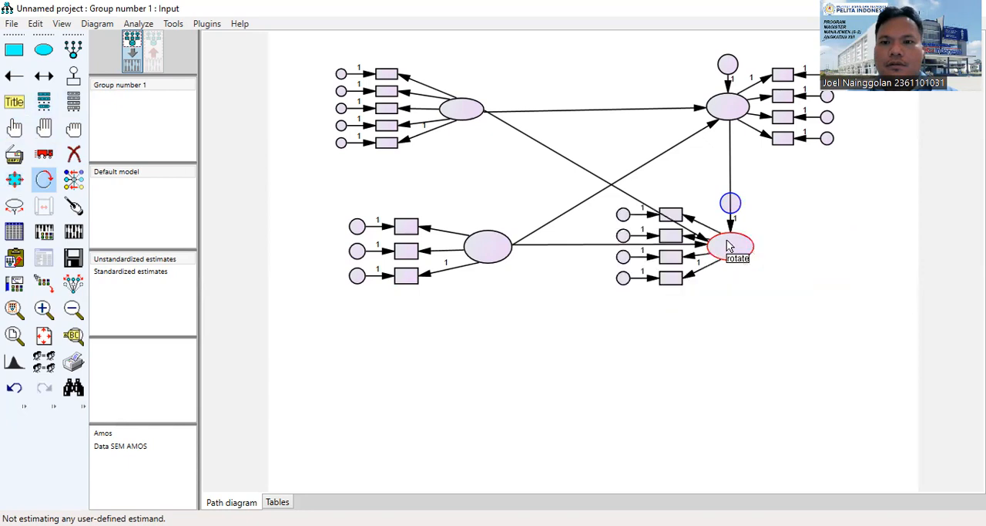
left_click(728, 245)
left_click(728, 245)
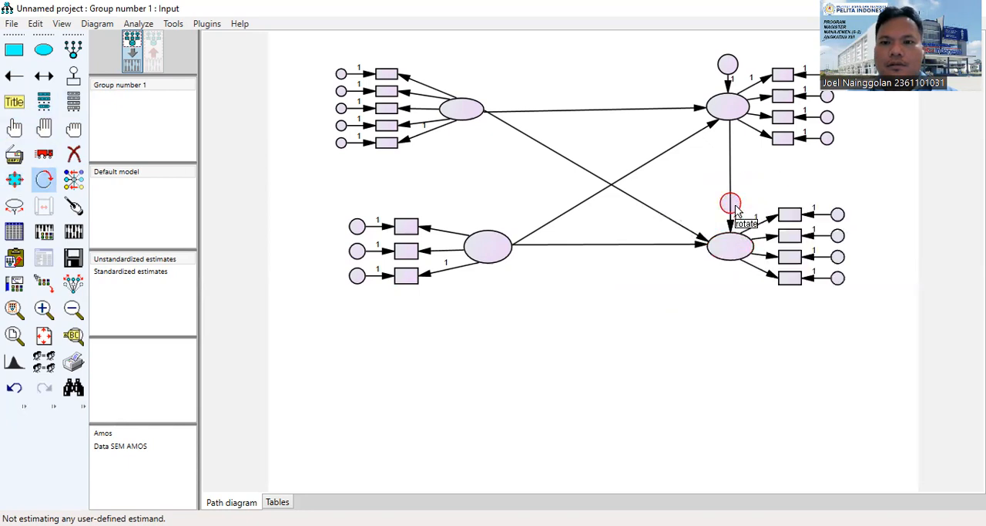
key("ctrl+z")
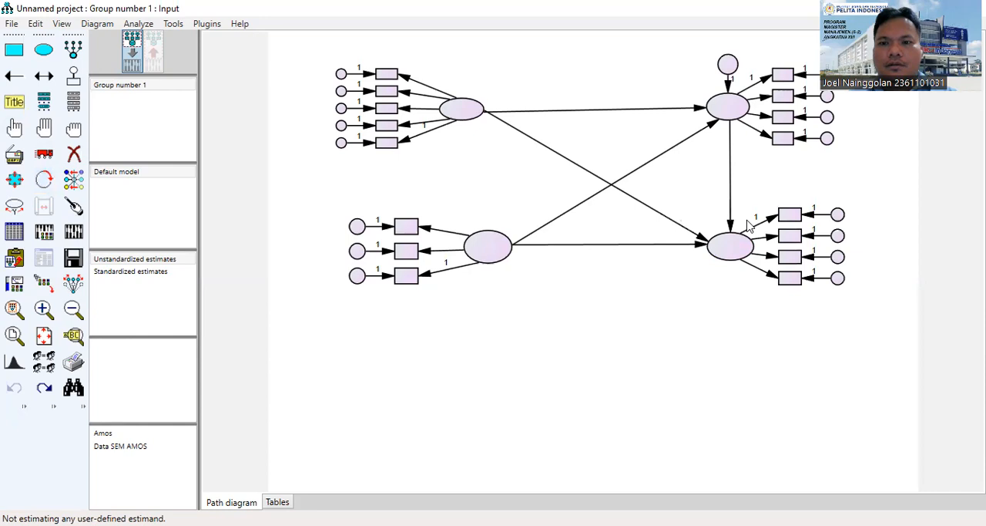
Add a residual variable to the lower right latent variable and rotate it until it sits directly below the ellipse.
left_click(73, 76)
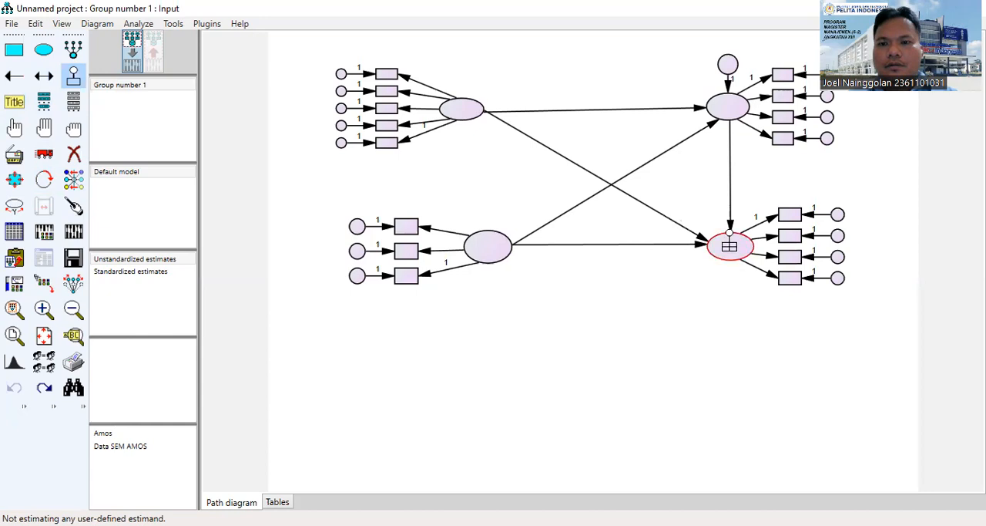
left_click(728, 246)
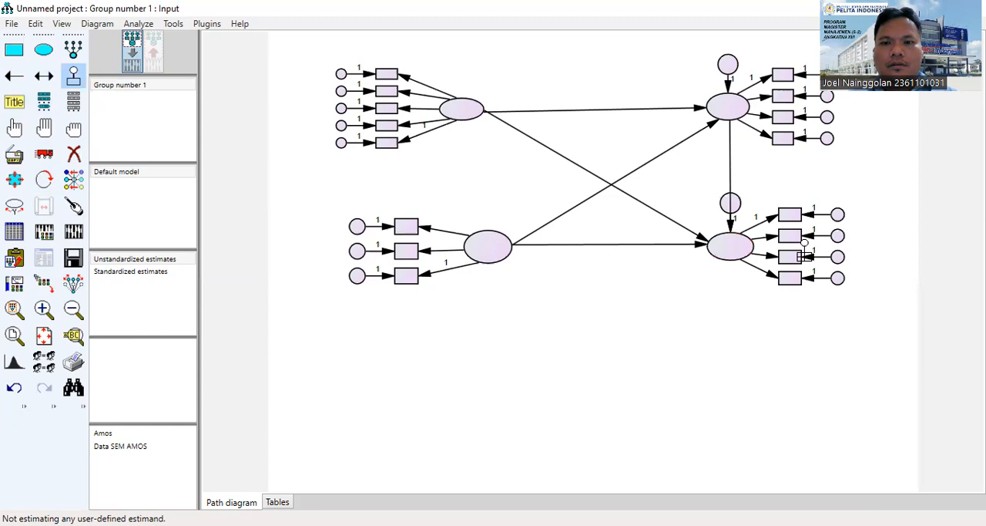
left_click(735, 247)
left_click(735, 247)
left_click(735, 247)
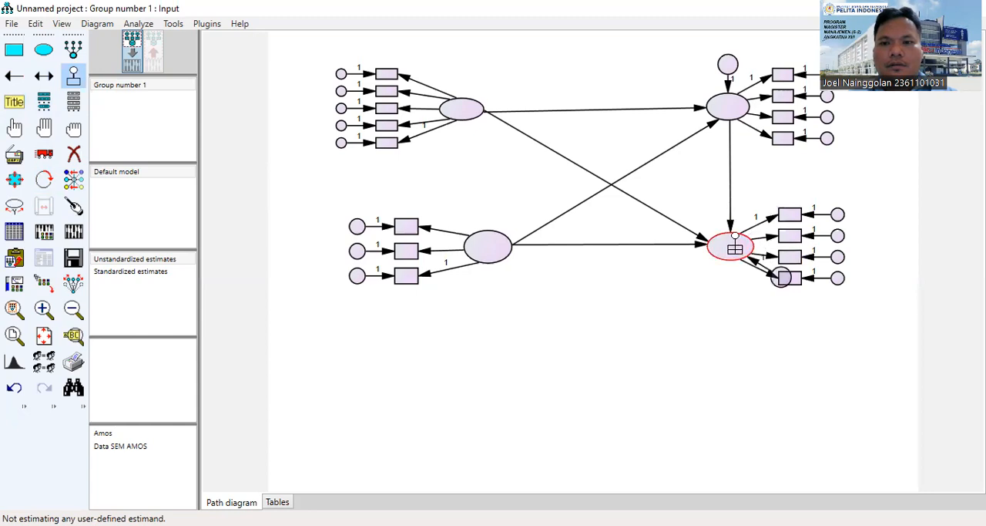
left_click(735, 247)
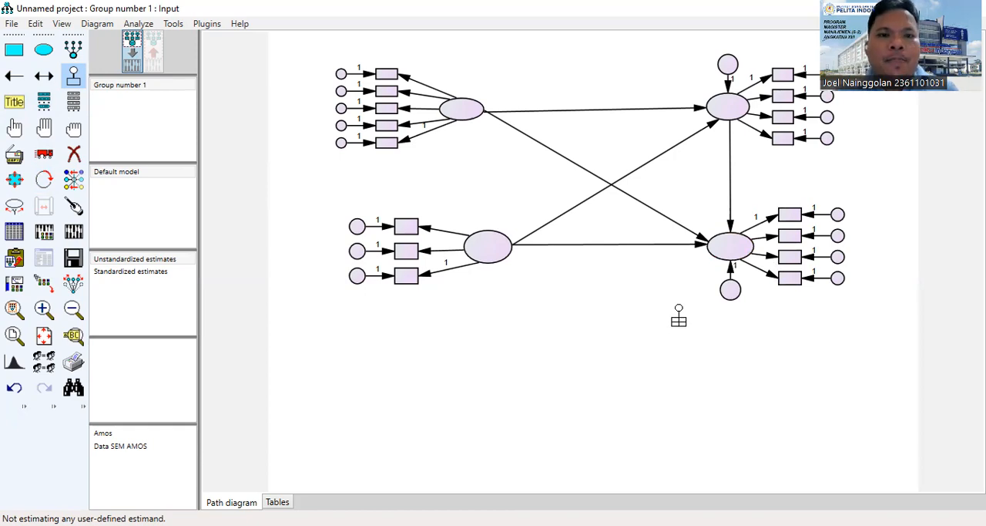
Draw a double-headed covariance path from the lower left latent variable to the upper left latent variable.
left_click(43, 77)
left_click_drag(478, 249, 466, 126)
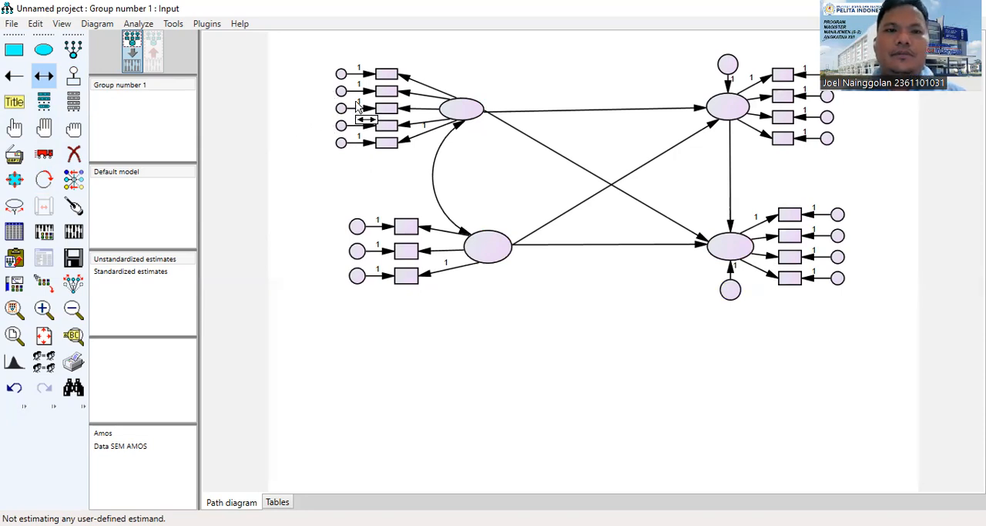
Name the first three error variables of the upper left latent variable's indicators e1, e2 and e3, working downward.
double_click(341, 74)
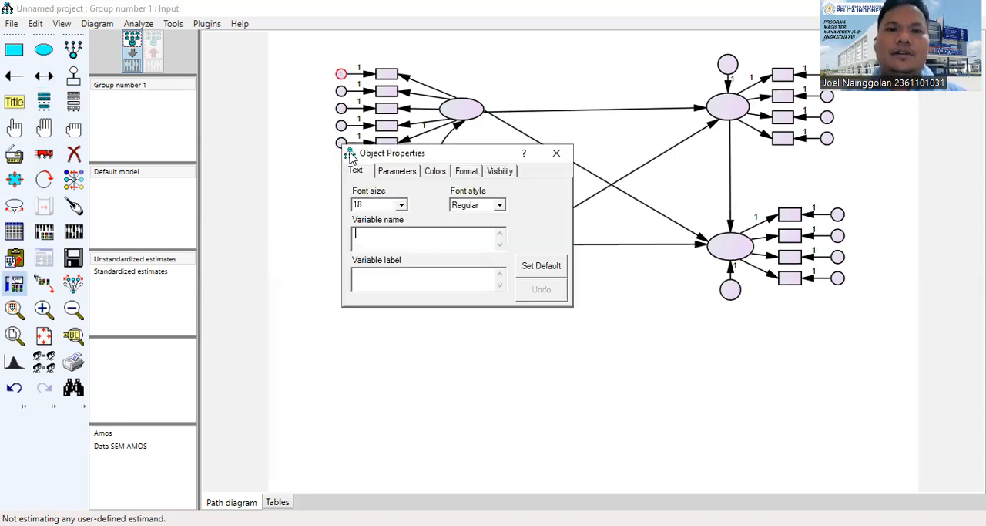
type("e1")
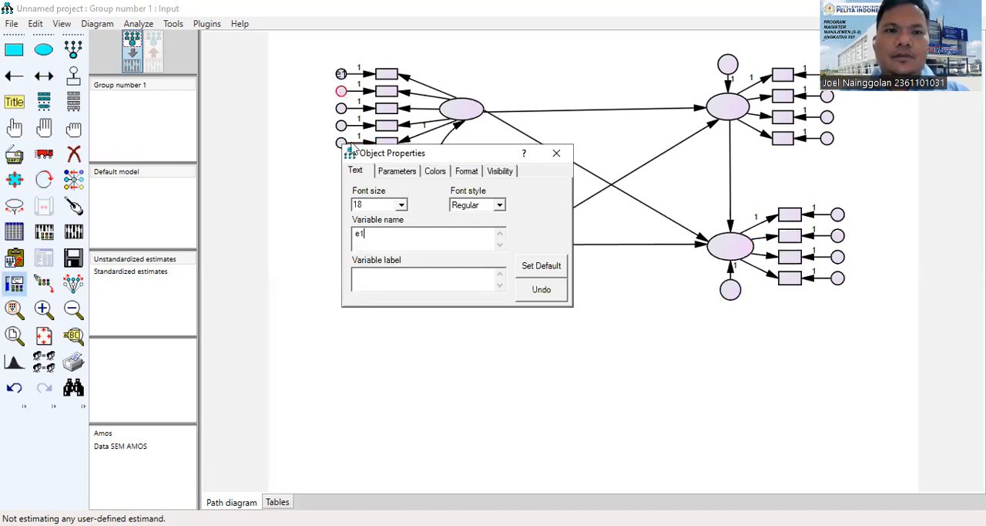
left_click(341, 92)
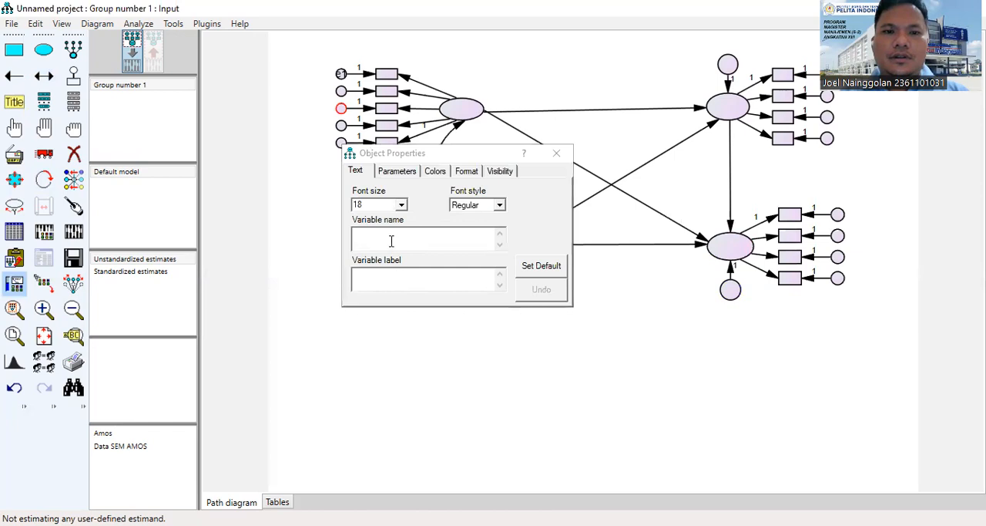
left_click(391, 241)
type("e2")
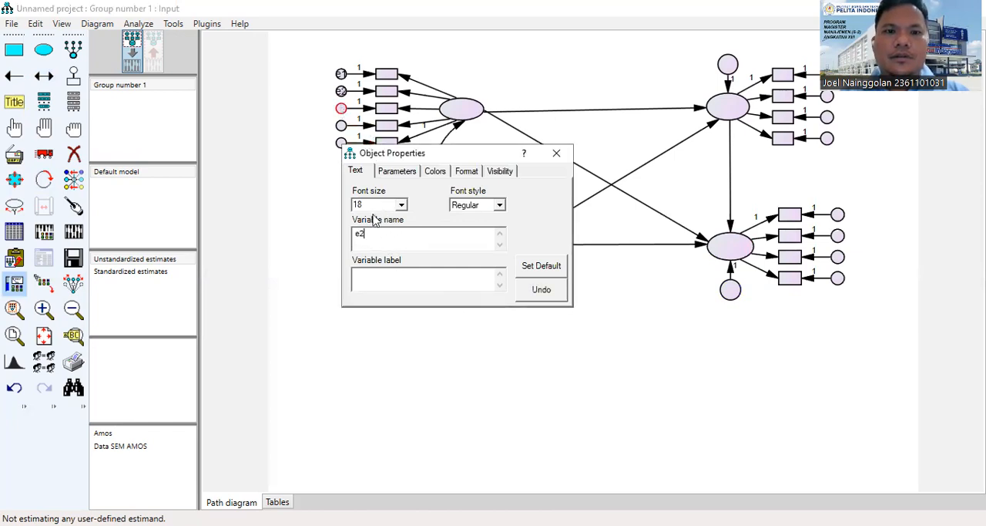
type("e")
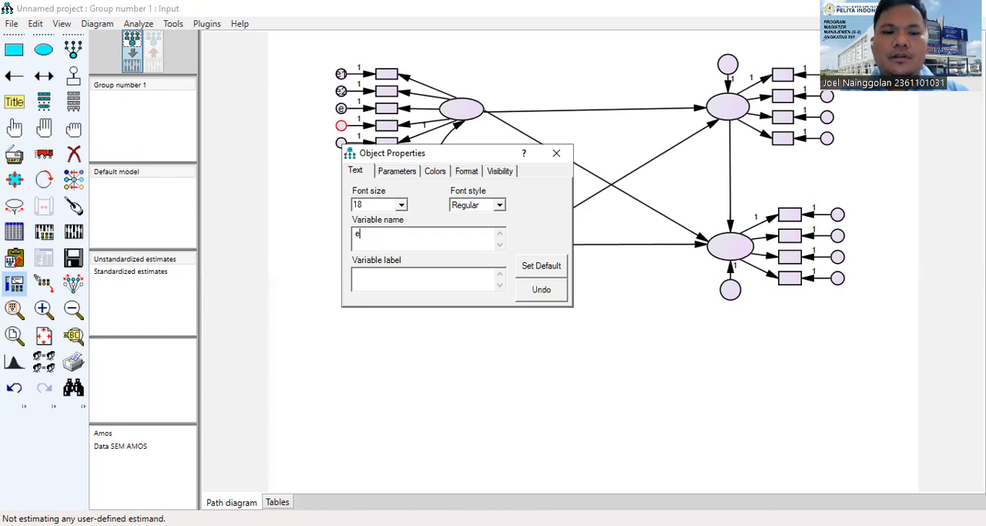
Name the fourth and fifth error variables of the upper left latent variable's indicators e4 and e5.
left_click(343, 126)
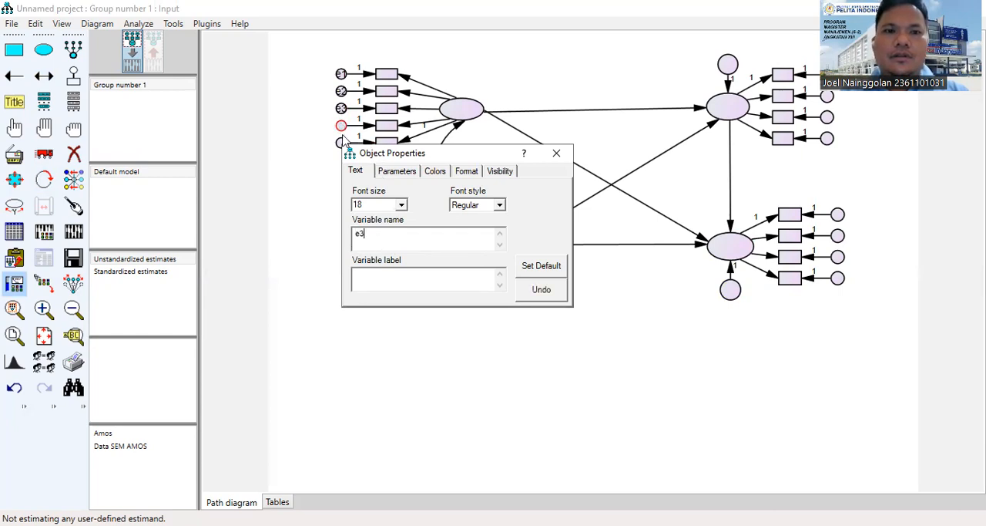
left_click(381, 243)
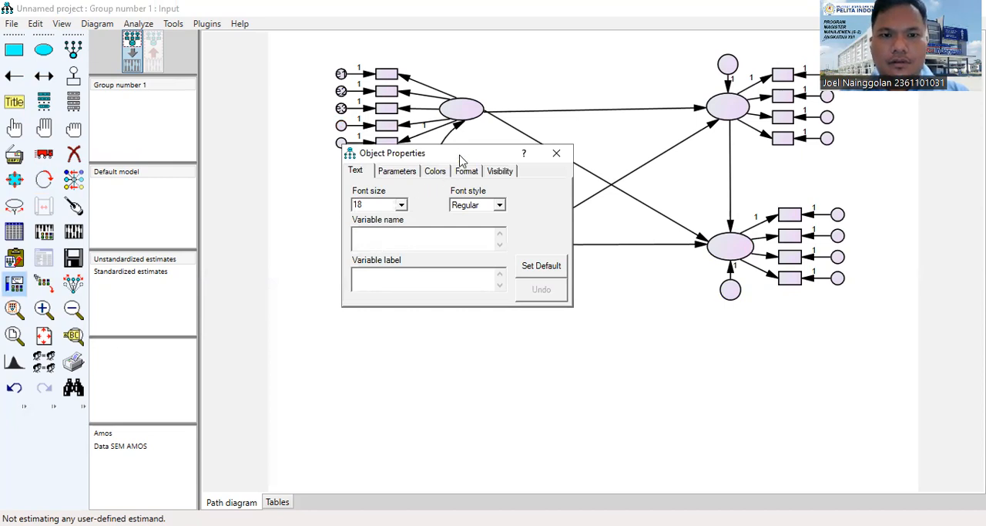
left_click(341, 127)
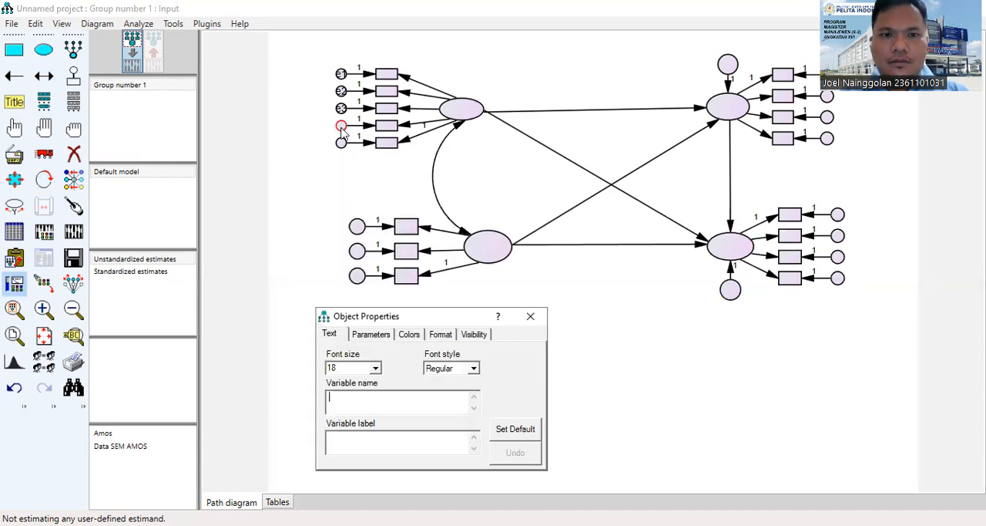
type("e")
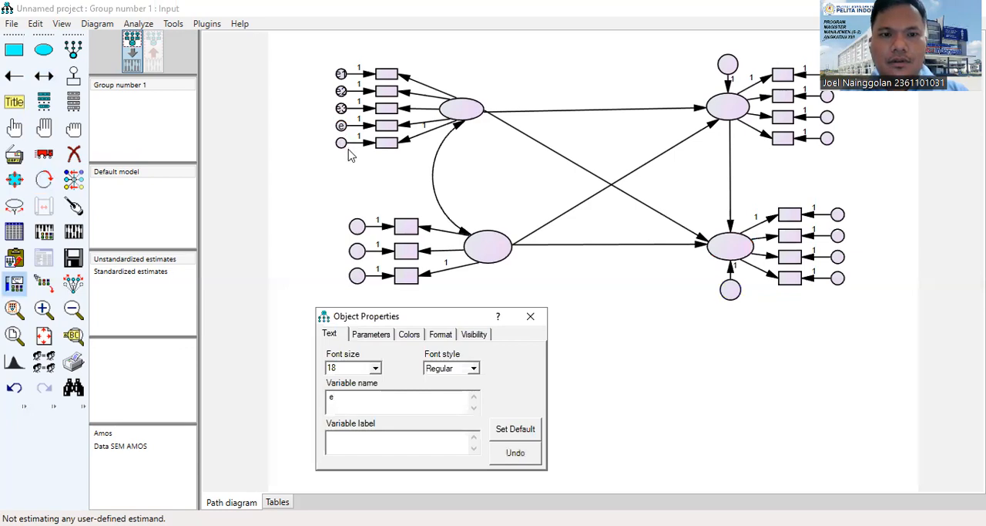
type("4")
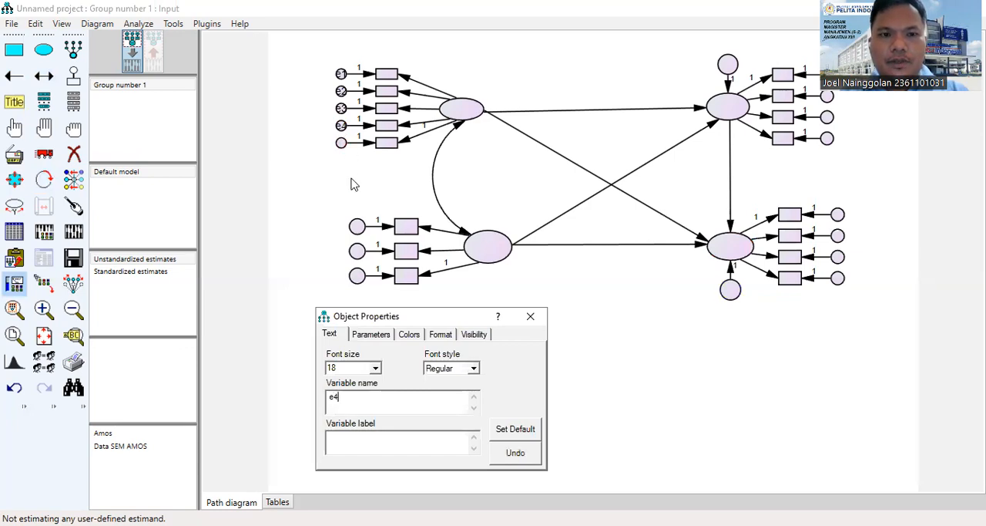
left_click(358, 226)
left_click(370, 402)
type("e5")
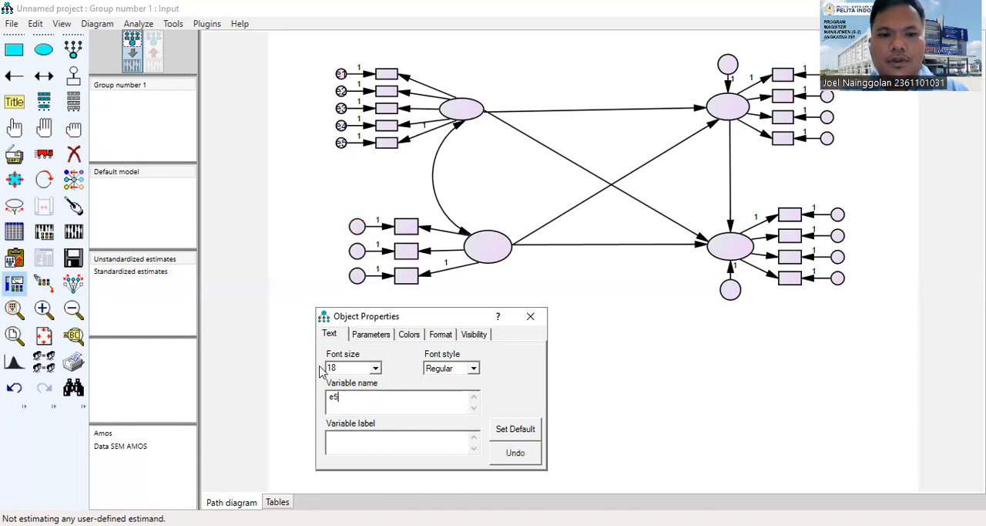
Name the three error variables of the lower left latent variable's indicators e6, e7 and e8, working downward.
left_click(357, 231)
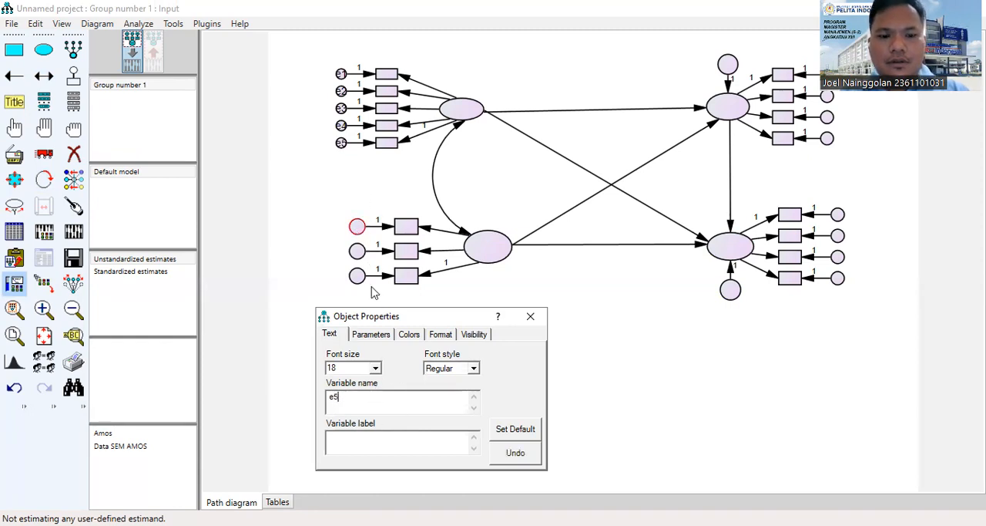
type("e")
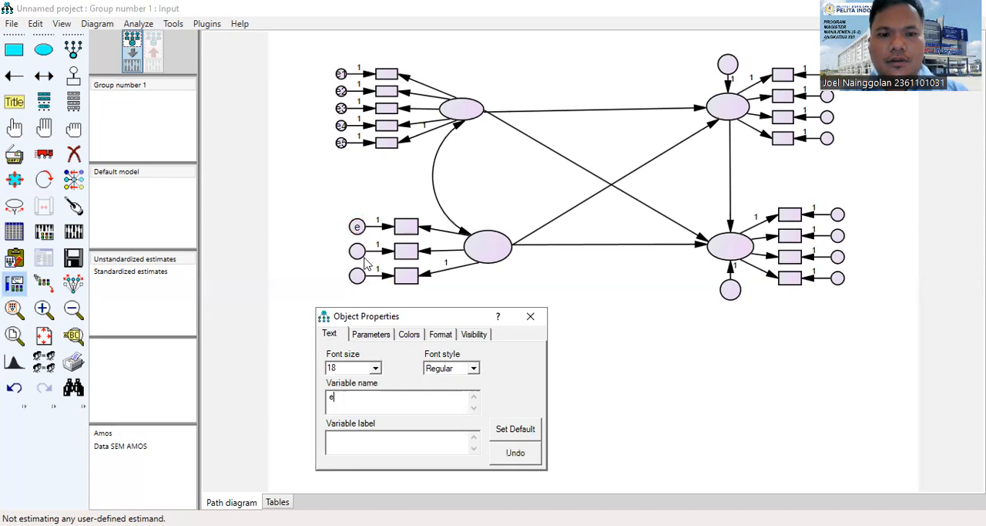
type("6")
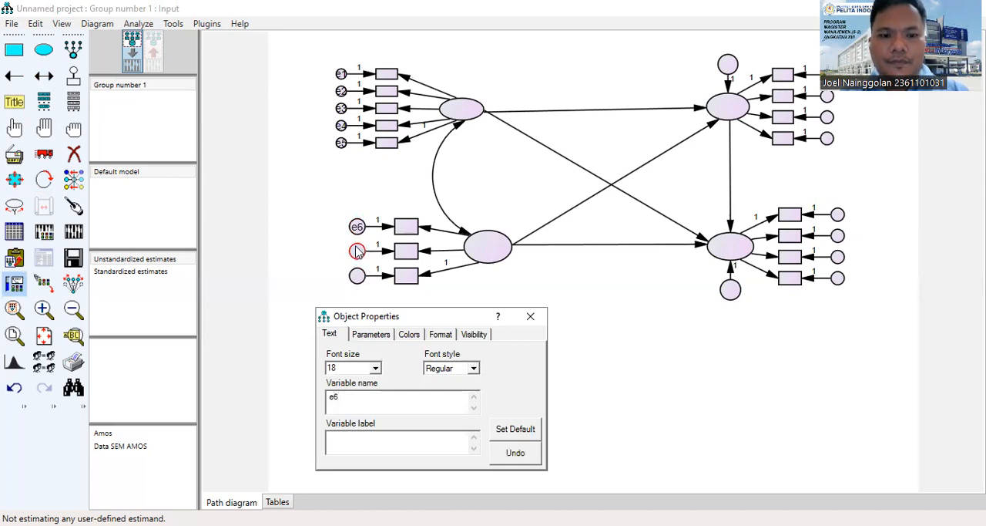
left_click(357, 252)
type("e7")
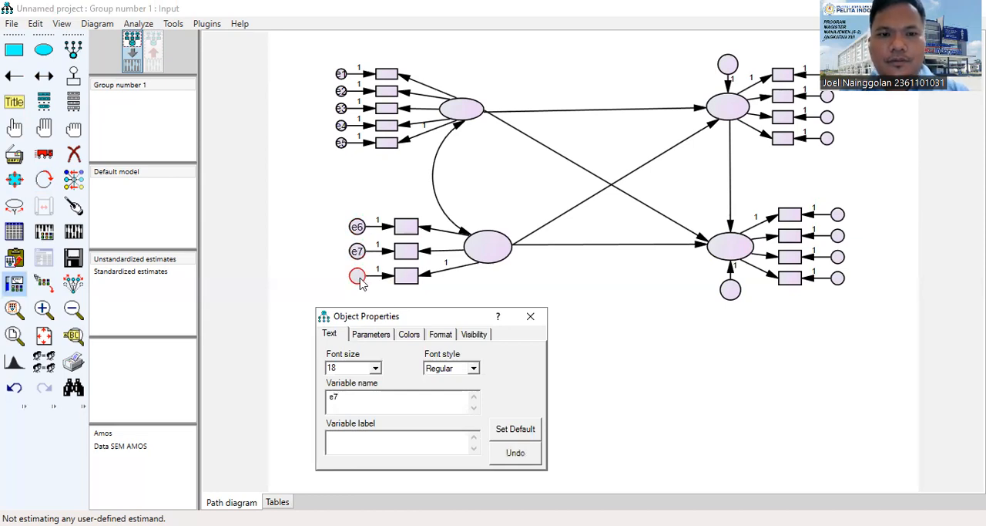
left_click(356, 276)
type("e8")
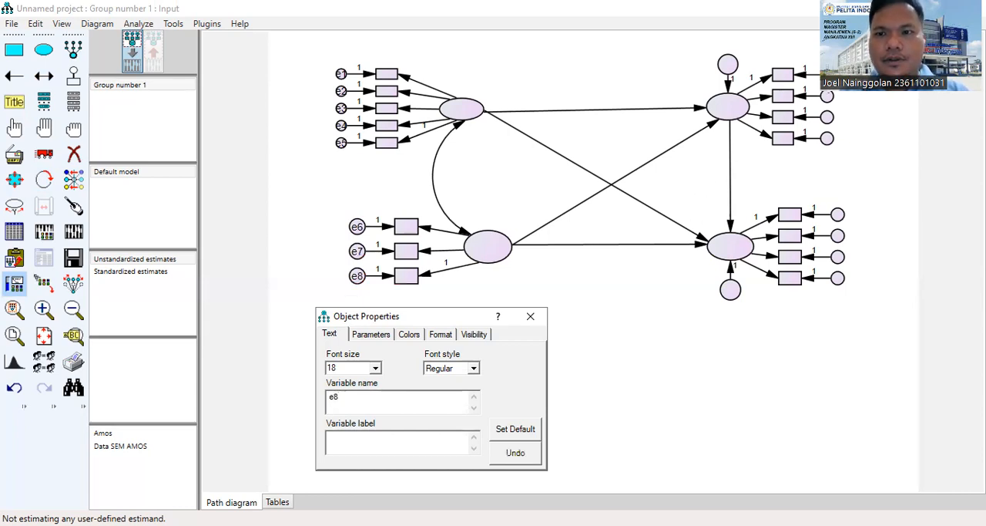
Name the four error variables of the upper right latent variable's indicators e9, e10, e11 and e12, working downward.
left_click(823, 80)
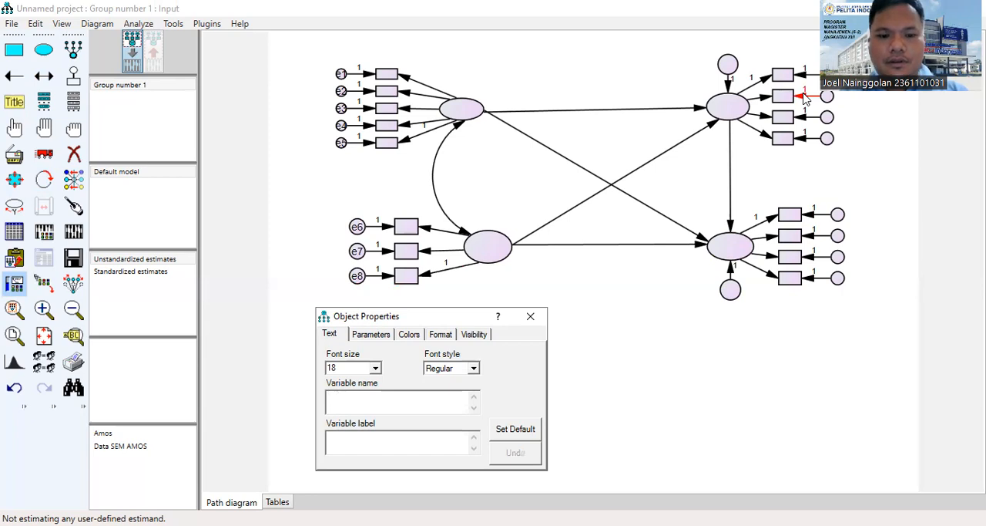
type("e")
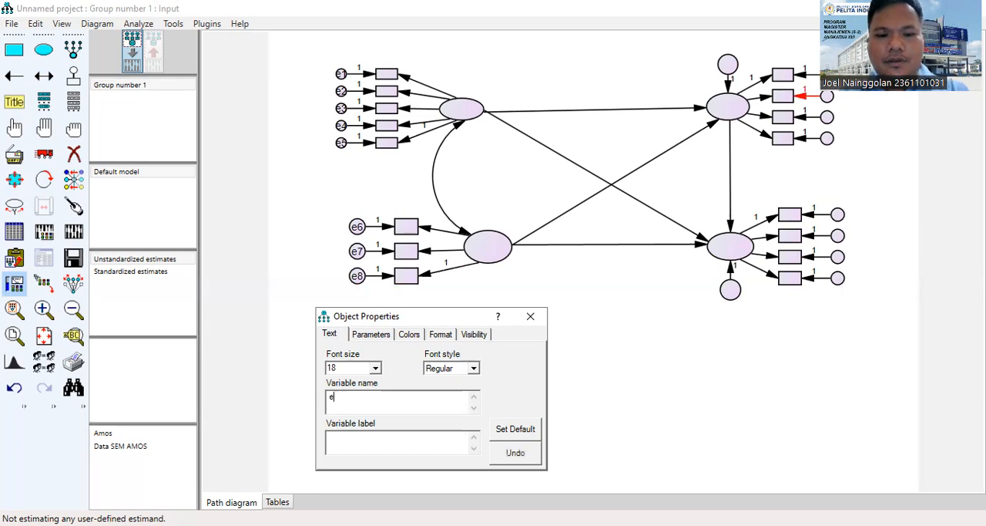
type("9")
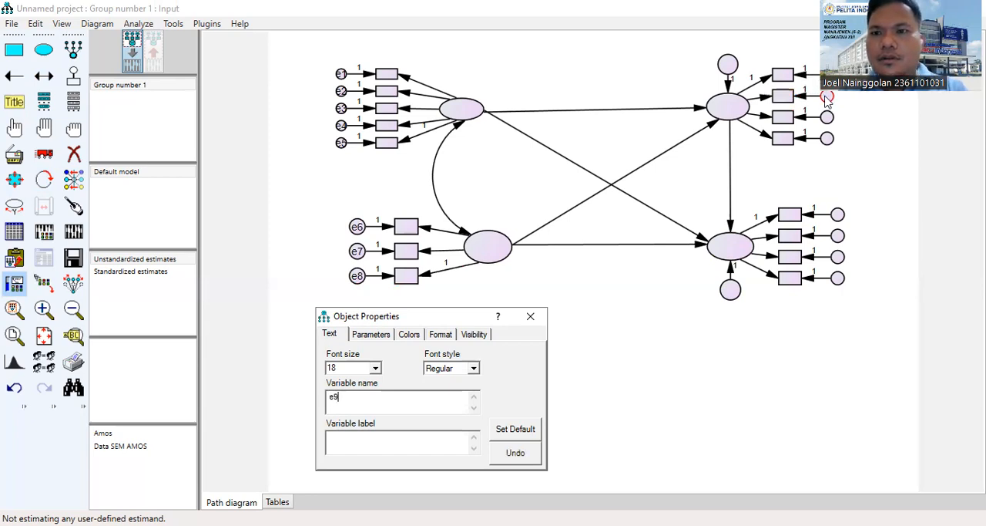
key("BackSpace")
type("10")
left_click(829, 117)
type("e11")
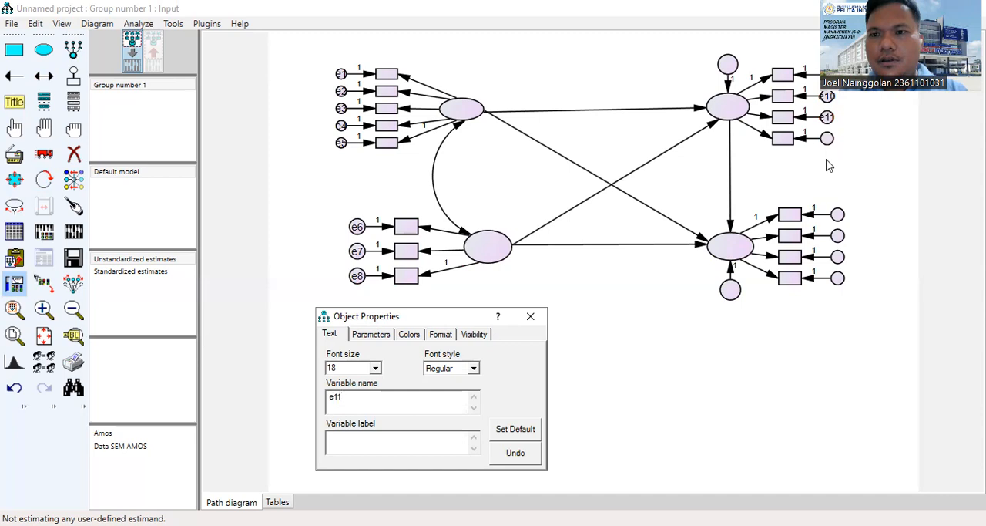
left_click(827, 139)
type("e1")
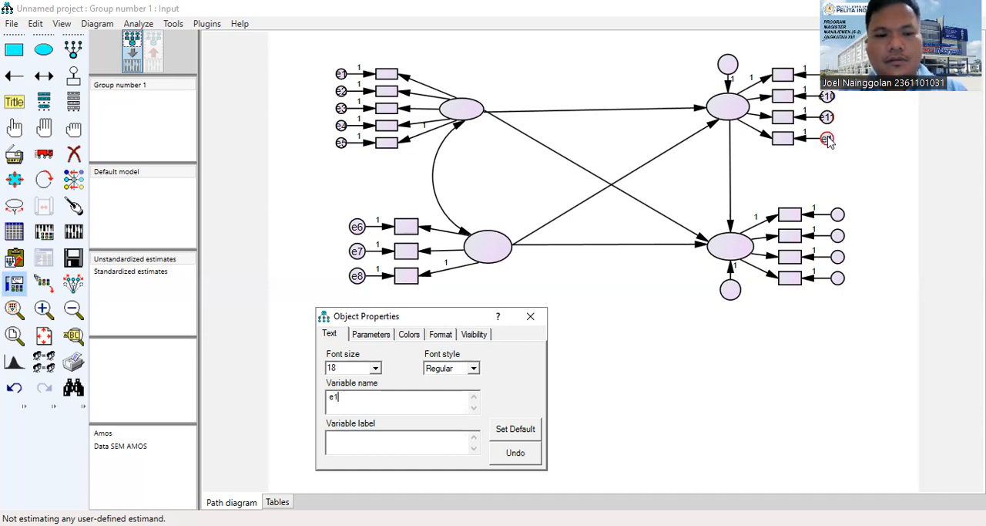
type("2e13")
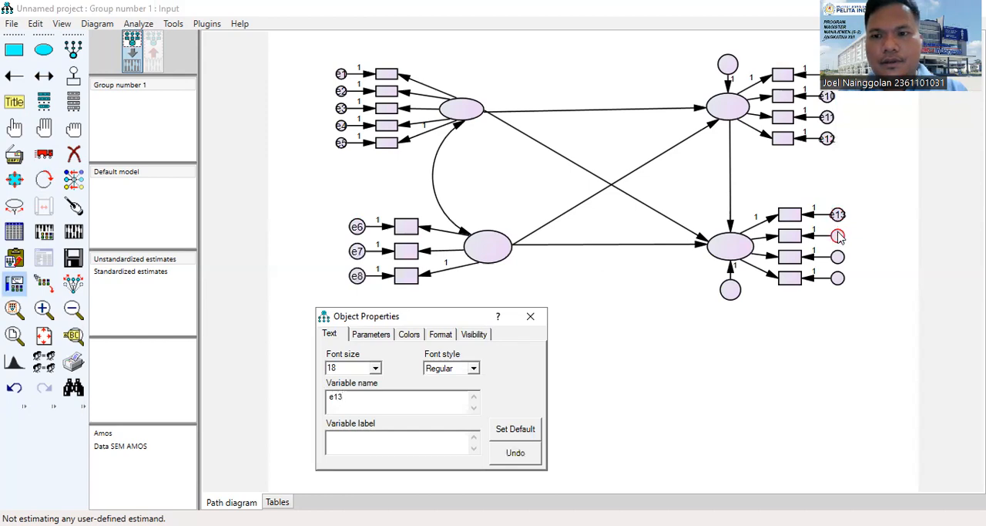
Name the four error variables of the lower right latent variable's indicators e13, e14, e15 and e16, working downward.
left_click(838, 237)
type("e1")
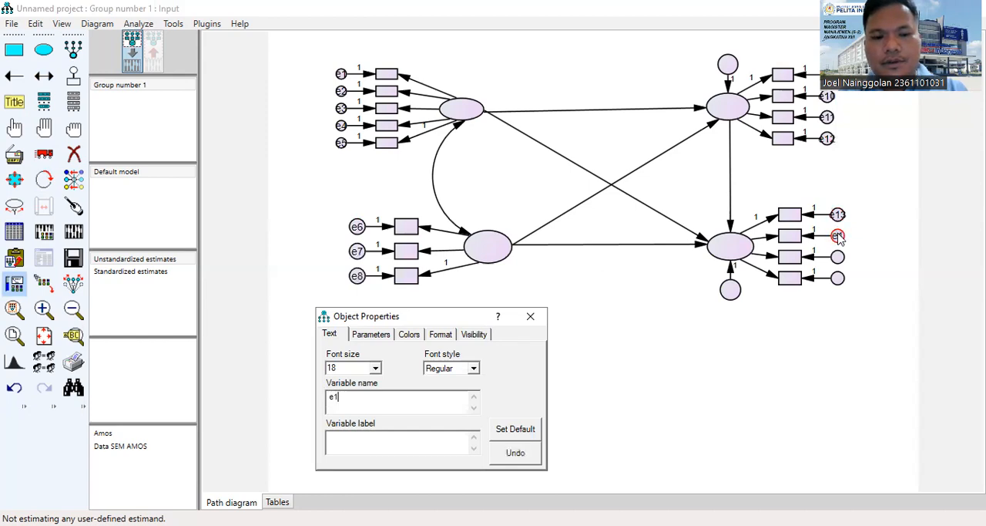
type("4")
left_click(840, 260)
type("e15")
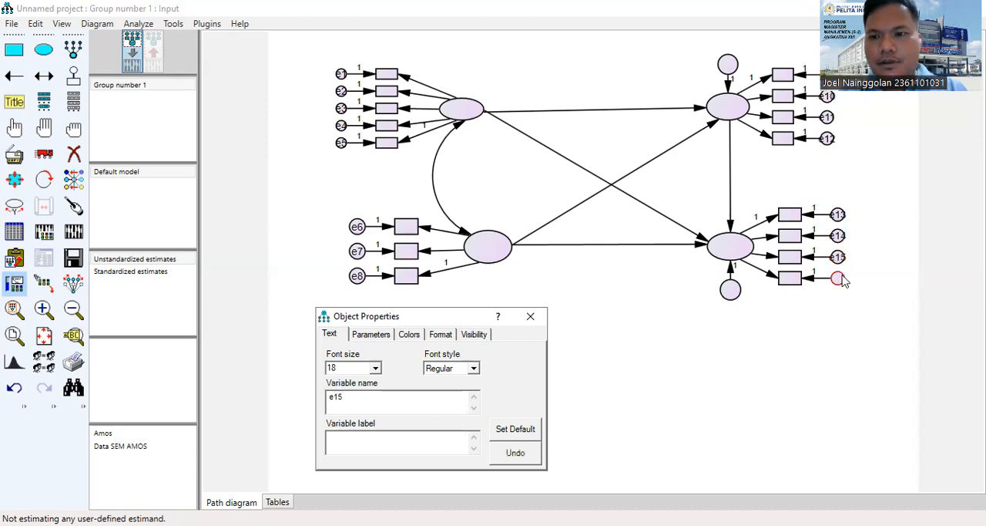
left_click(842, 279)
type("e16")
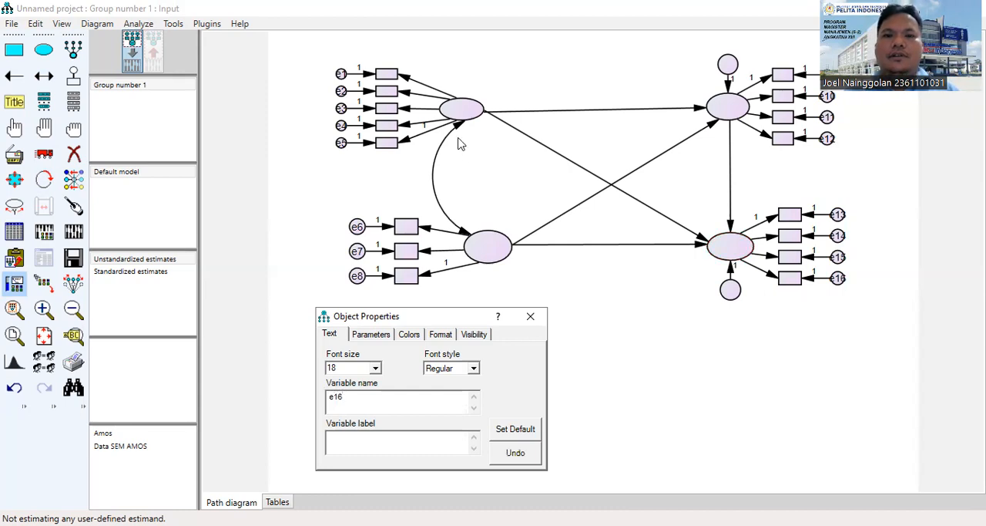
Name the upper left latent variable X1 and the lower left latent variable X2.
left_click(464, 112)
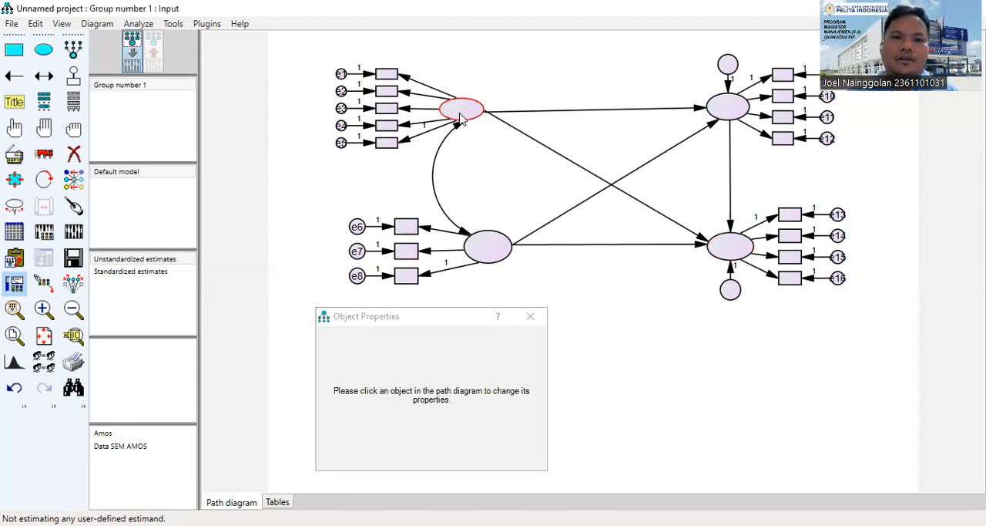
type("X1")
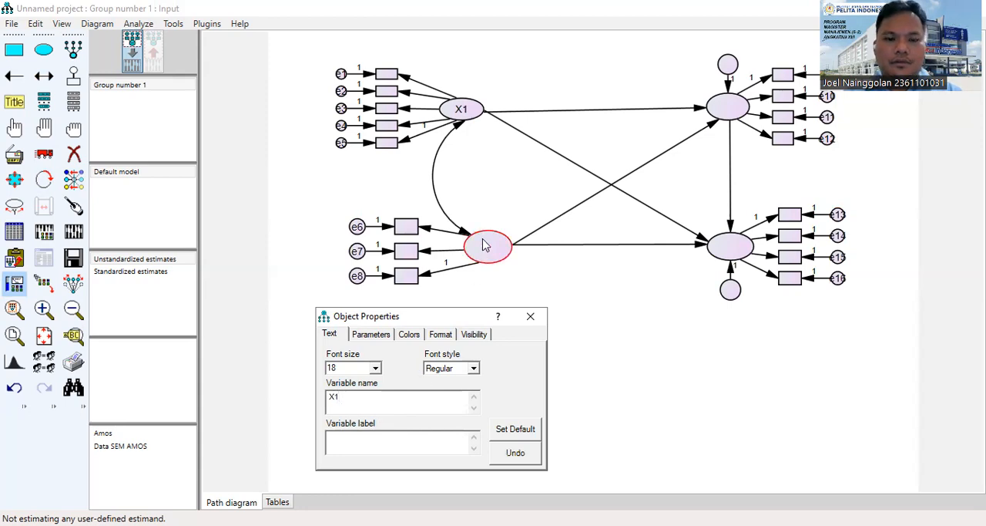
left_click(476, 263)
type("X2")
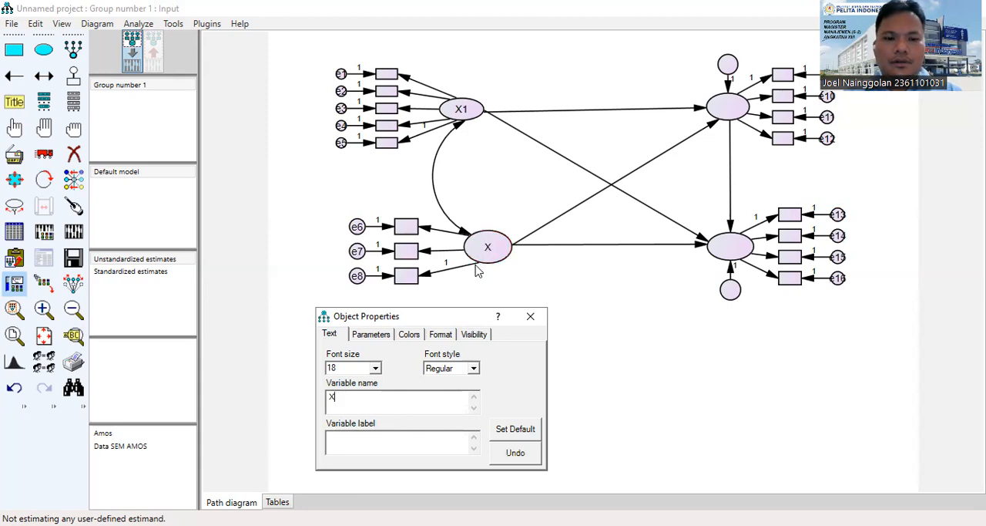
Name the upper right latent variable Y1 and the lower right latent variable Y2.
left_click(725, 111)
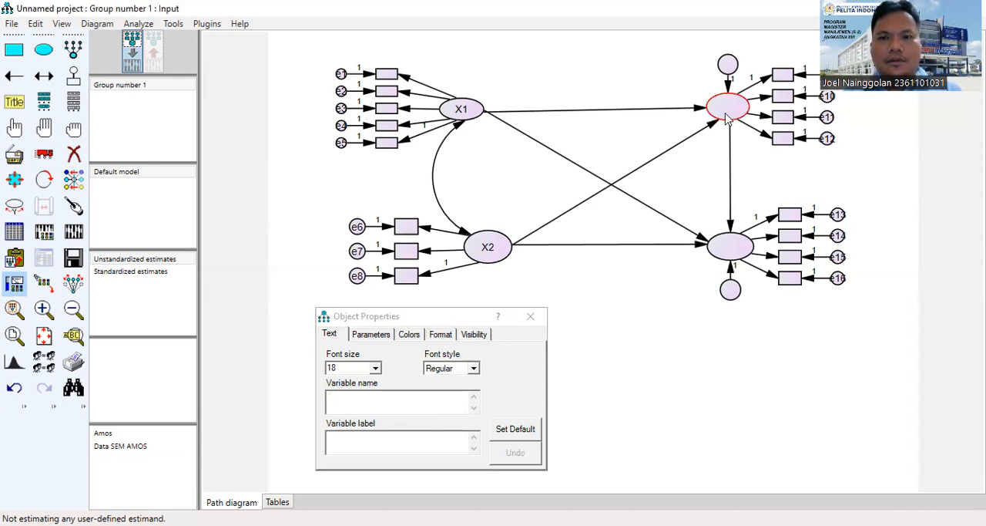
left_click(413, 412)
type("Y1")
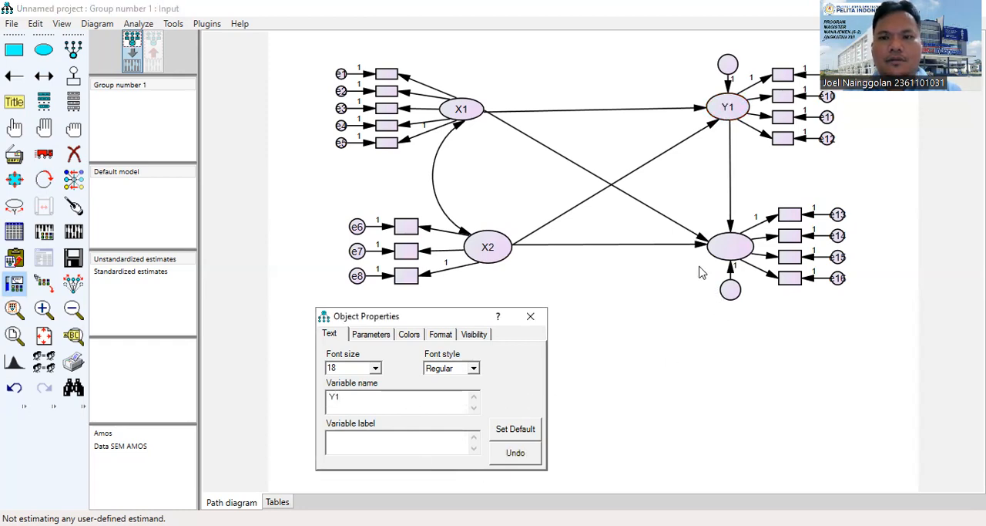
left_click(725, 251)
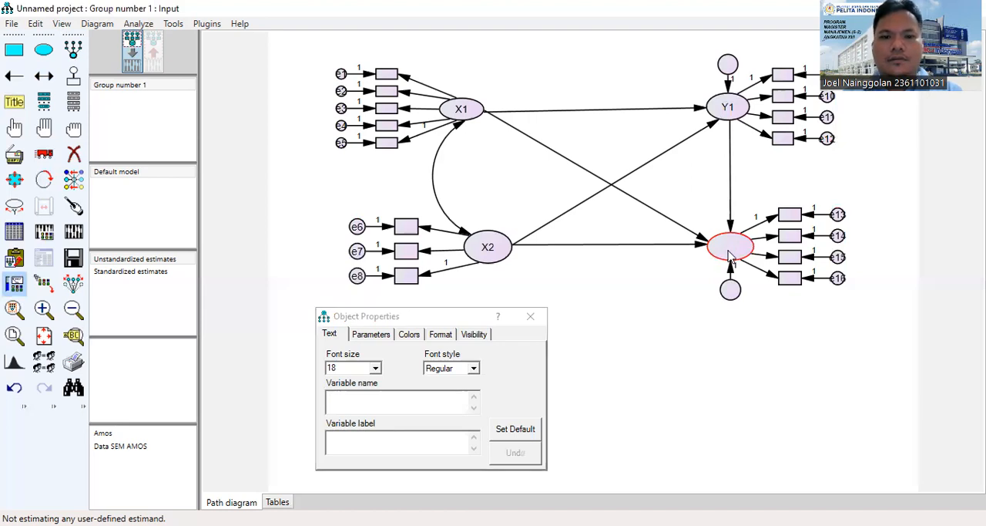
left_click(444, 406)
type("y")
left_click_drag(445, 406, 307, 393)
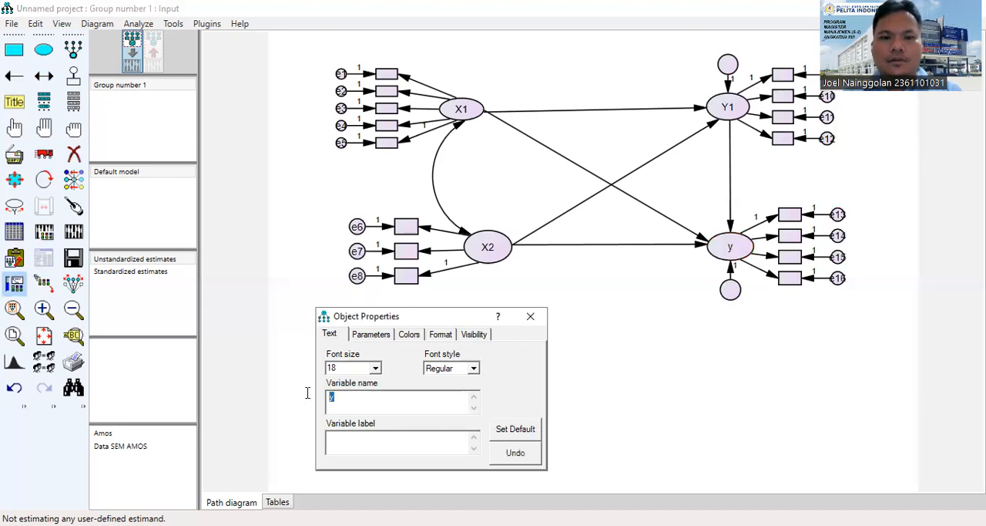
type("Y2")
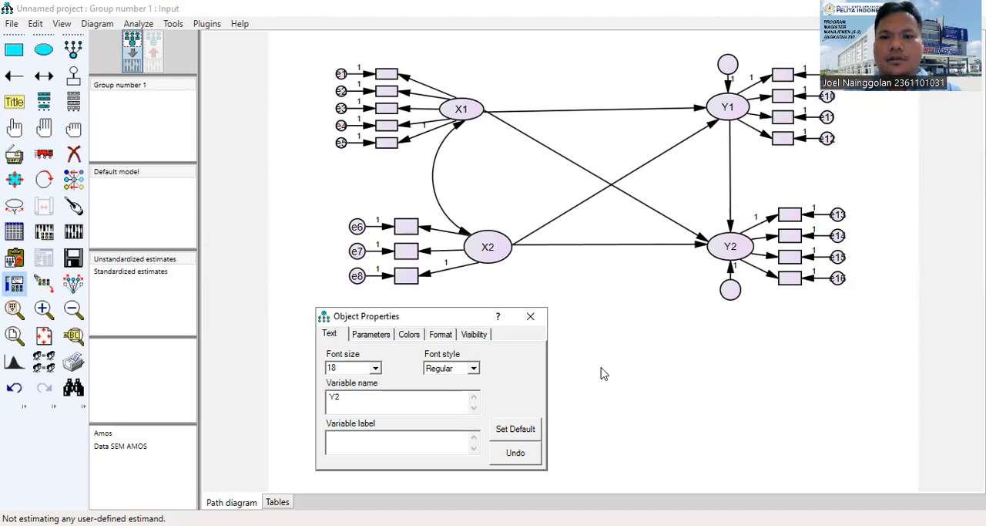
Name the residual of Y1 z1 and the residual of Y2 z2, and close the object properties.
left_click(728, 67)
left_click(430, 396)
type("z1")
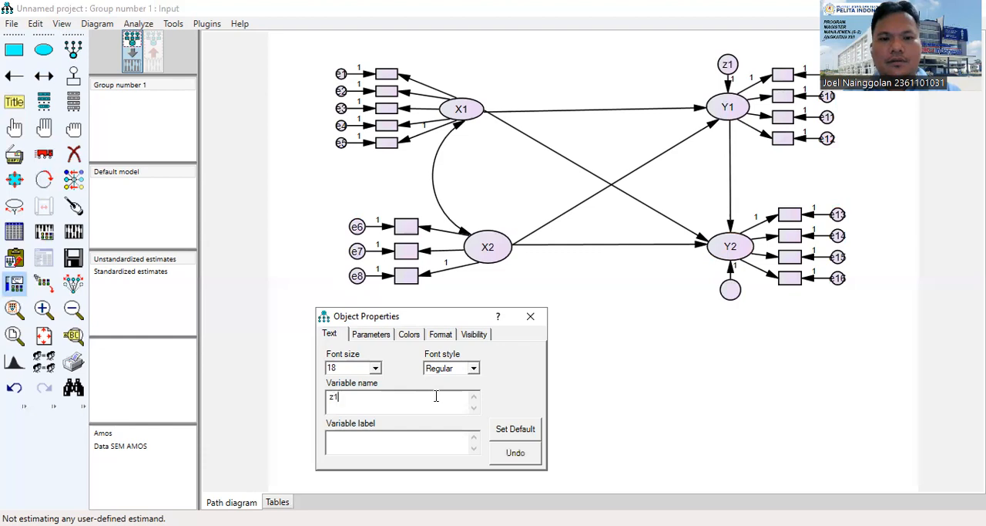
left_click(728, 296)
left_click(430, 396)
type("z2")
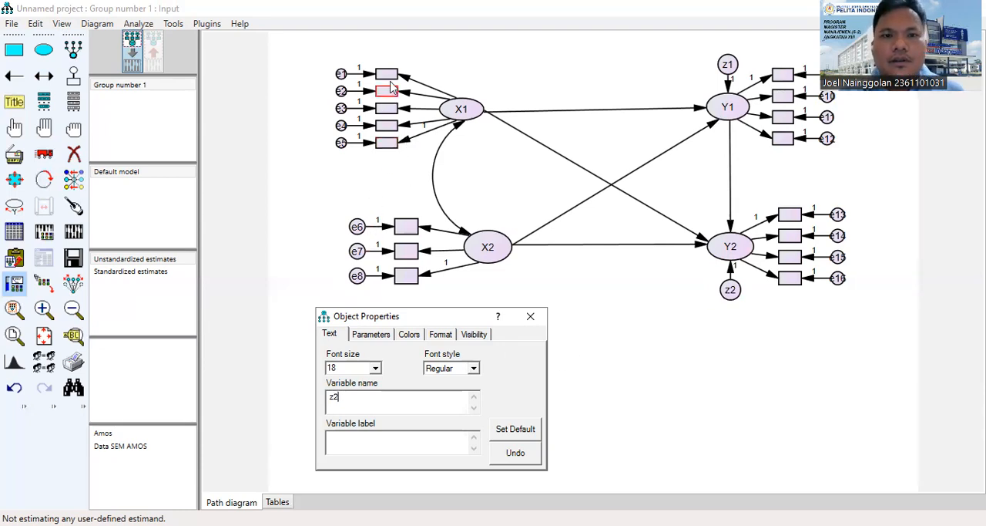
left_click(532, 317)
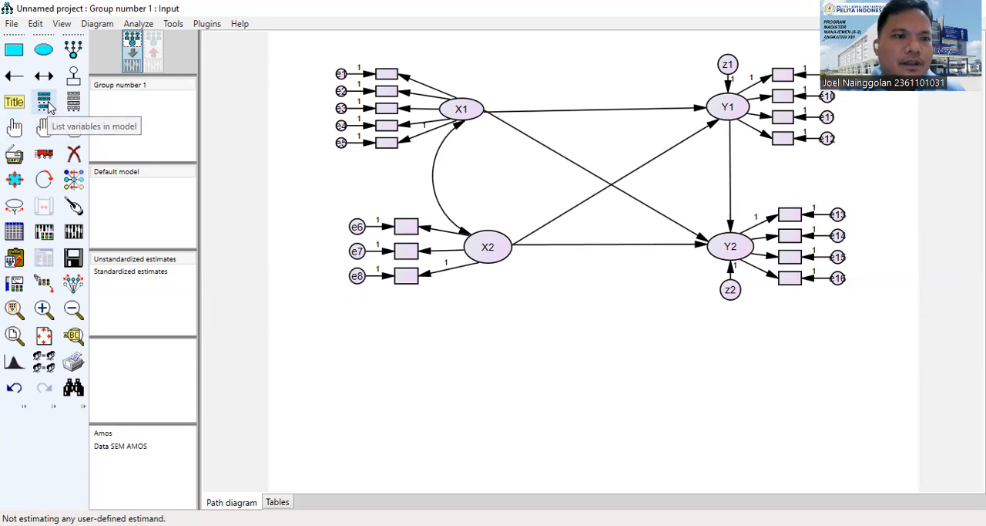
Set the SPSS file Data AMos from the UAS Statistik folder as the data file for Group number 1.
left_click(15, 233)
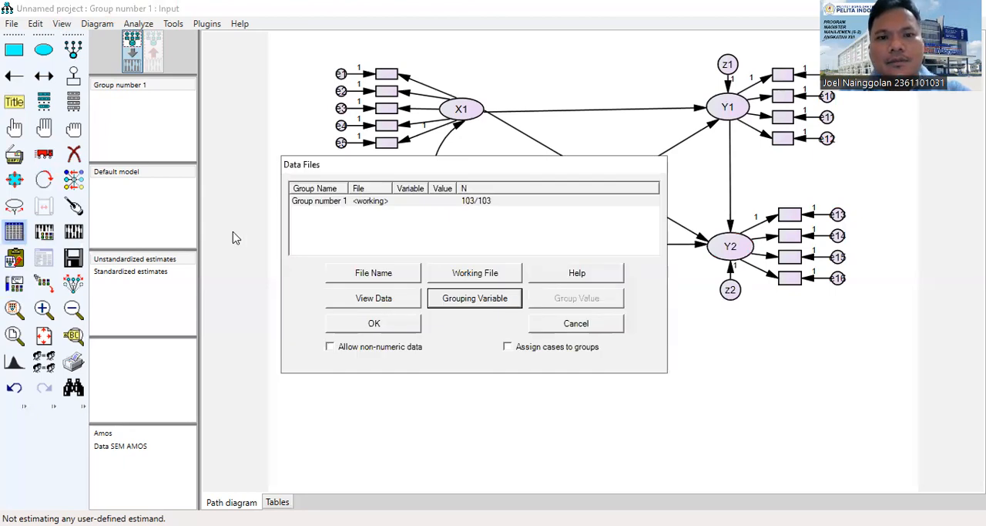
left_click(384, 280)
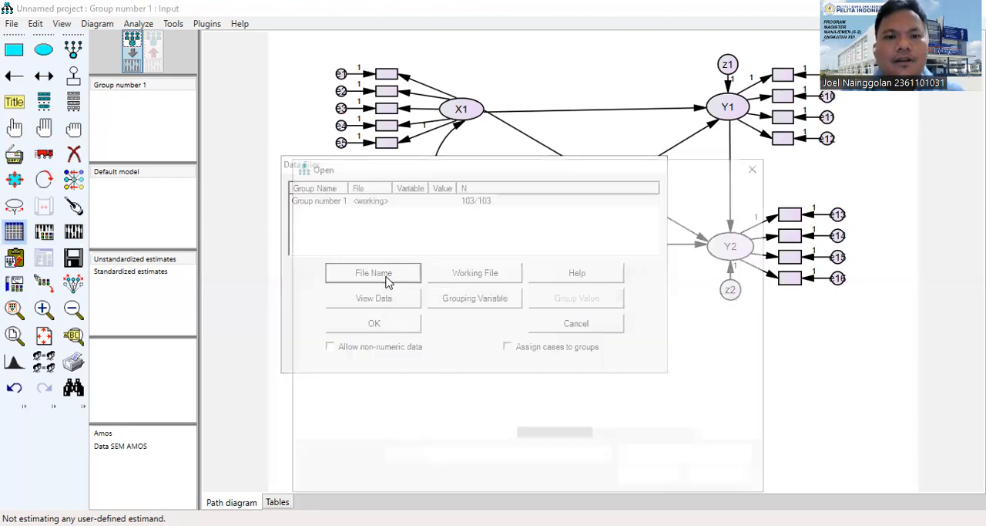
double_click(569, 285)
left_click(563, 260)
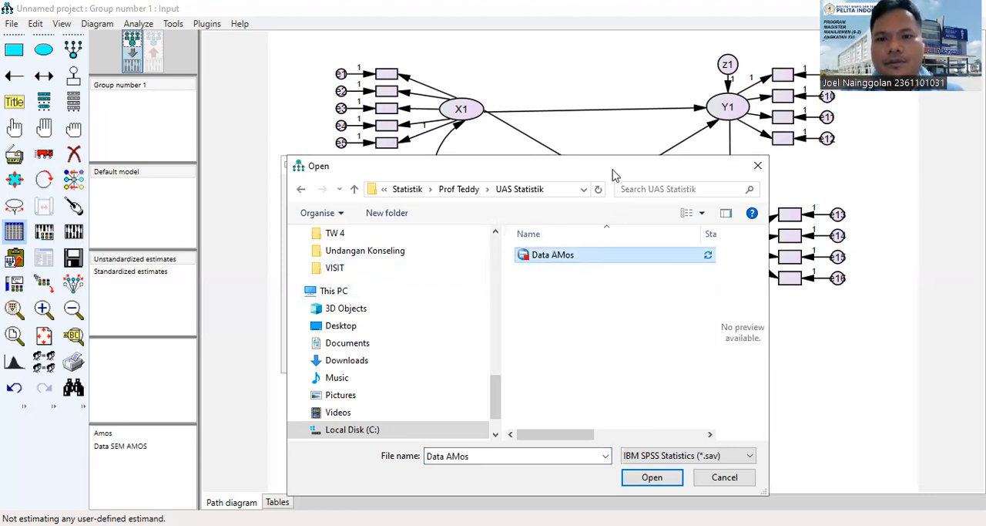
left_click_drag(613, 171, 616, 56)
left_click(668, 359)
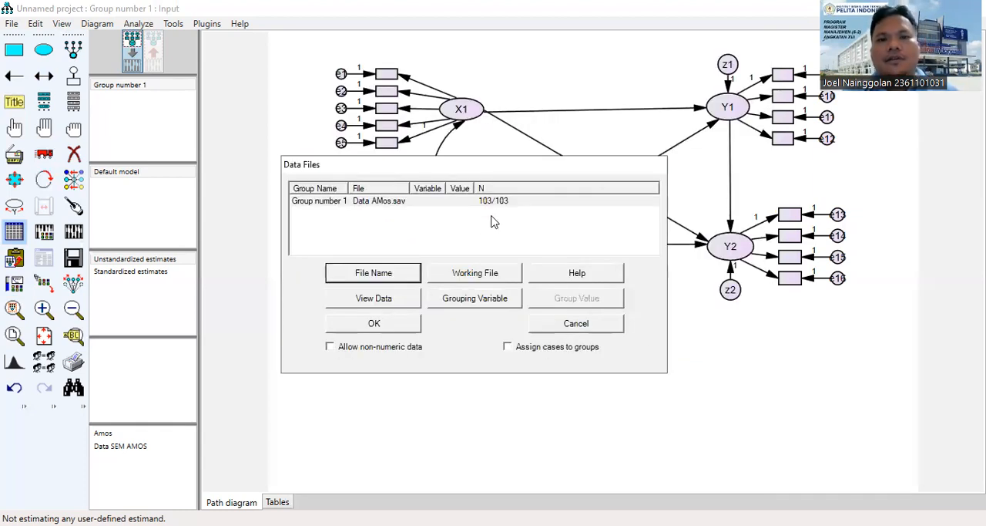
left_click(377, 325)
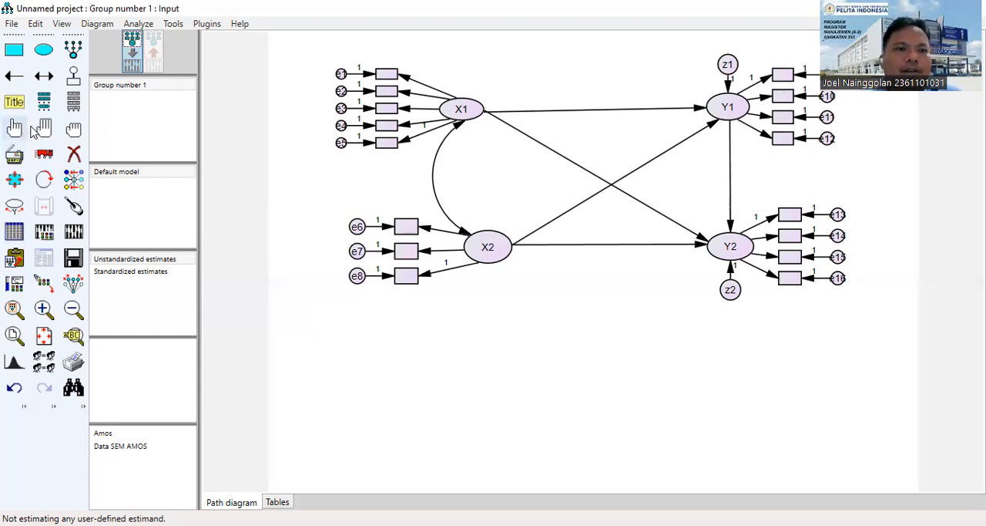
Assign the data set variables X11, X12, X13, X14 and X15 to the five indicators of X1, working downward.
left_click(71, 107)
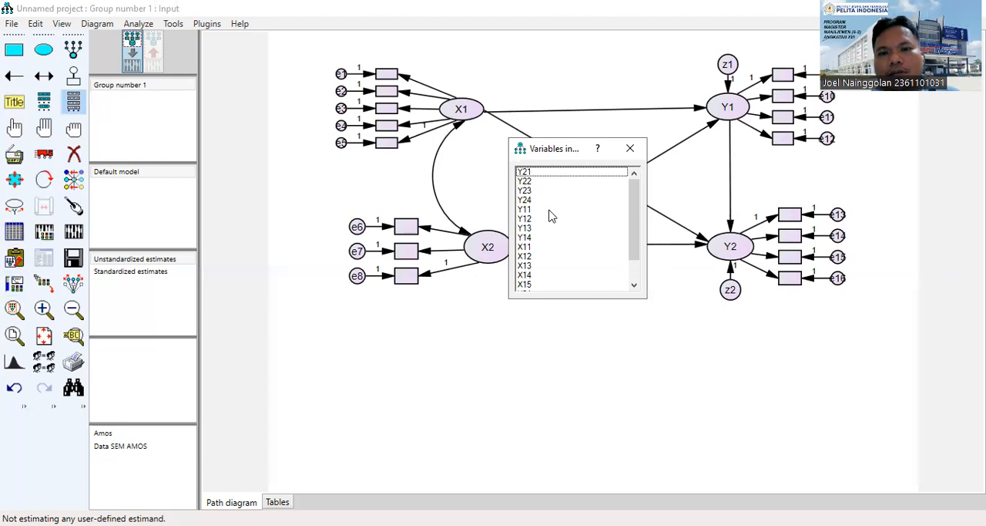
scroll(561, 243, "down", 1)
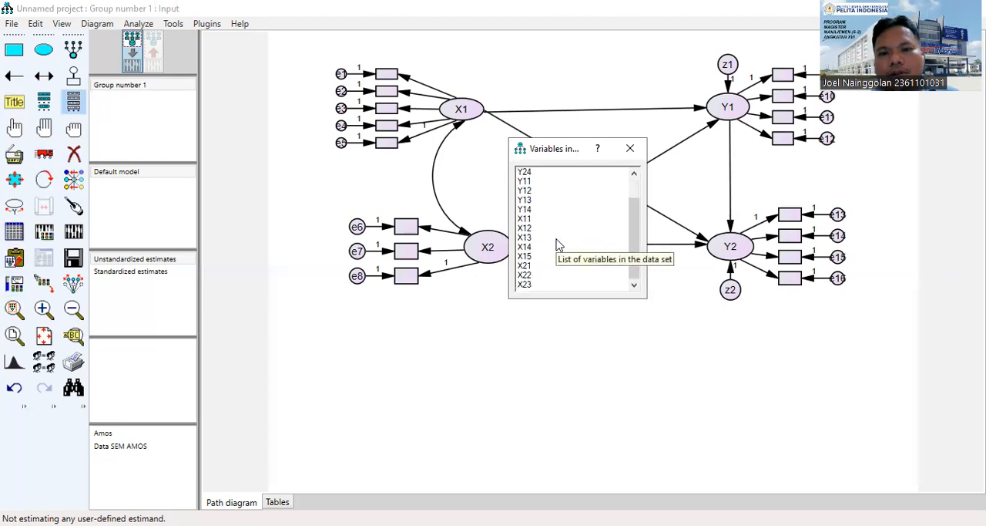
left_click(533, 221)
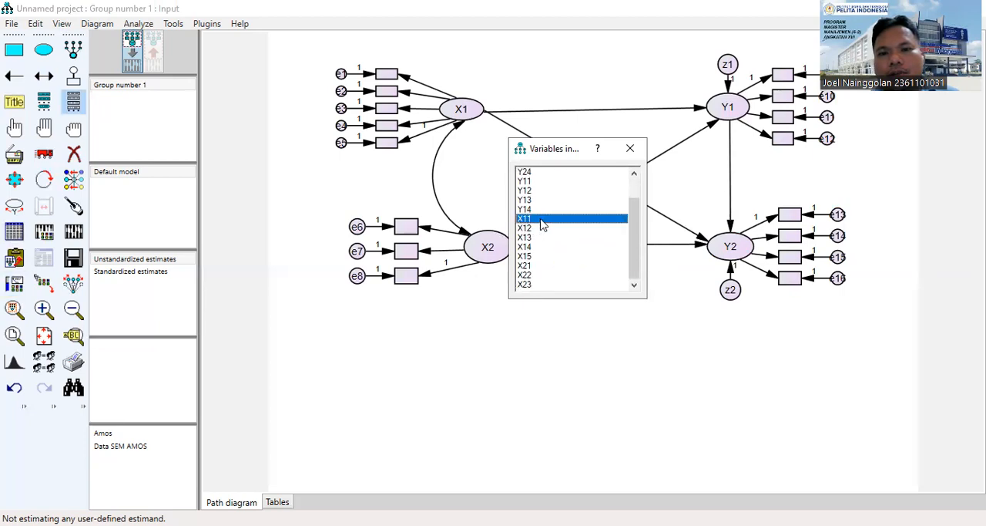
left_click_drag(537, 224, 387, 78)
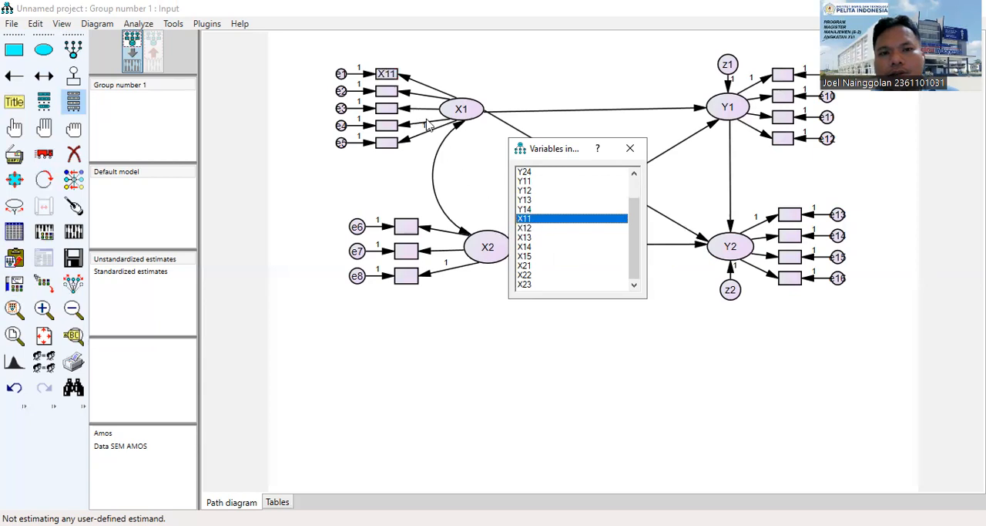
left_click_drag(524, 228, 395, 94)
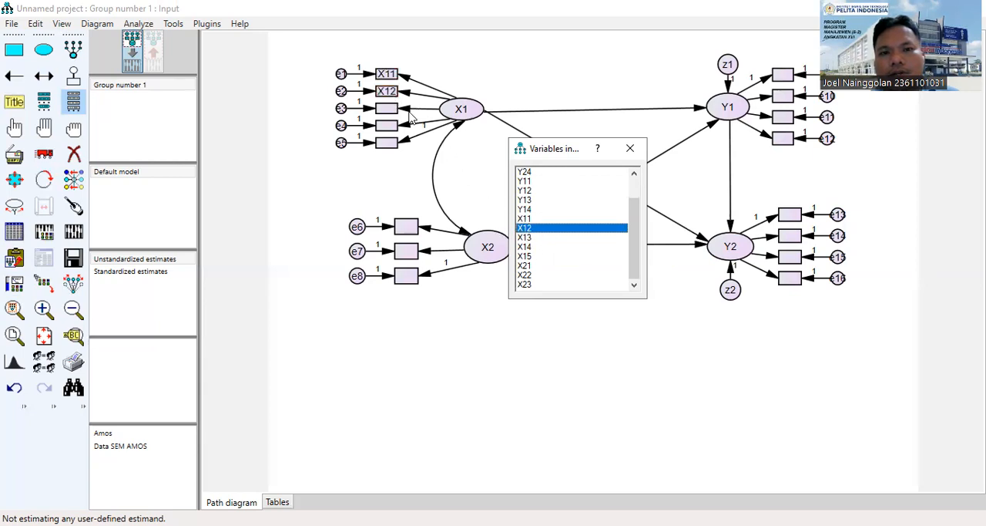
left_click_drag(524, 237, 388, 109)
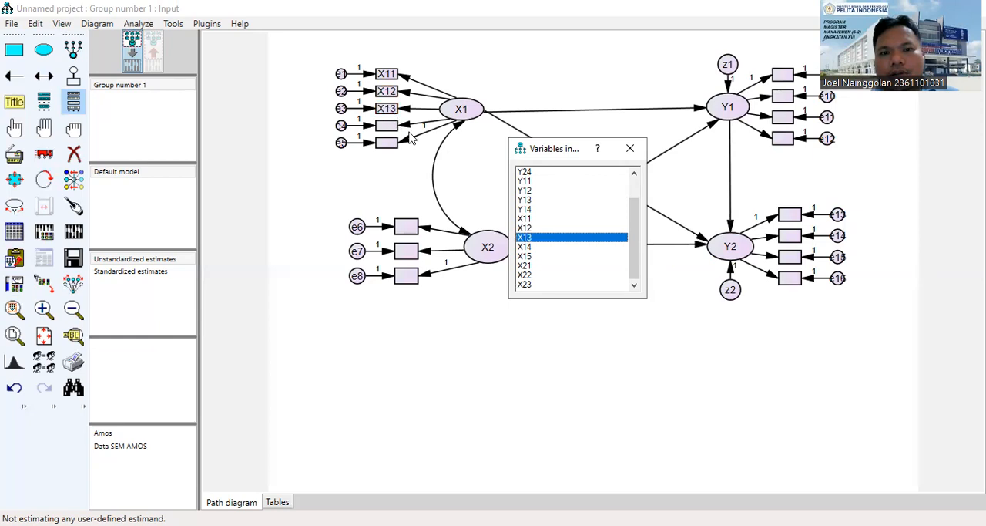
left_click_drag(526, 246, 388, 126)
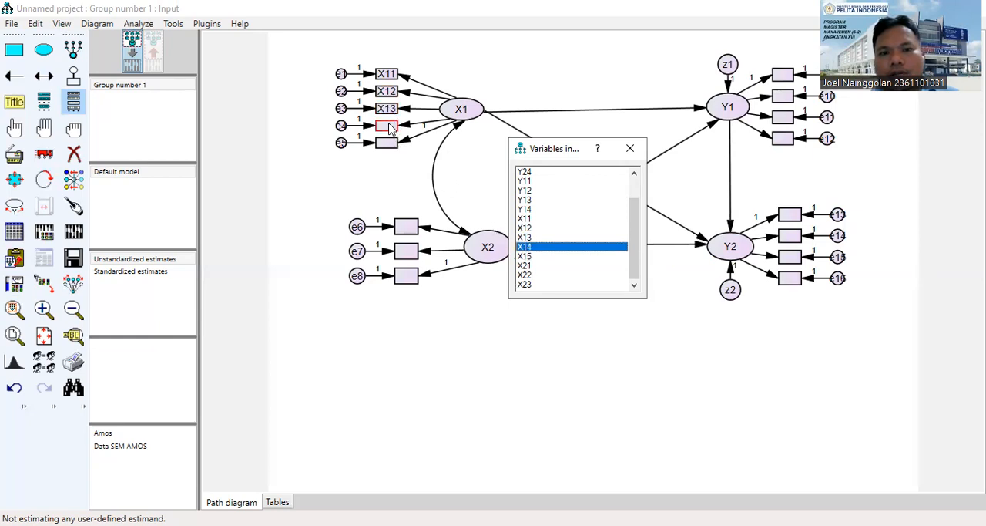
left_click_drag(528, 257, 443, 183)
left_click_drag(393, 149, 391, 146)
Assign the data set variables X21, X22 and X23 to the three indicators of X2, working downward.
left_click_drag(526, 267, 407, 227)
left_click_drag(525, 276, 407, 252)
left_click_drag(527, 288, 407, 276)
Assign the data set variables Y21, Y22, Y23 and Y24 to the four indicators of Y2, working downward.
left_click_drag(631, 244, 594, 176)
left_click_drag(527, 171, 788, 216)
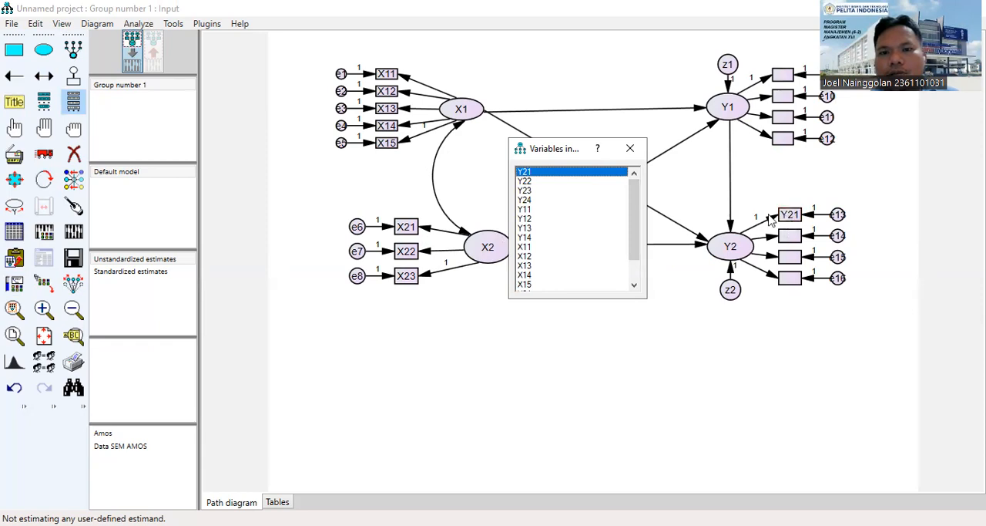
left_click_drag(531, 183, 787, 242)
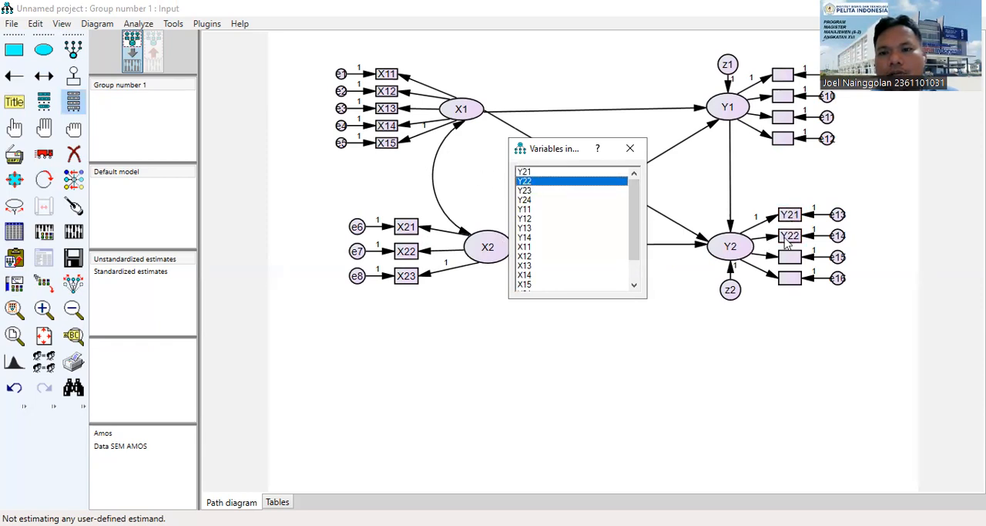
left_click_drag(527, 190, 794, 265)
left_click_drag(532, 200, 789, 280)
Assign the data set variables Y11, Y12, Y13 and Y14 to the four indicators of Y1, working downward, and close the variable list.
left_click_drag(527, 213, 786, 81)
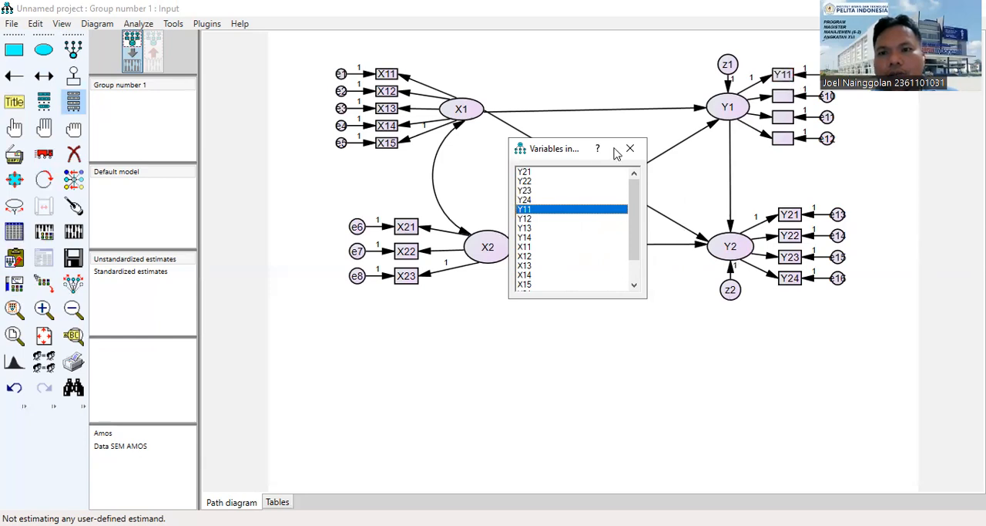
left_click_drag(527, 219, 784, 95)
left_click_drag(524, 228, 782, 116)
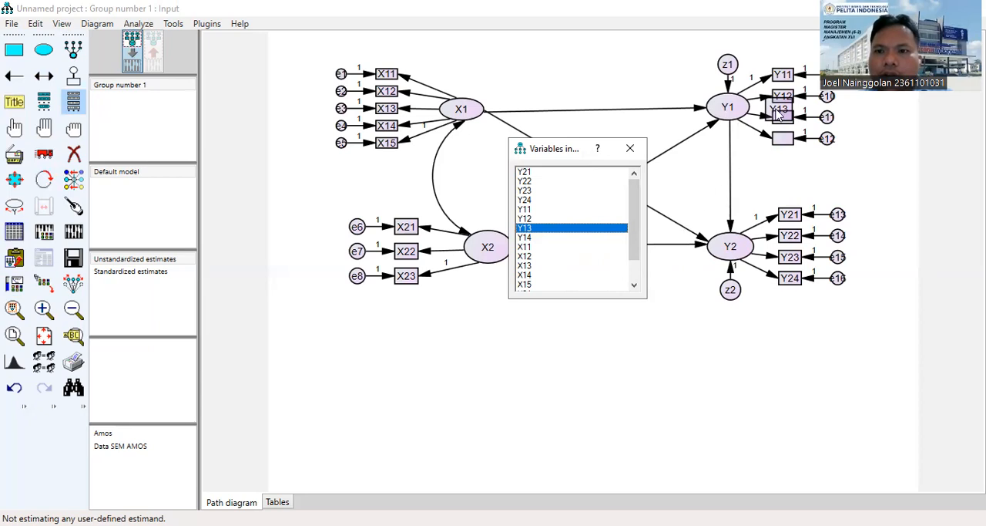
left_click(35, 23)
left_click(48, 42)
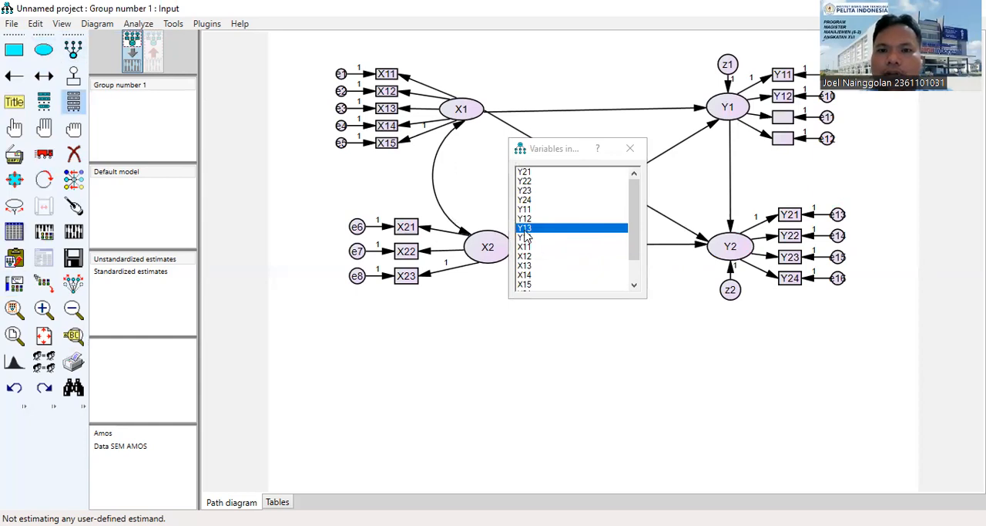
left_click_drag(526, 235, 781, 117)
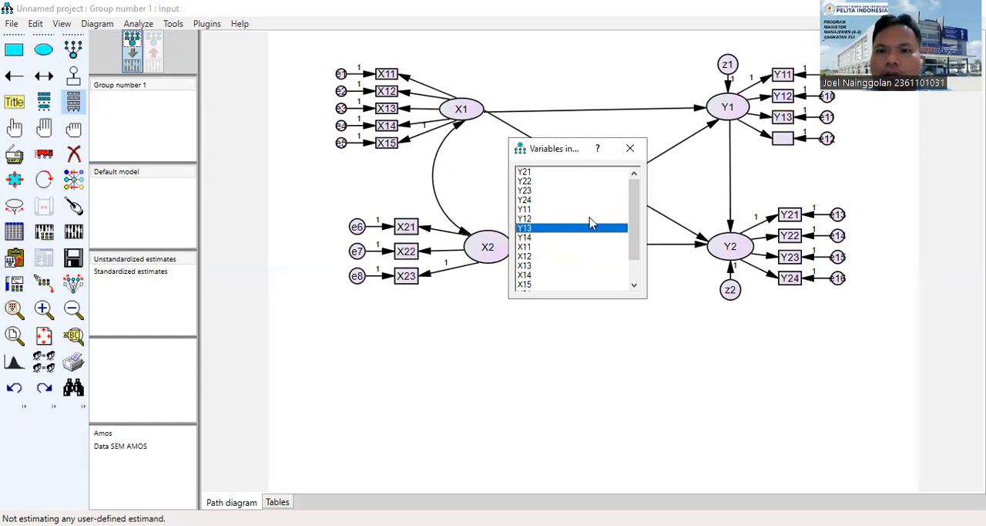
left_click_drag(528, 237, 783, 138)
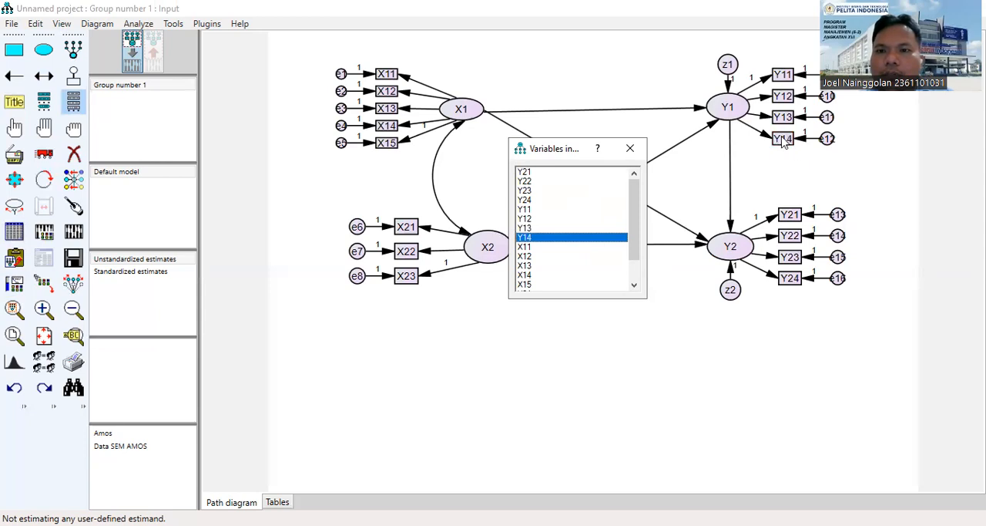
left_click(631, 150)
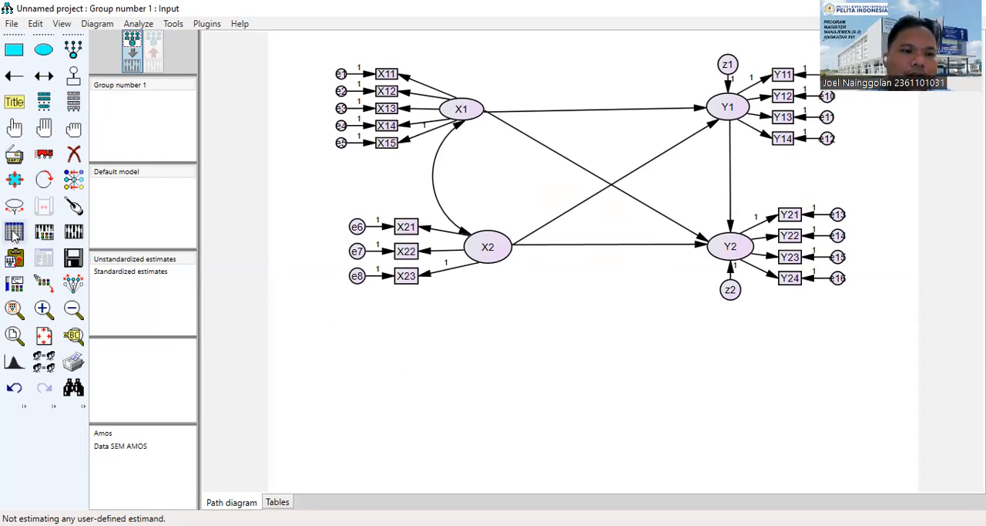
Add a figure caption containing the lines copied from the Goodness of fit Word document, from Chisquare=\cmin through RMSEA=\rmsea.
left_click(17, 103)
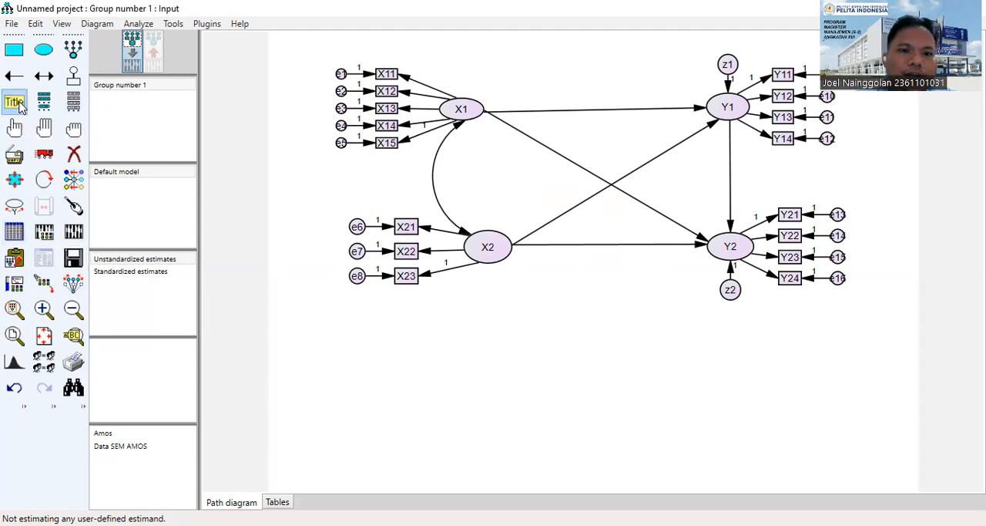
left_click(457, 324)
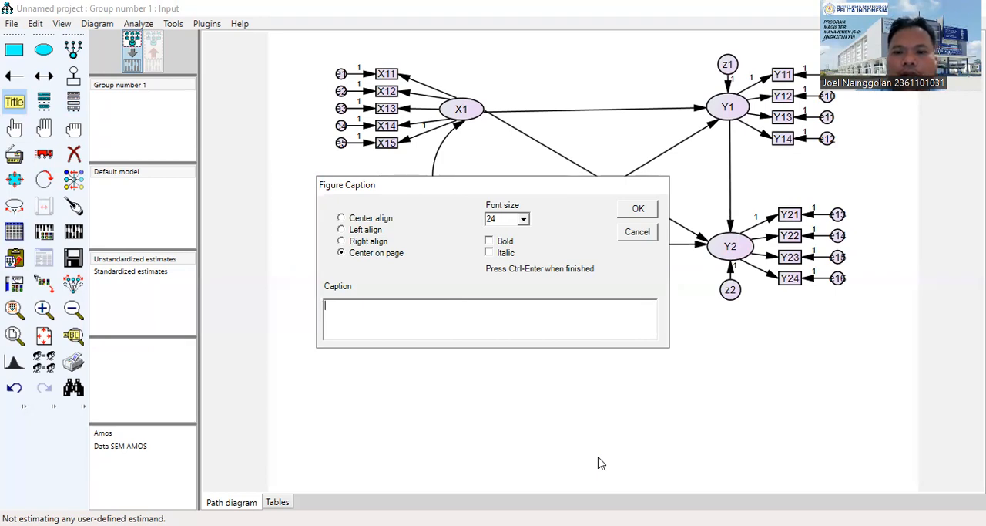
key("alt+Tab")
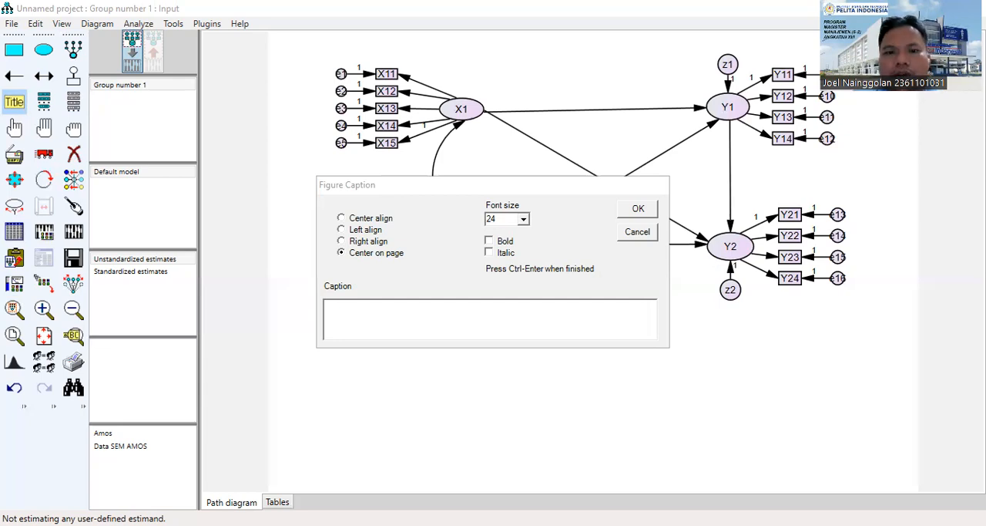
key("alt+Tab")
left_click_drag(249, 204, 352, 331)
key("ctrl+c")
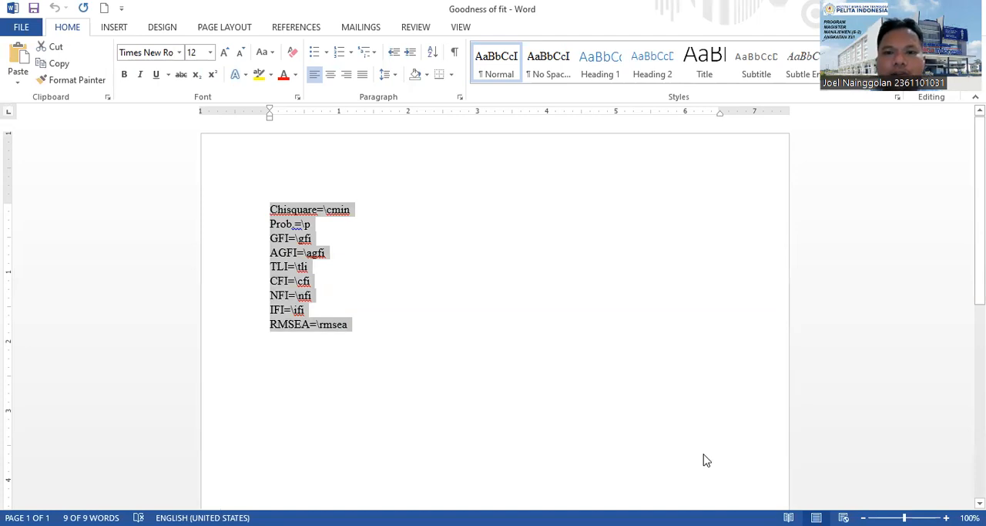
key("alt+Tab")
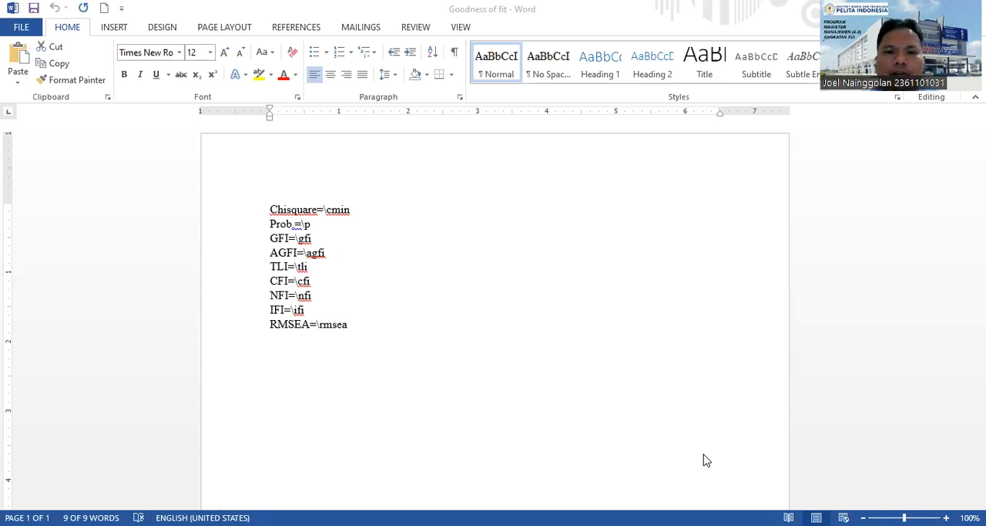
key("ctrl+v")
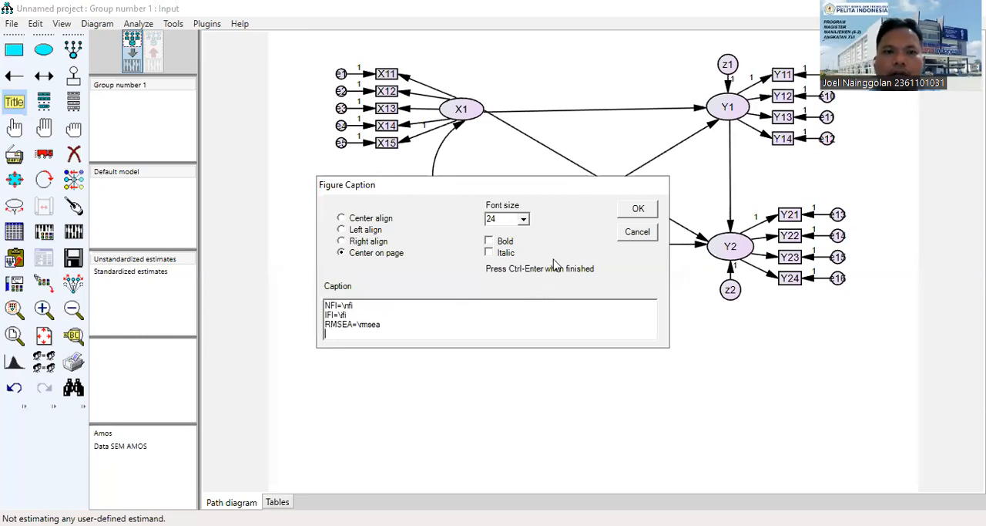
left_click(630, 213)
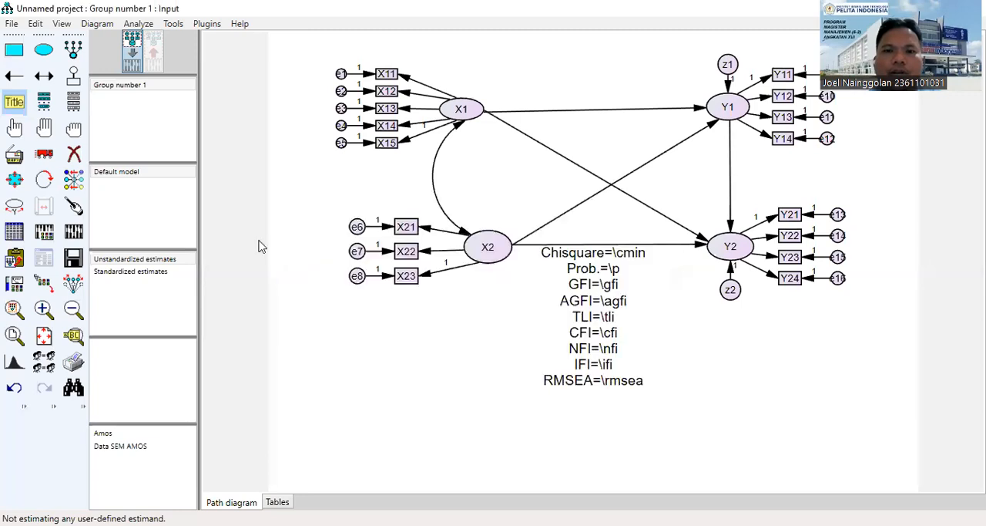
Try to right-align the goodness-of-fit caption.
left_click(582, 325)
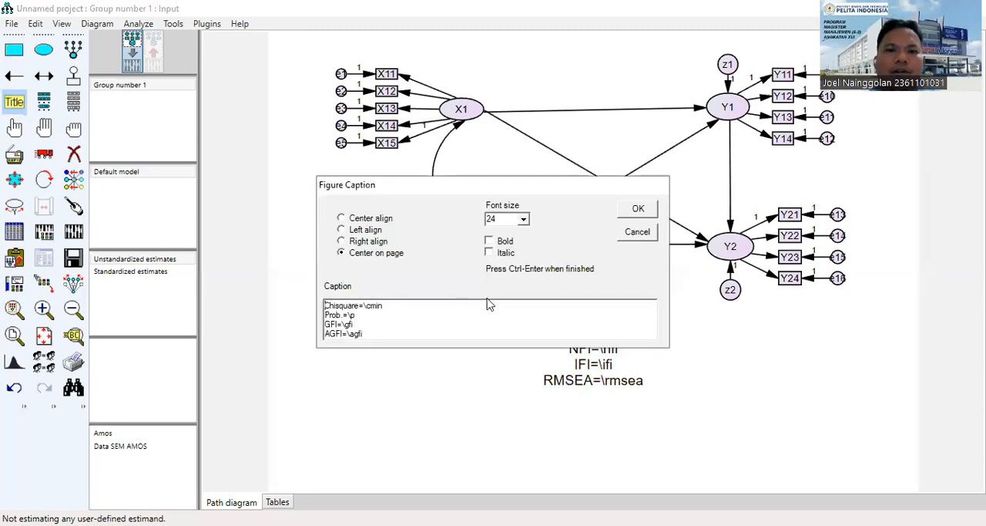
left_click(374, 242)
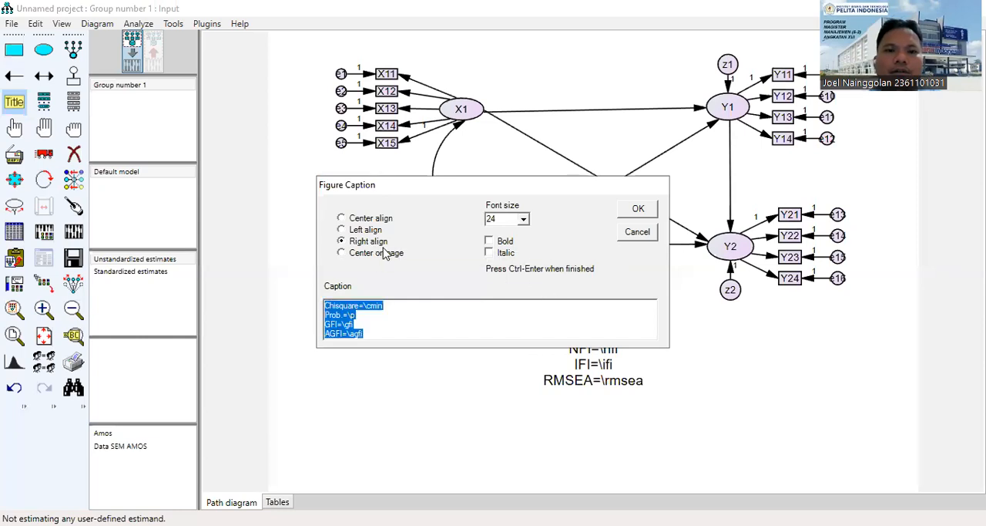
left_click(637, 209)
left_click(590, 331)
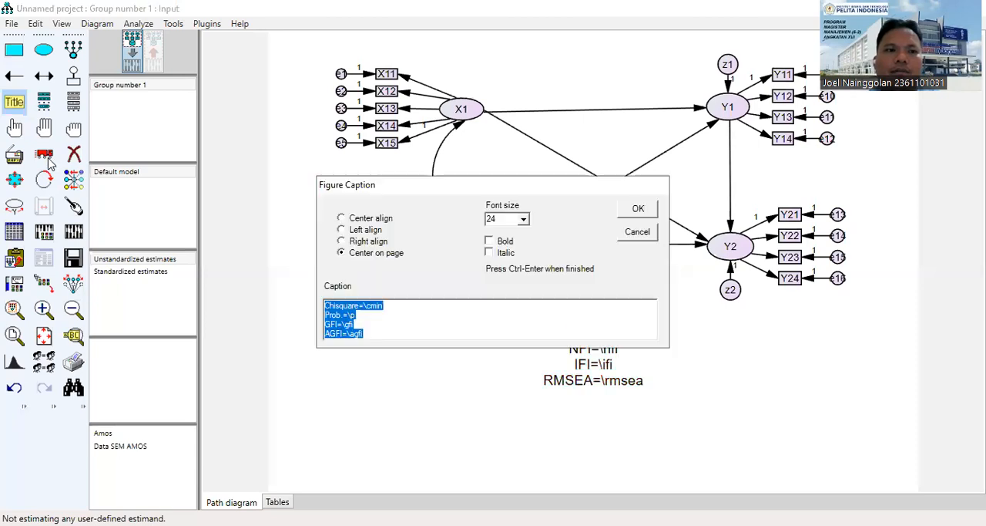
key("Delete")
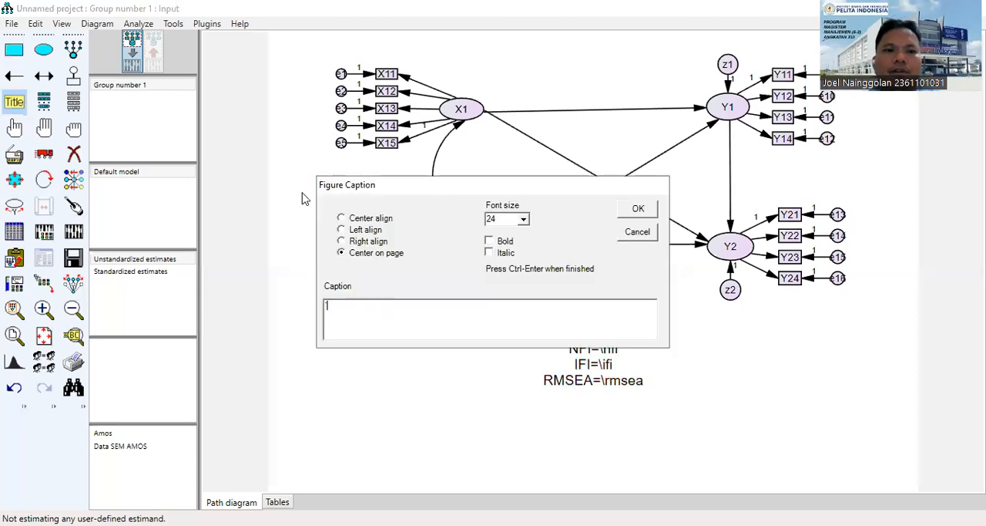
left_click(640, 210)
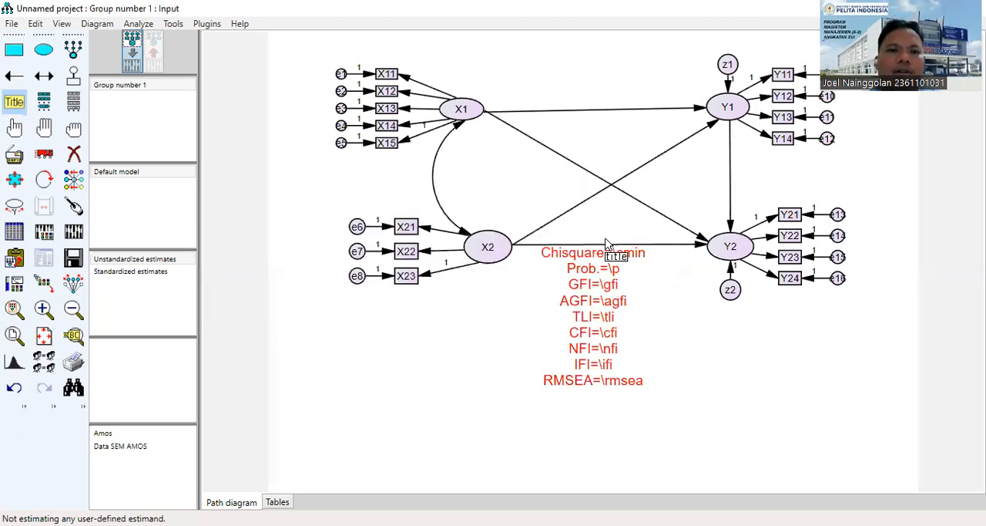
Move the goodness-of-fit caption down below the path diagram and set its alignment to Left align.
left_click(43, 153)
left_click_drag(583, 334, 499, 396)
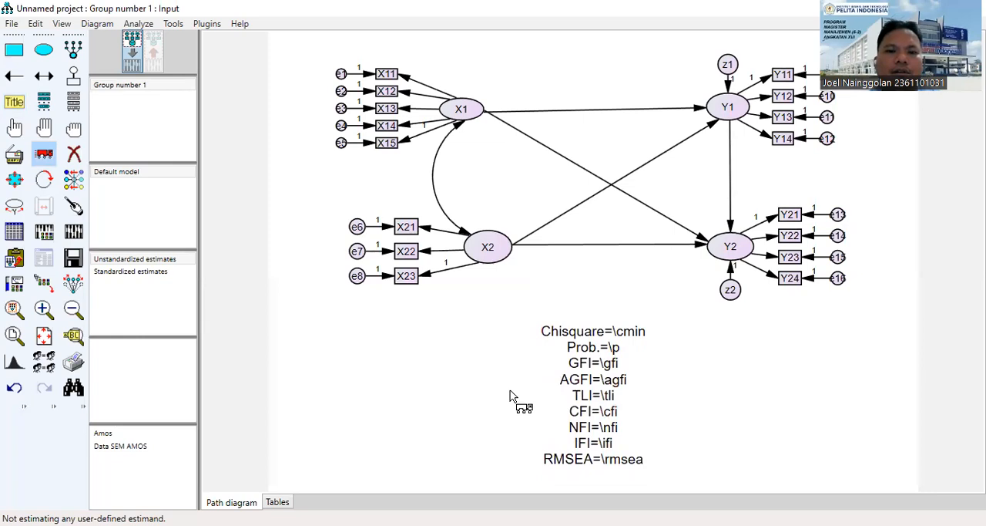
double_click(588, 389)
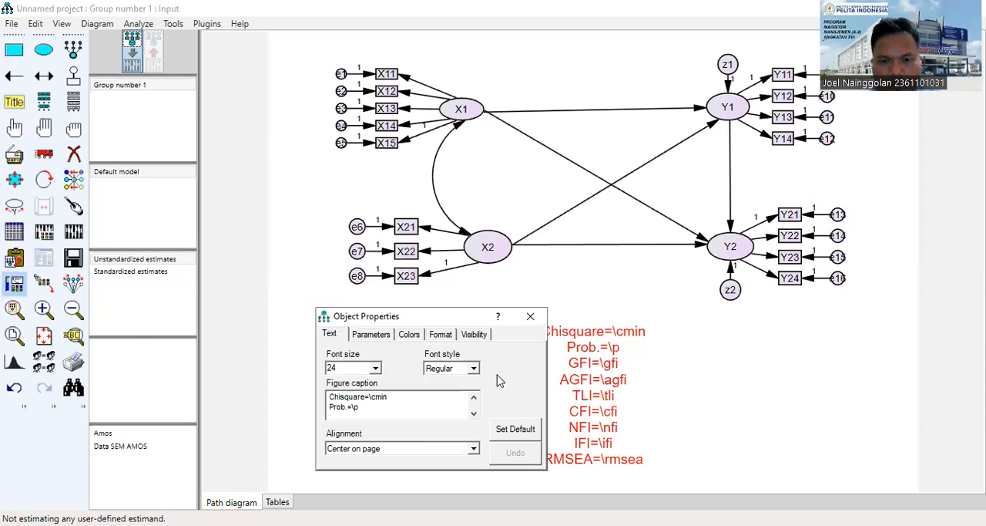
left_click(474, 450)
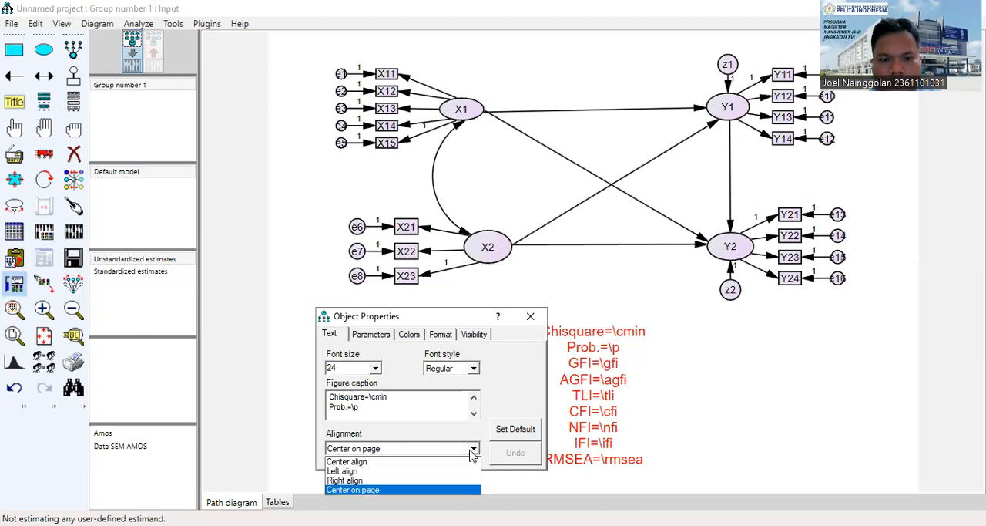
left_click(439, 471)
left_click(449, 449)
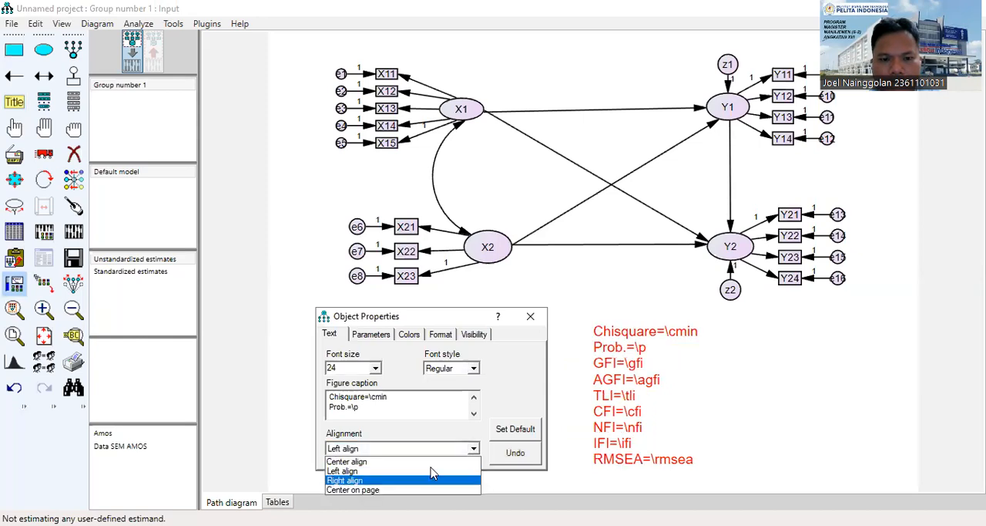
left_click(432, 479)
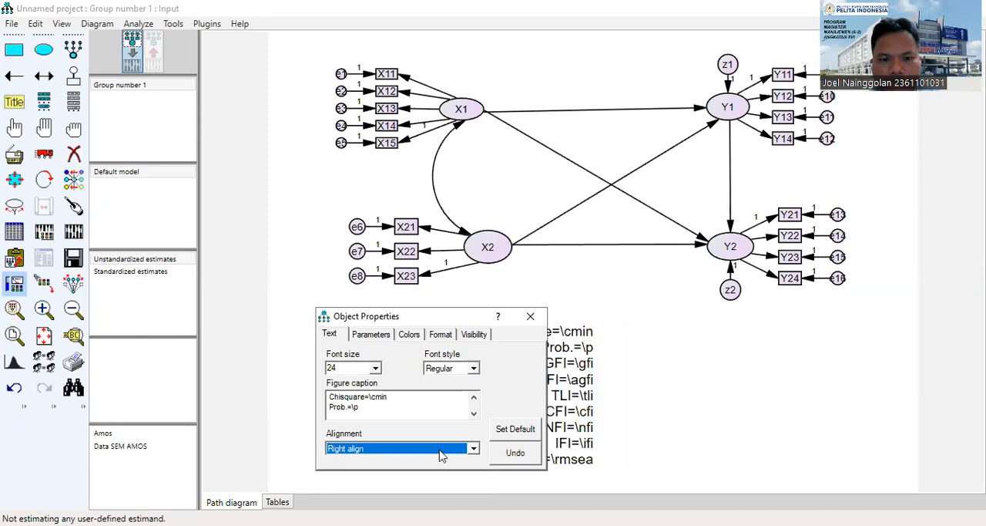
left_click(441, 454)
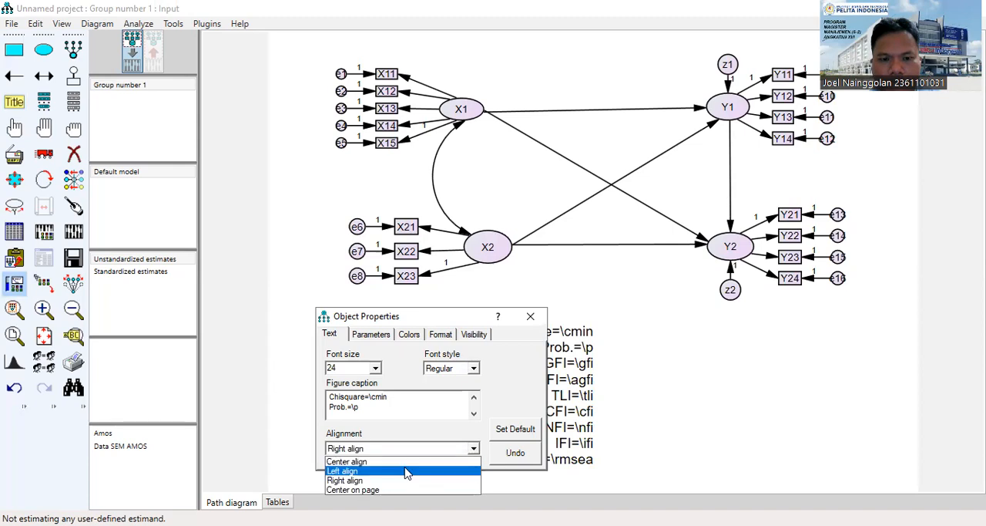
left_click(407, 471)
left_click(391, 336)
left_click(417, 337)
left_click(441, 333)
left_click(474, 334)
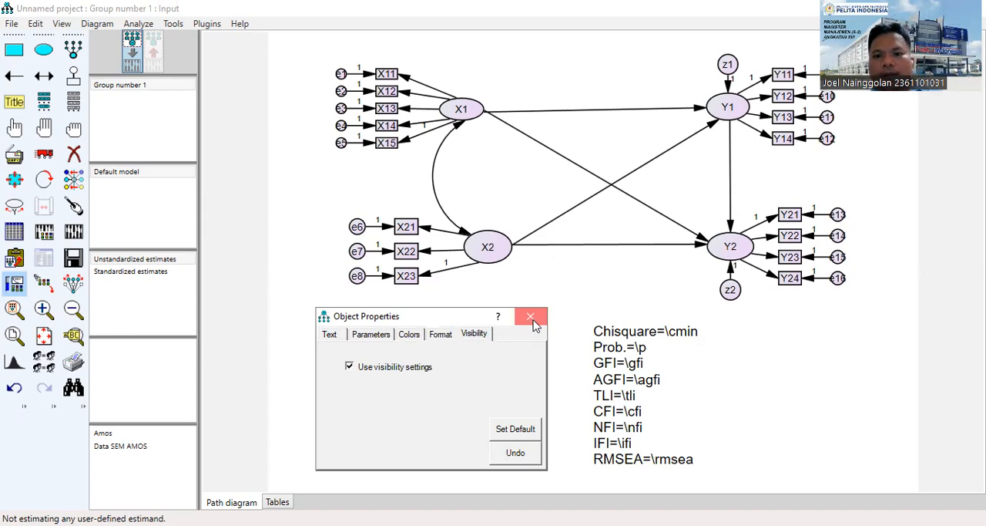
left_click(530, 317)
Select the goodness-of-fit caption and move it beneath the X2 indicators.
left_click(13, 128)
left_click(625, 390)
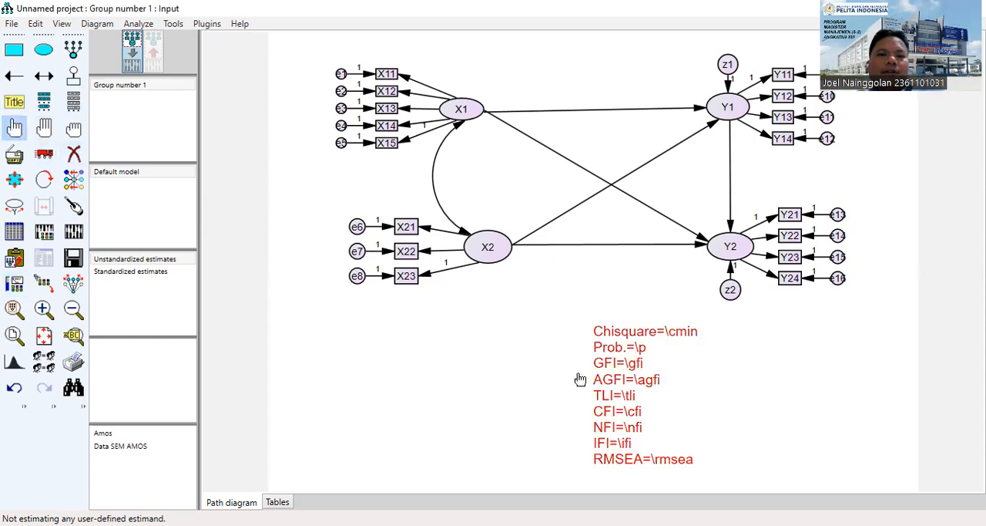
left_click(46, 158)
left_click_drag(616, 390, 351, 381)
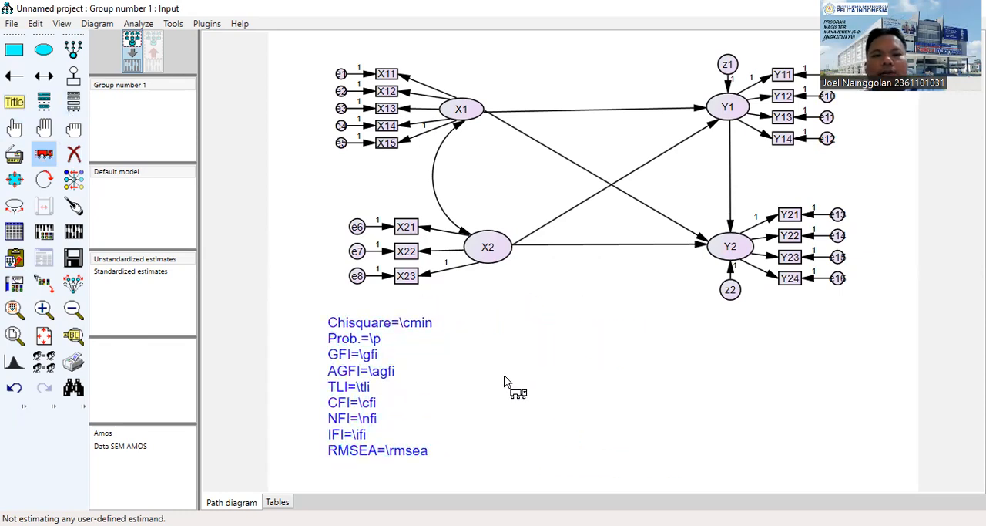
left_click(44, 157)
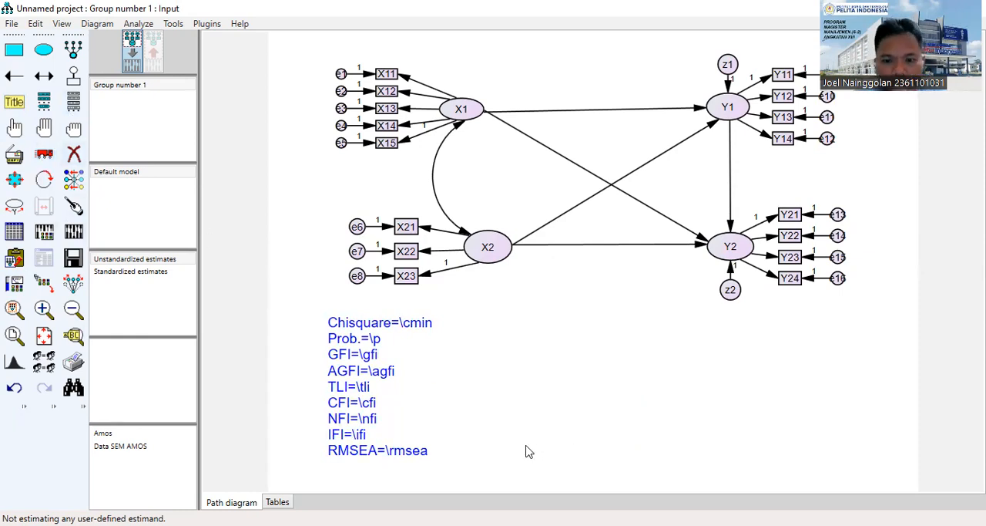
left_click(44, 156)
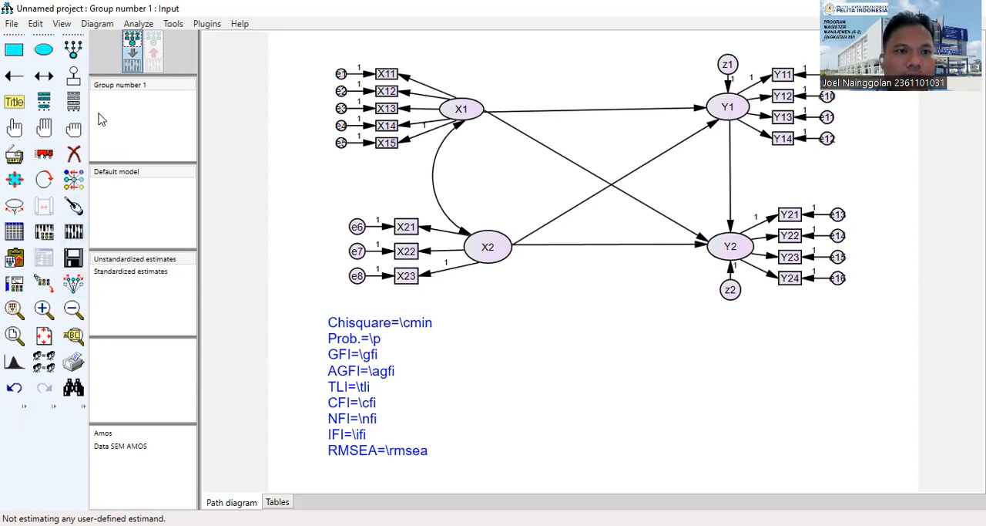
In the analysis properties, enable output of standardized estimates, squared multiple correlations, sample moments, implied moments, all implied moments, residual moments and modification indices.
left_click(62, 24)
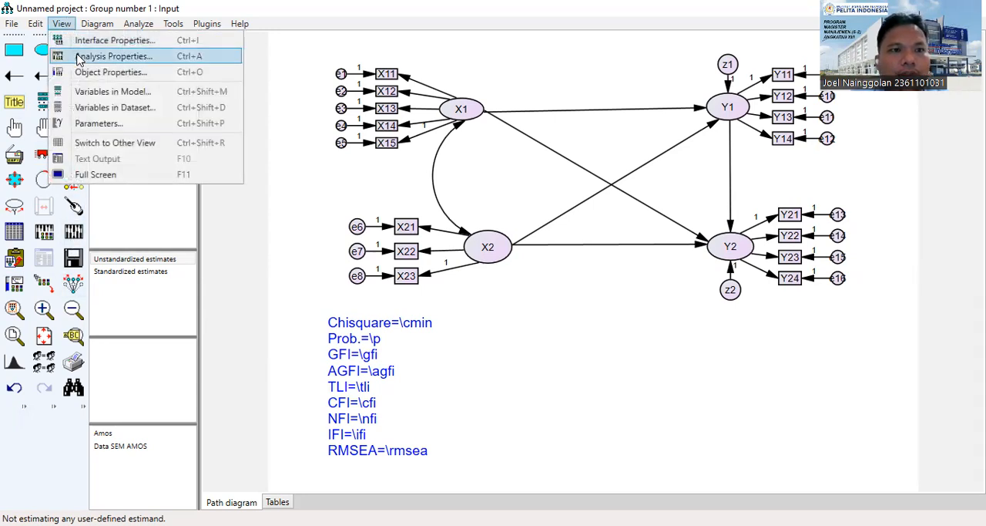
left_click(80, 57)
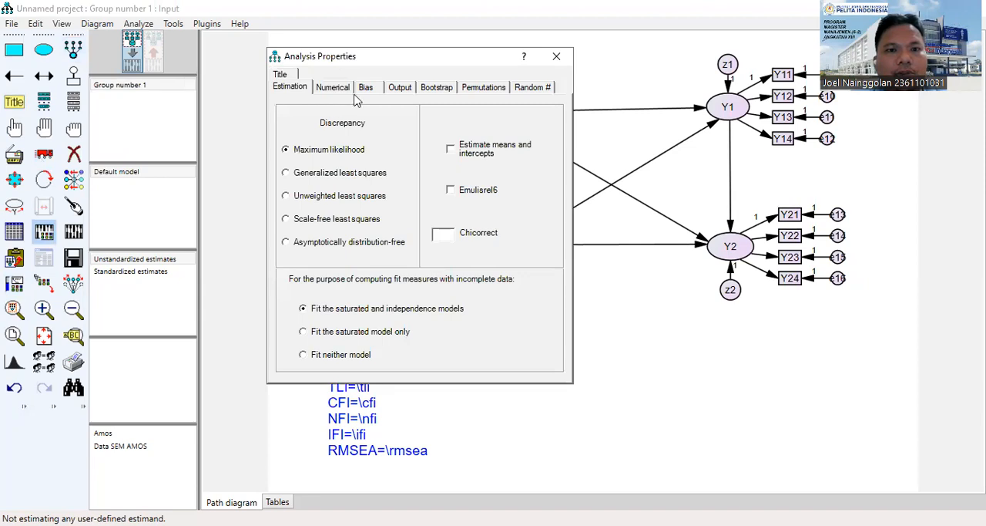
left_click(400, 88)
left_click(344, 159)
left_click(347, 188)
left_click(344, 217)
left_click(339, 245)
left_click(339, 275)
left_click(338, 303)
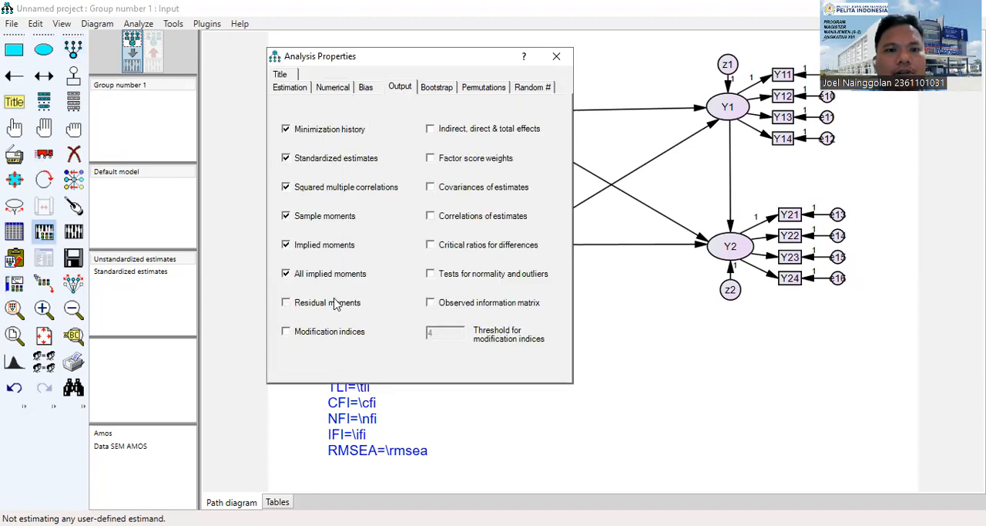
left_click(331, 338)
Enable output of observed information matrix, normality and outlier tests, critical ratios for differences, correlations and covariances of estimates, factor score weights, and indirect, direct & total effects.
left_click(438, 307)
left_click(448, 270)
left_click(449, 243)
left_click(448, 217)
left_click(451, 185)
left_click(453, 159)
left_click(455, 131)
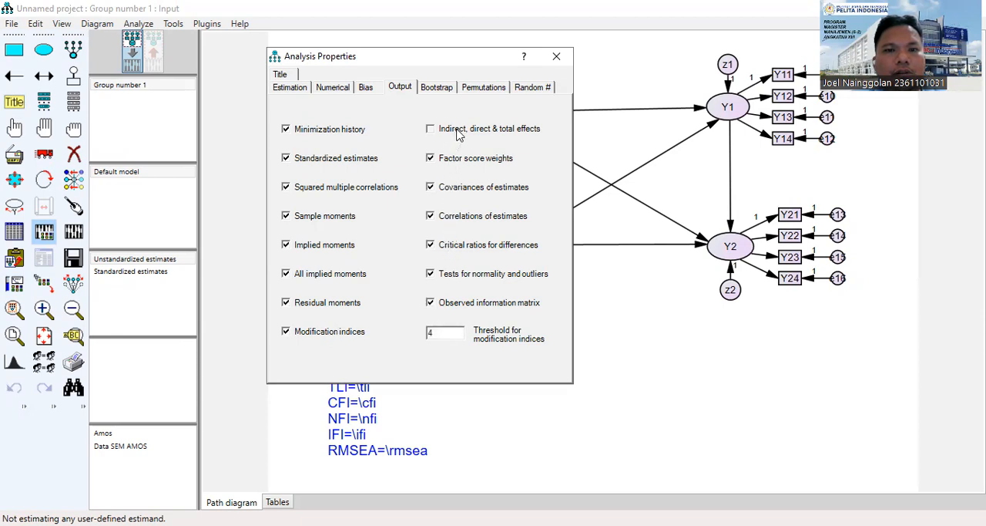
Review the estimation, numerical, bootstrap, random number and output settings in the analysis properties, and close the dialog.
left_click(288, 88)
left_click(337, 90)
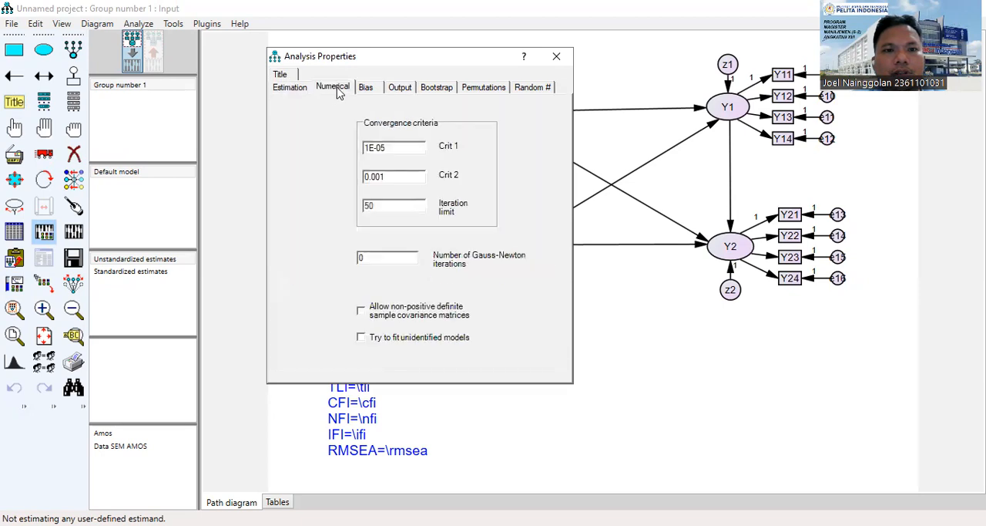
left_click(393, 90)
left_click(429, 89)
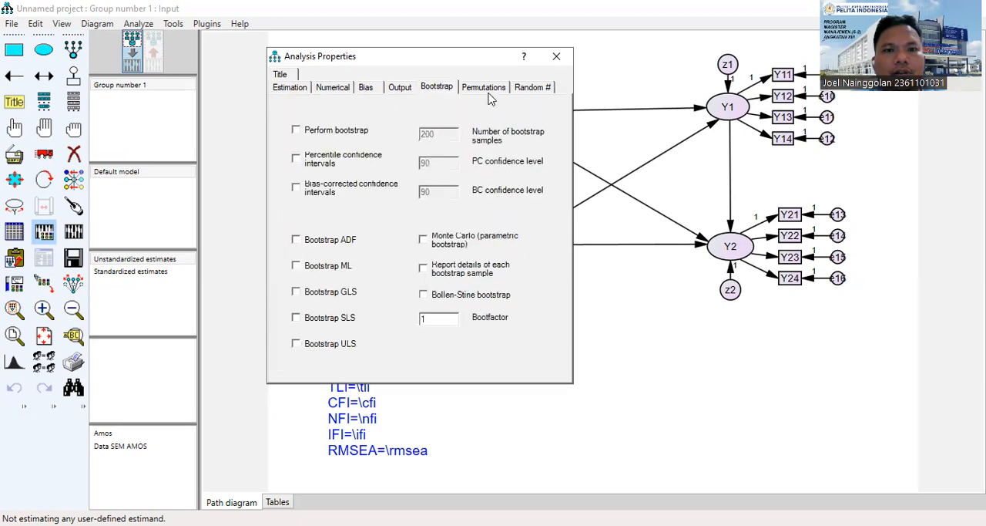
left_click(527, 89)
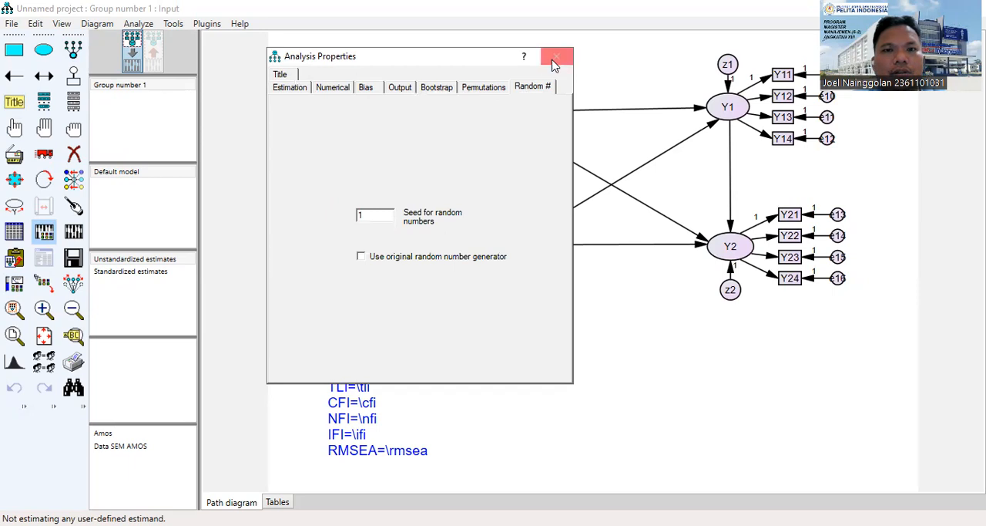
left_click(401, 90)
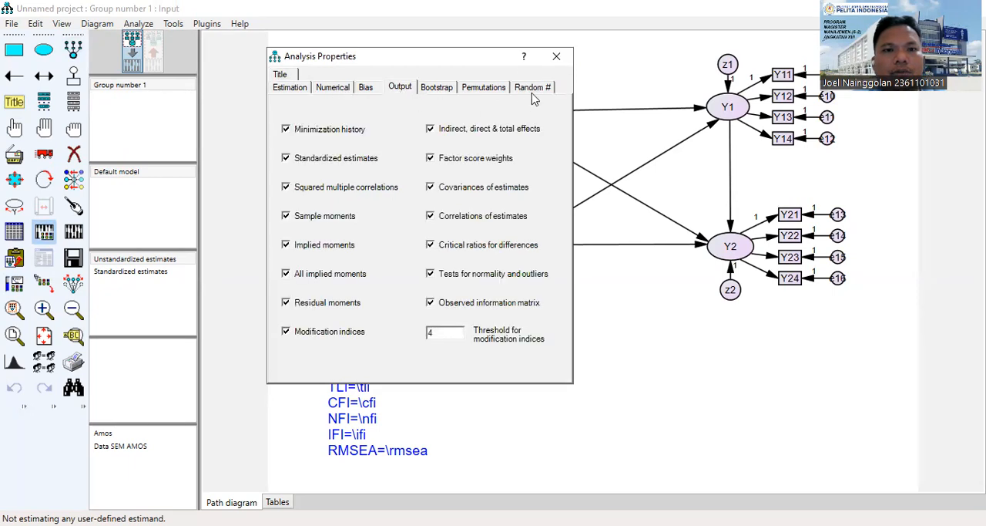
left_click(558, 57)
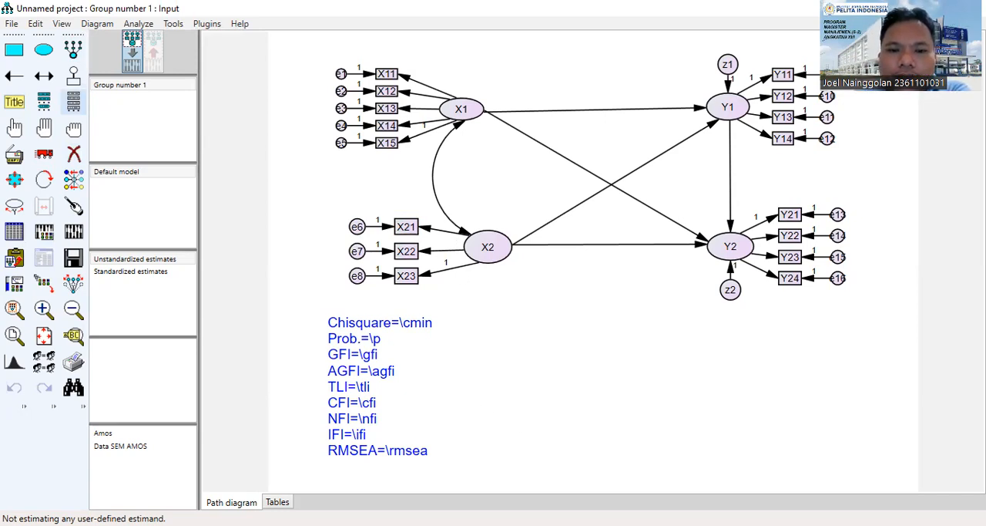
Reopen the analysis properties to recheck the selected output options, and close them.
left_click(73, 101)
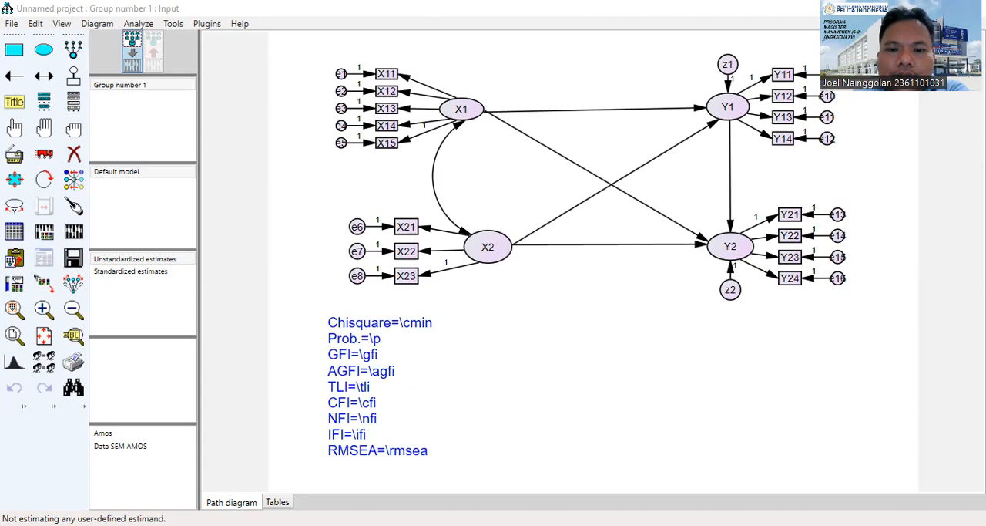
left_click(301, 271)
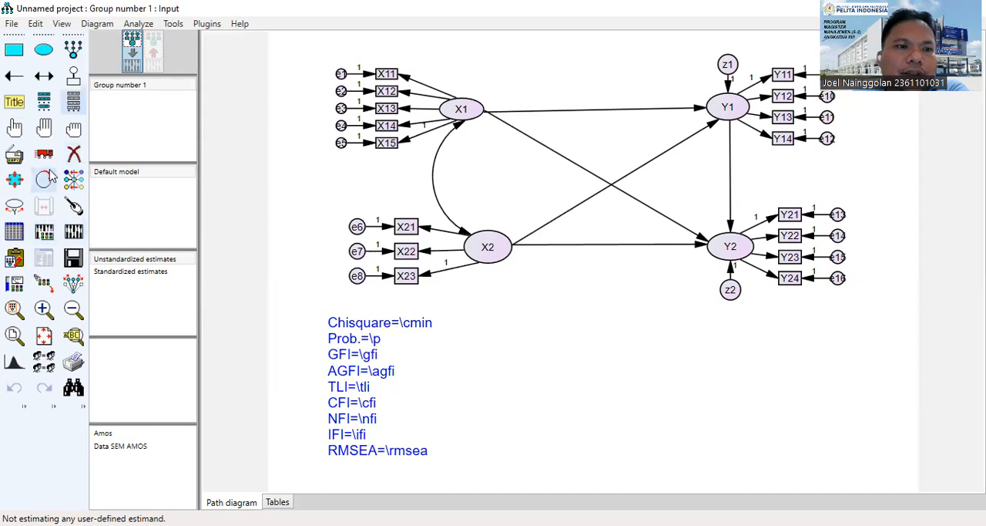
left_click(43, 232)
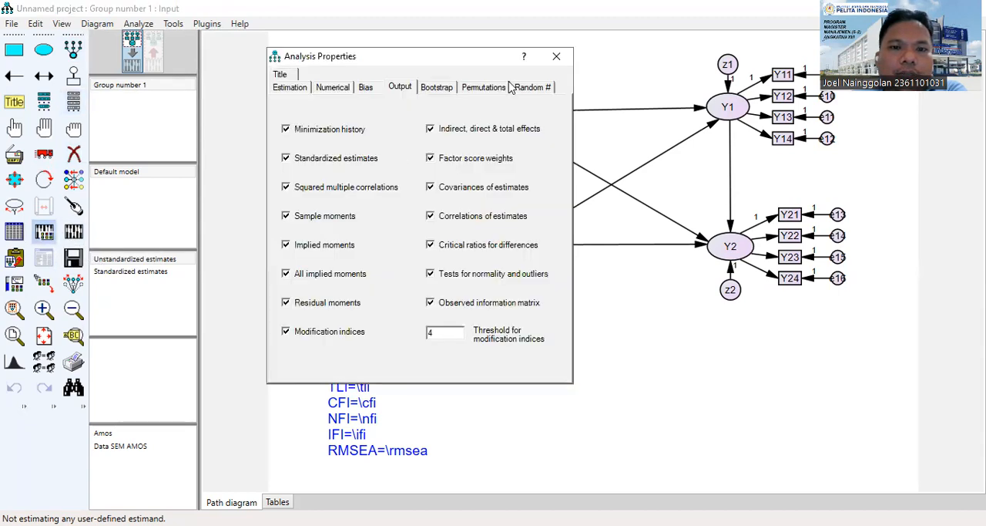
left_click(560, 55)
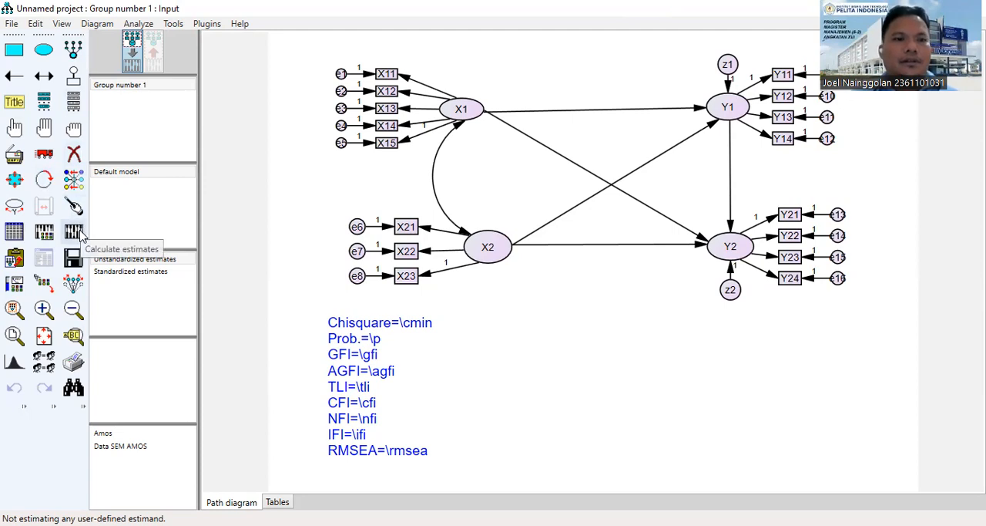
Save the path diagram as Data SEM AMOS in the UAS Statistik folder, as an input file (*.amw).
left_click(12, 24)
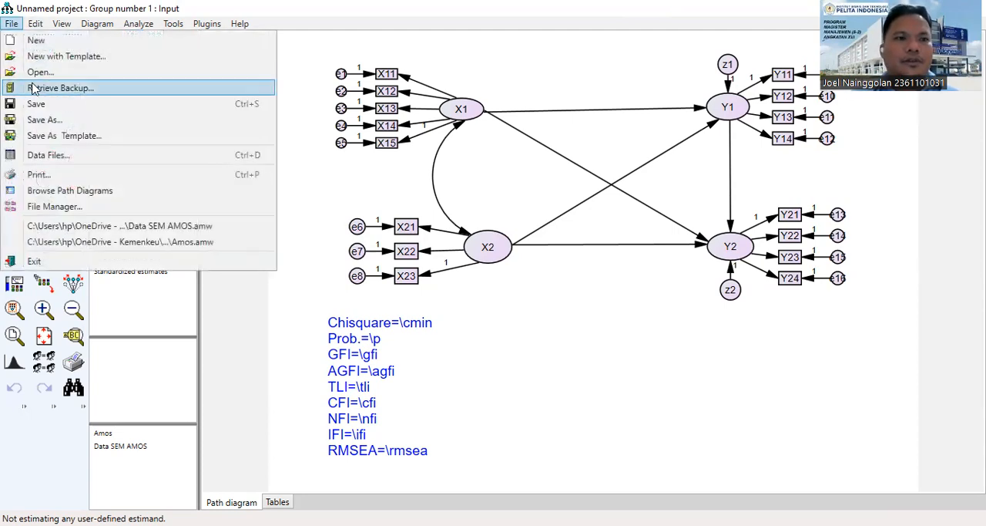
left_click(47, 120)
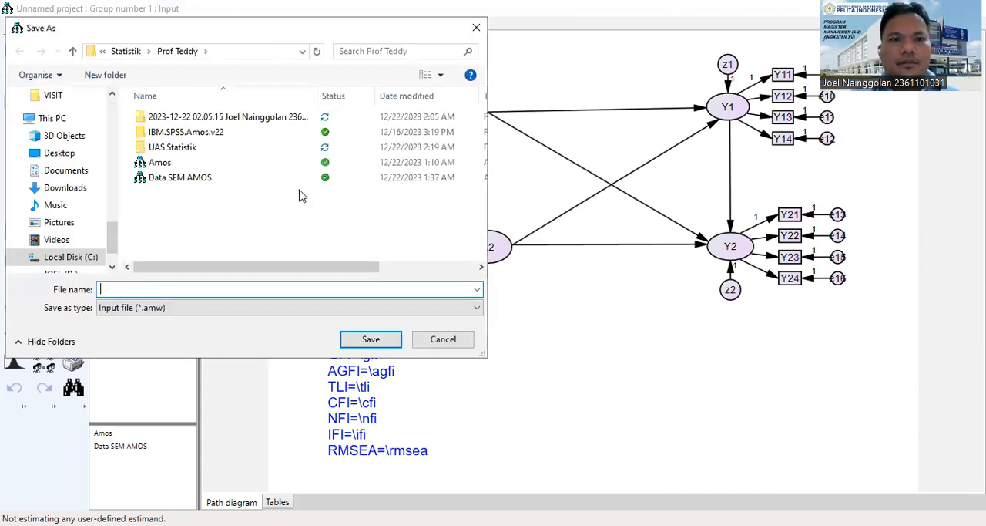
double_click(189, 154)
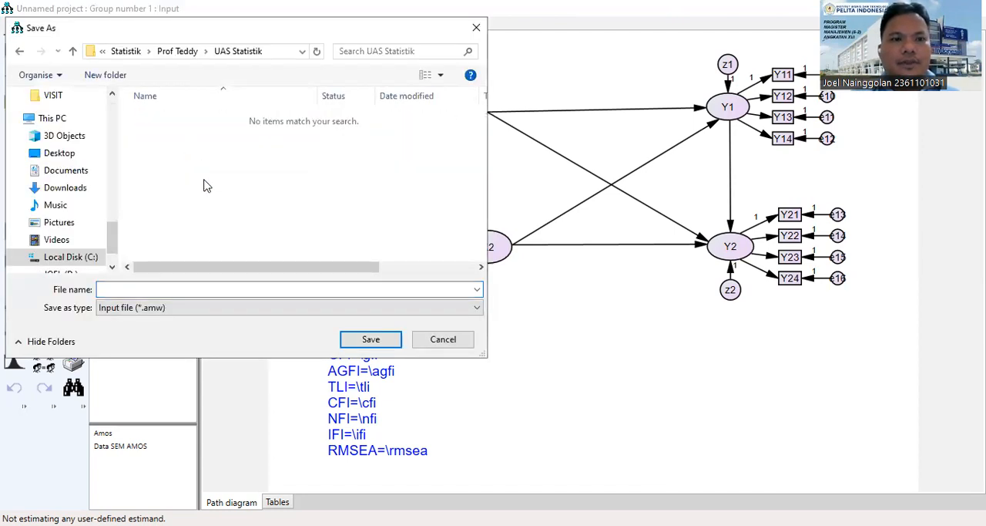
left_click(228, 292)
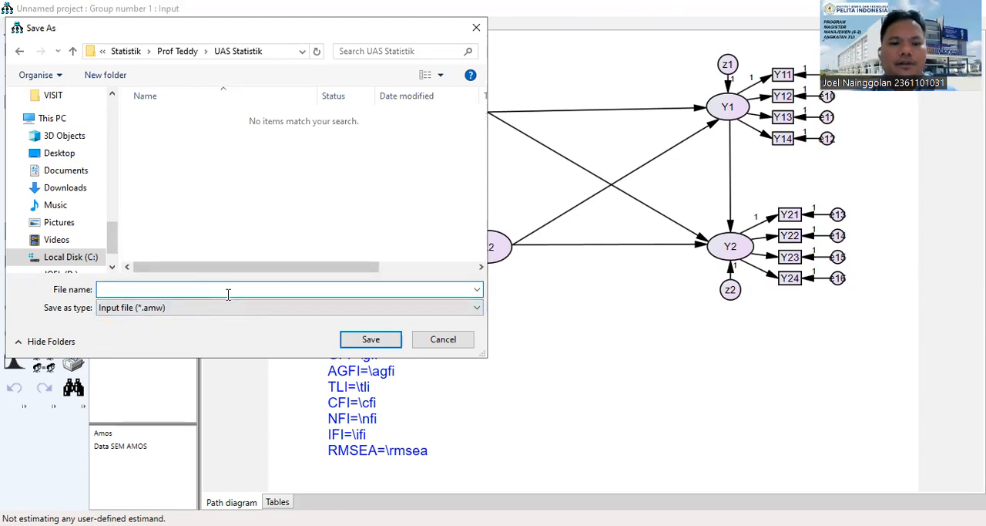
type("Data Am")
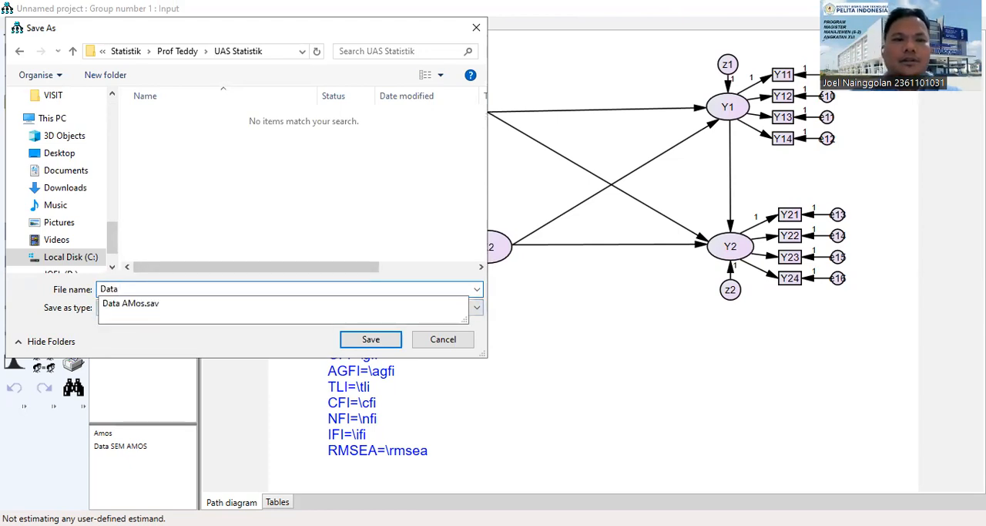
key("BackSpace")
key("BackSpace")
type("SEM AMOs")
key("BackSpace")
type("S")
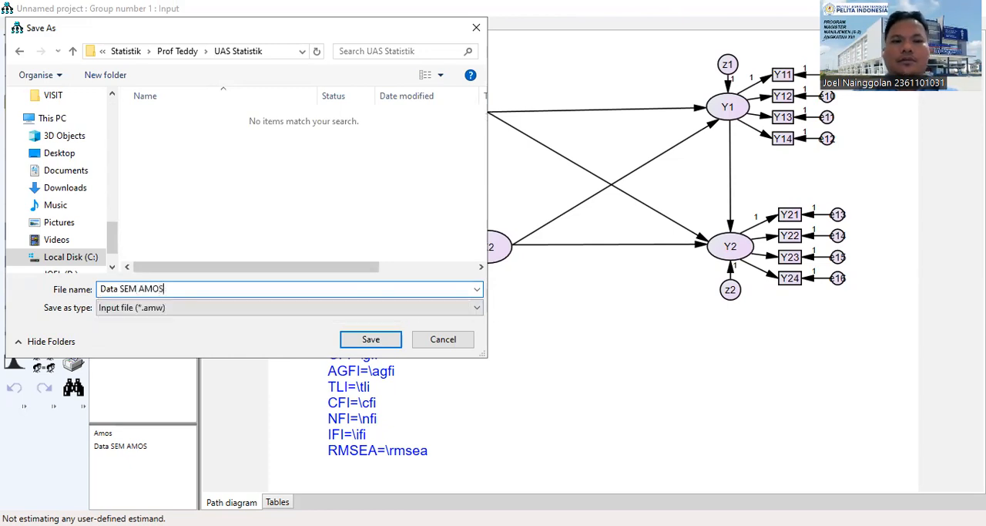
left_click(382, 343)
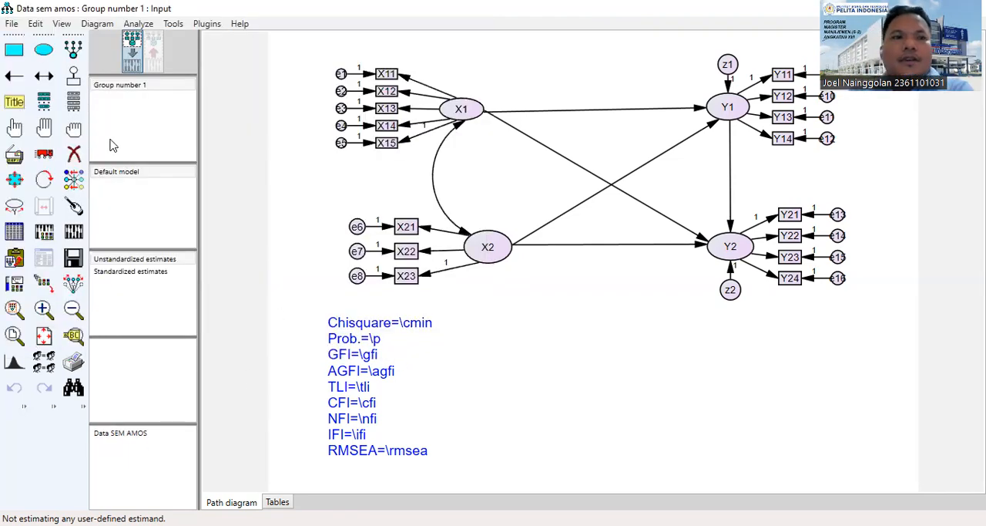
Calculate the model estimates and display the output path diagram with the unstandardized estimates and fit indices.
left_click(74, 233)
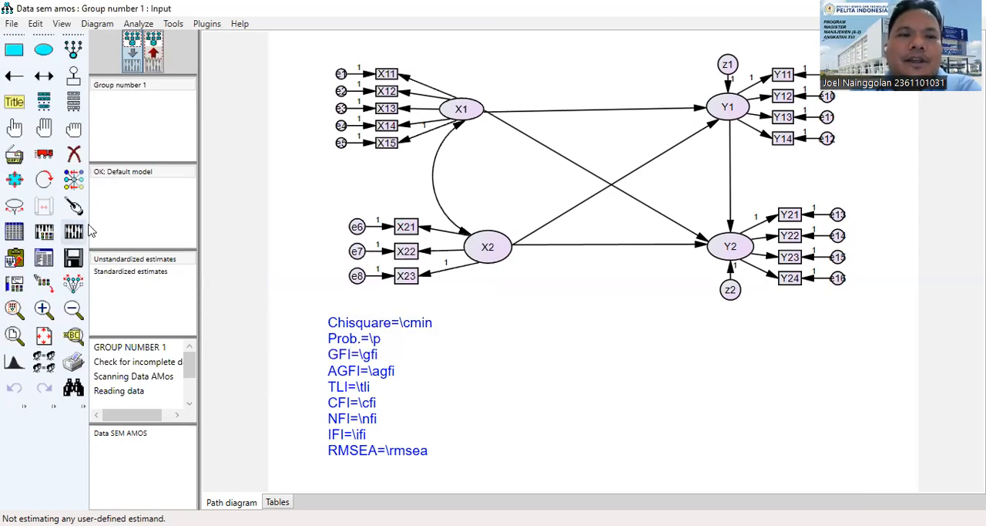
left_click(154, 54)
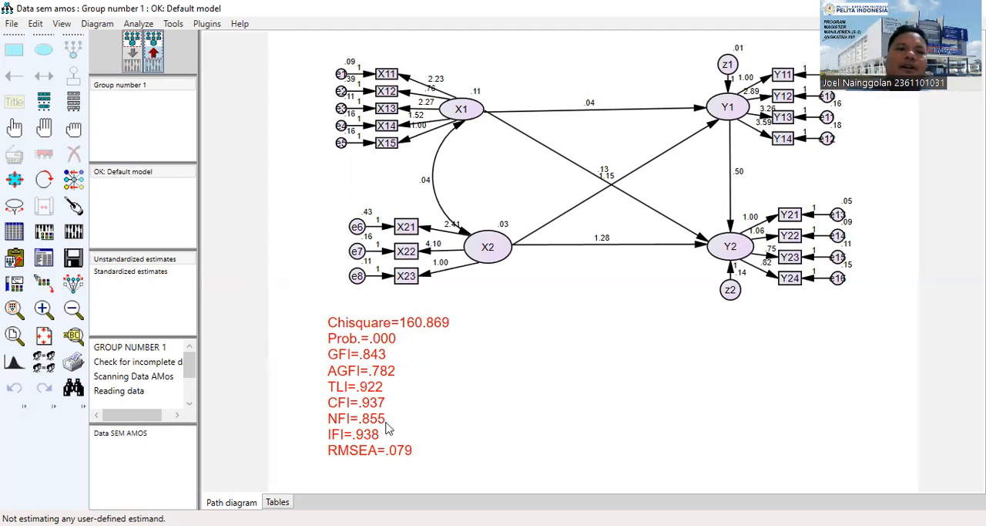
left_click(339, 411)
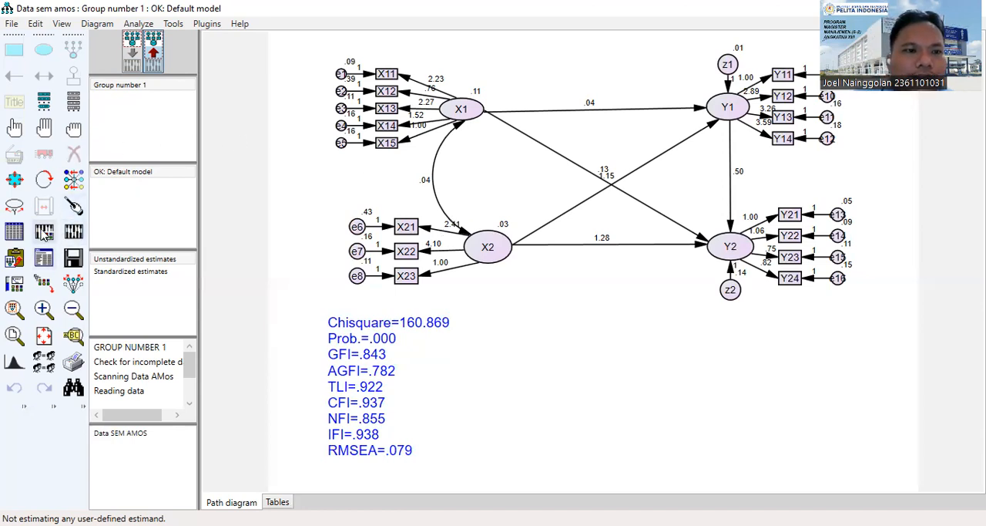
Examine the Notes for Model in the text output for degrees of freedom, chi-square and probability level, and close the output.
left_click(43, 257)
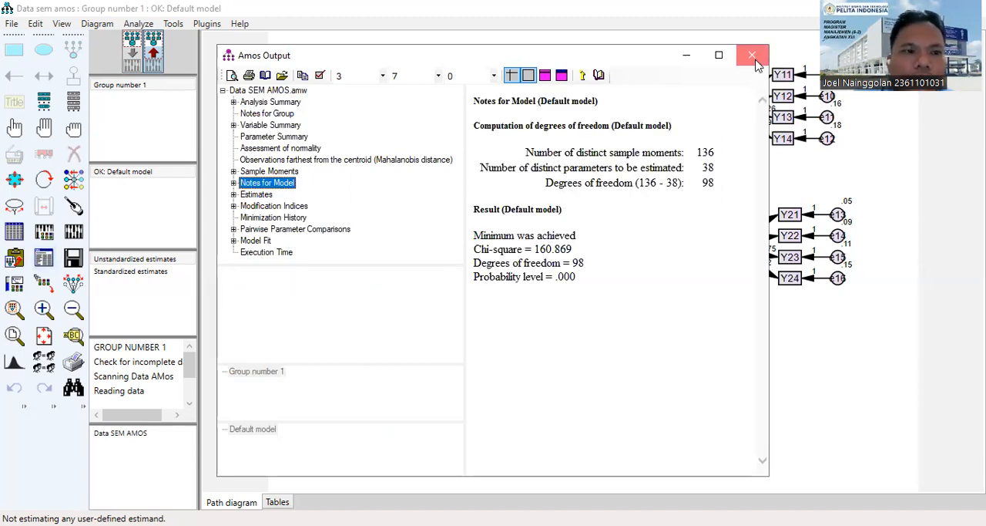
left_click(44, 262)
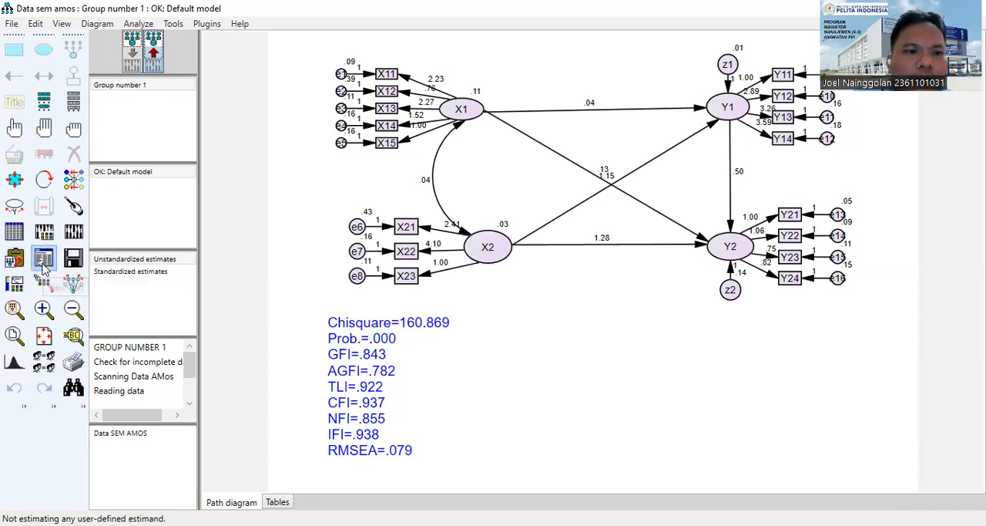
left_click(45, 265)
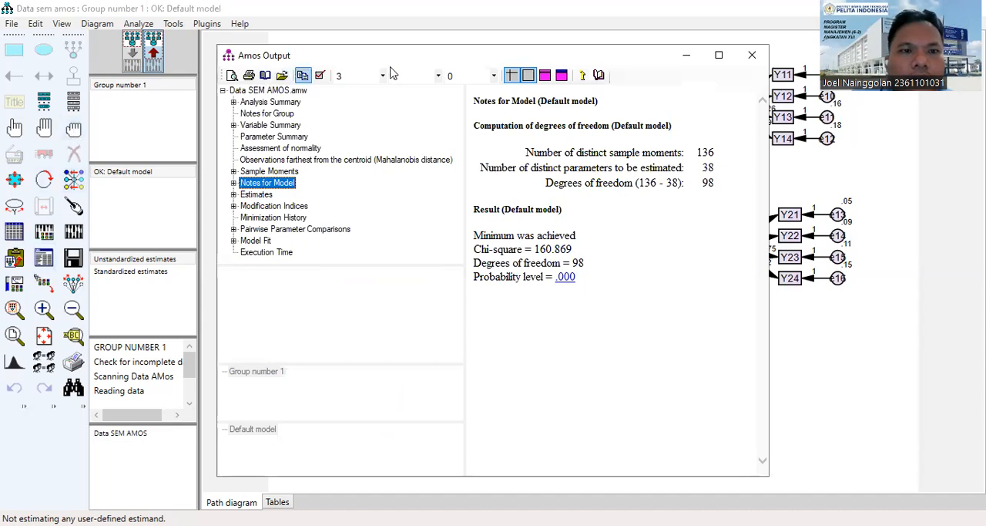
left_click(754, 57)
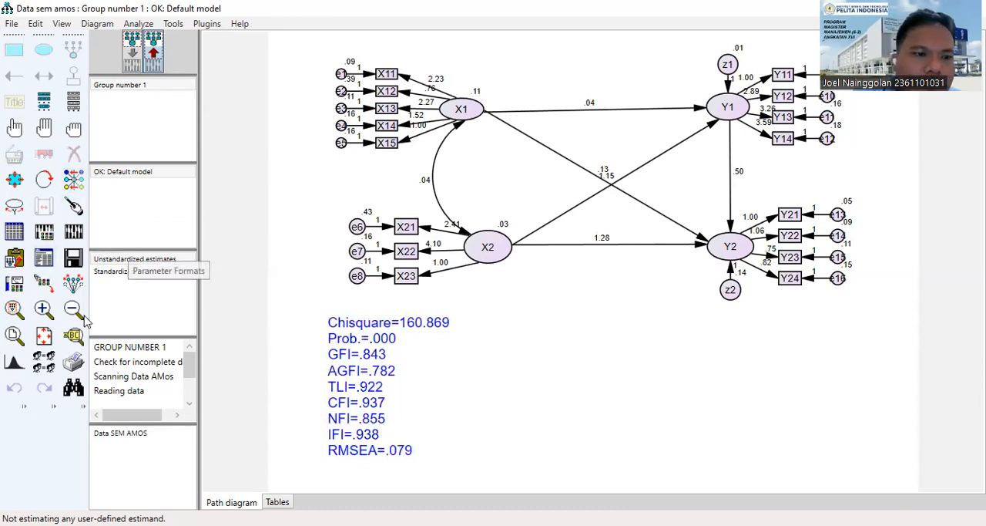
Save the current path diagram.
left_click(73, 260)
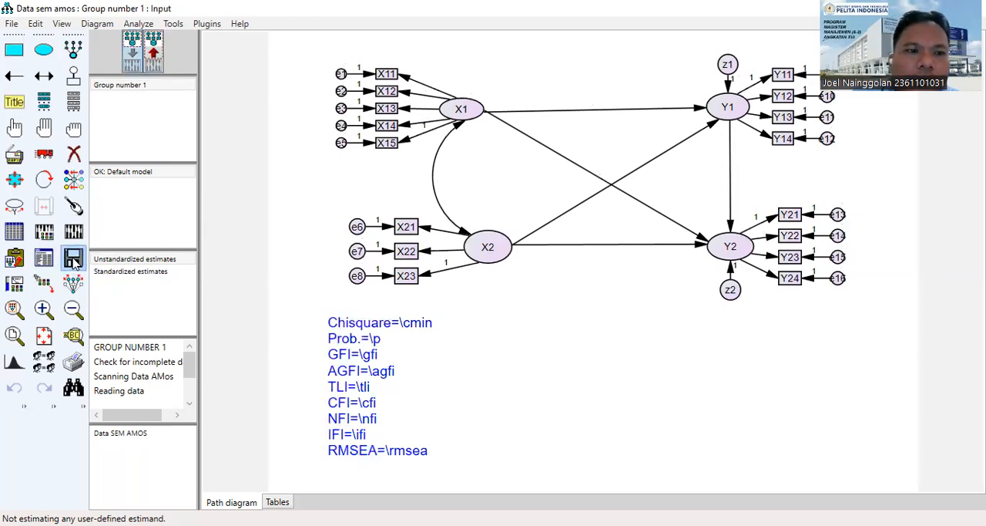
left_click(12, 23)
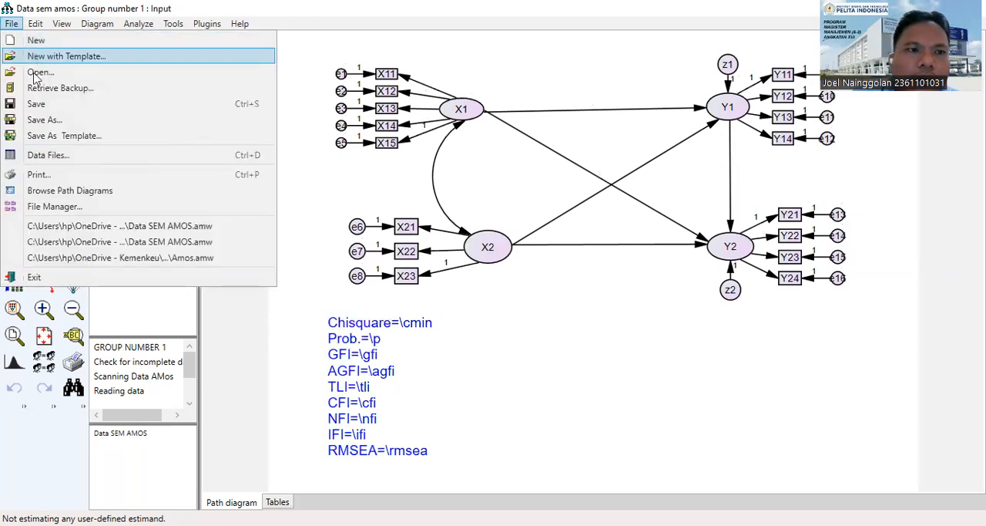
left_click(38, 121)
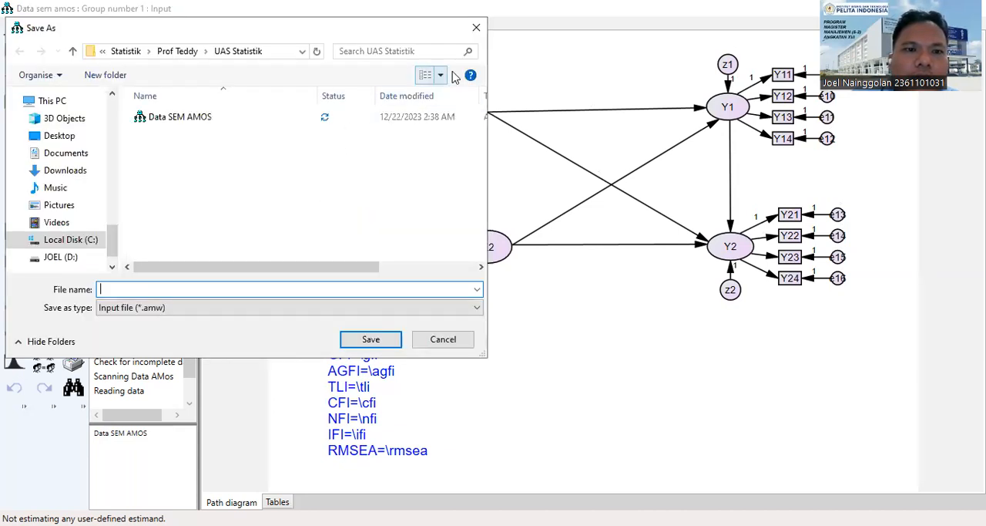
left_click(472, 32)
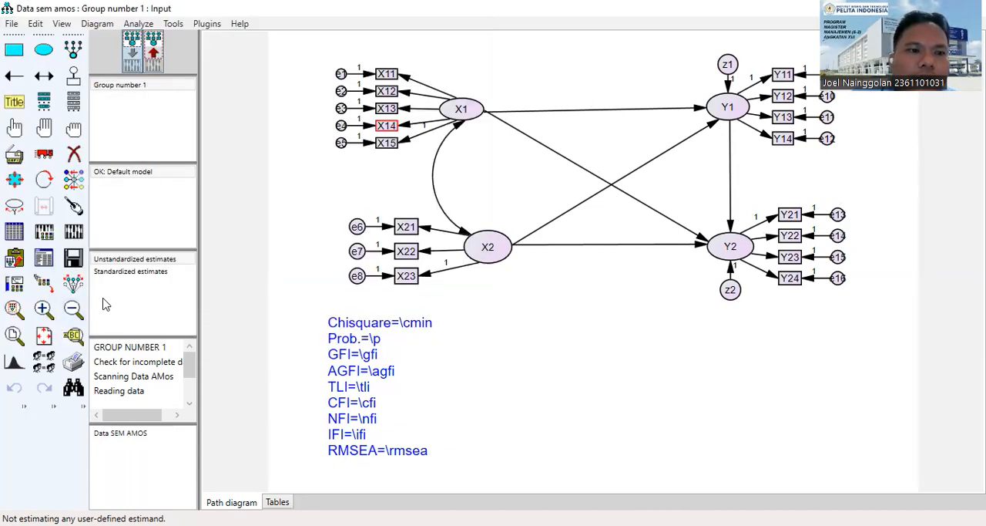
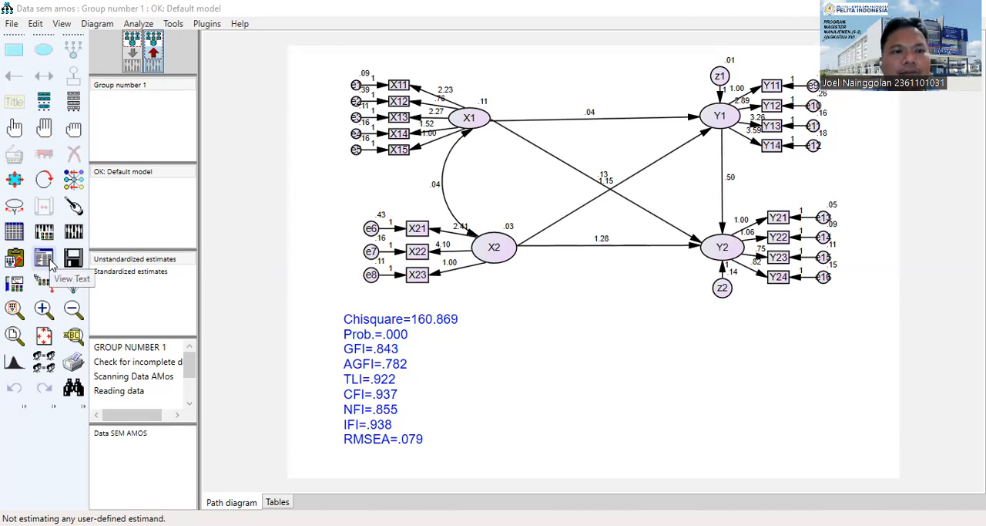
Examine the Modification Indices tables for covariances and regression weights in the text output, and close the output.
left_click(51, 261)
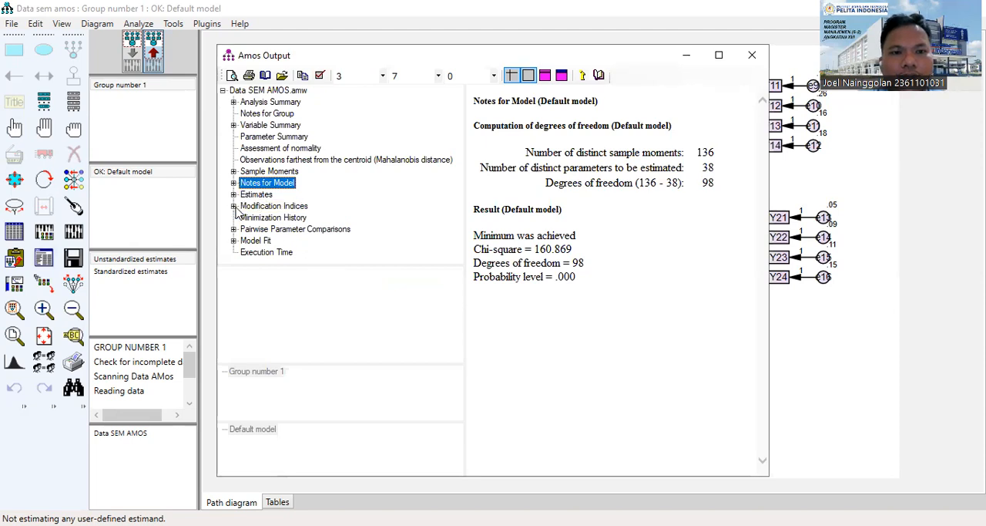
left_click(301, 207)
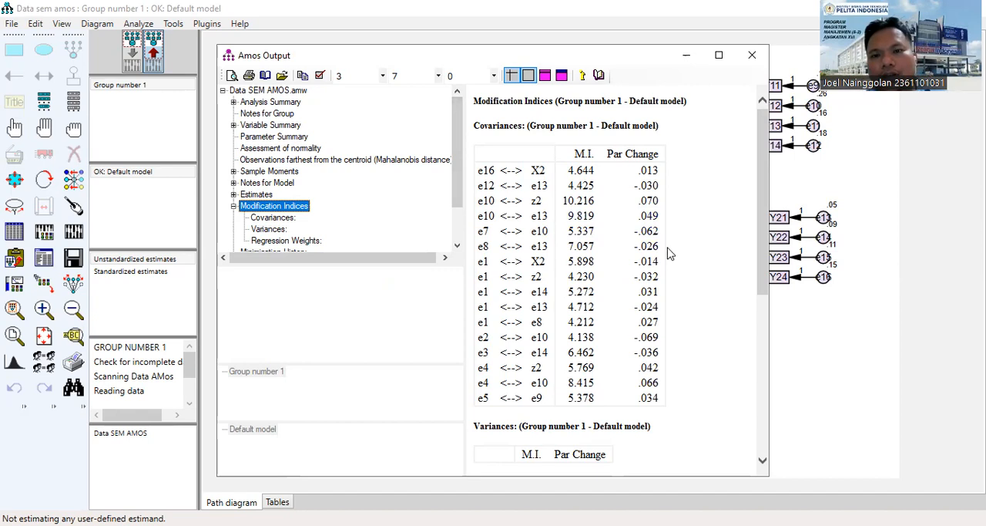
scroll(651, 262, "down", 3)
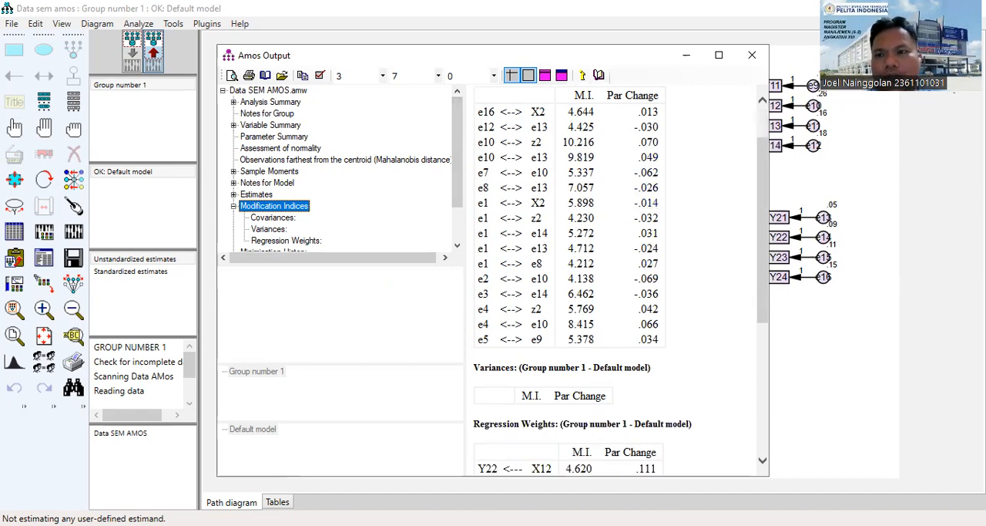
left_click(896, 396)
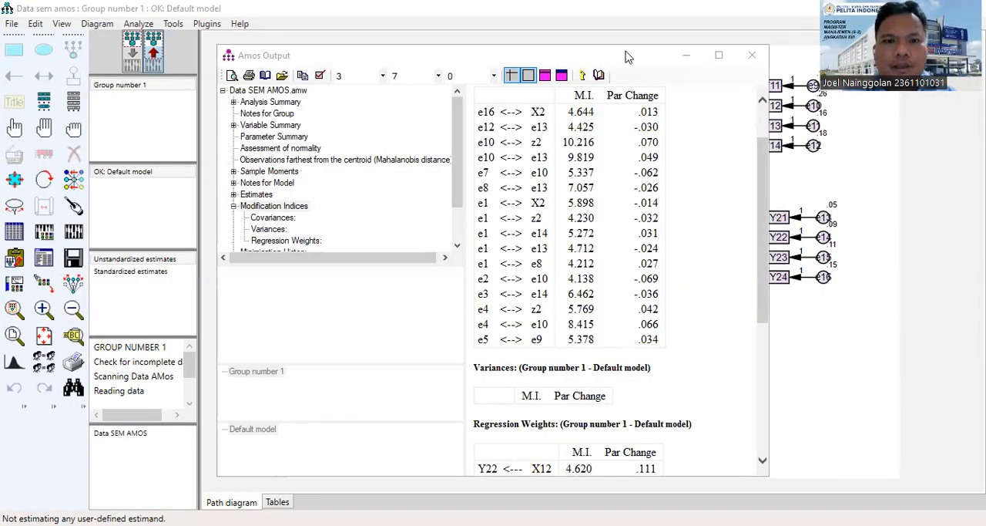
left_click_drag(625, 57, 498, 50)
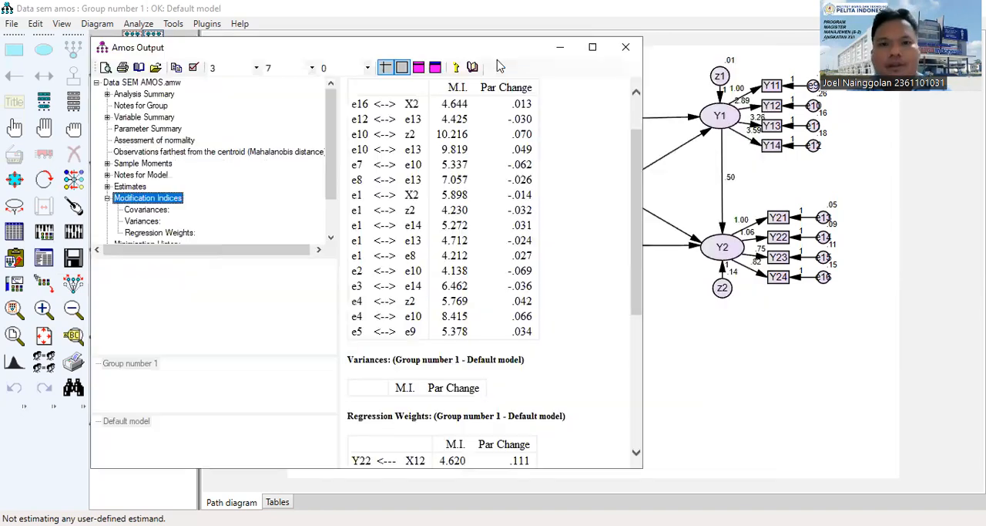
left_click(622, 49)
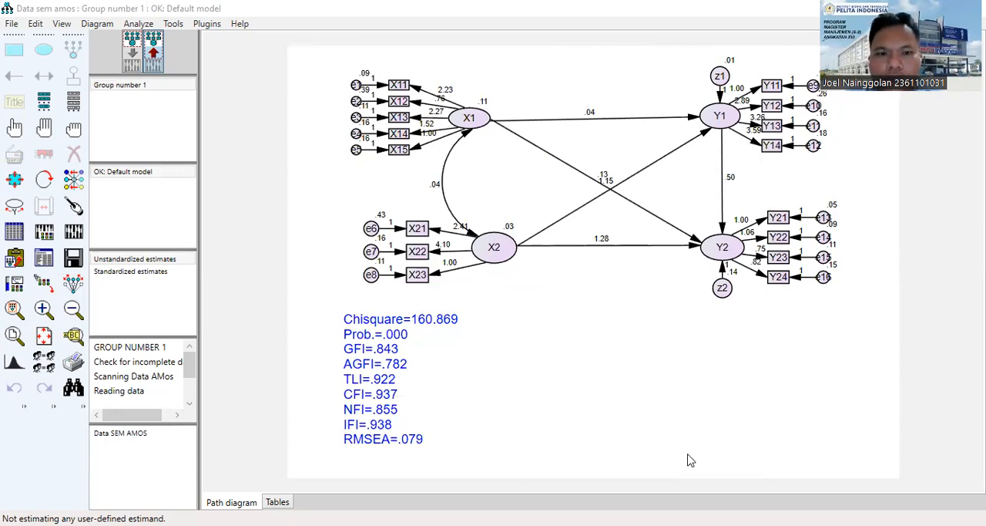
Handwrite the fit cut-offs beside the caption: ≥ 0.05 for Prob., a bracket with ≥ 0.9 for GFI through IFI, and 0.05–0.08 for RMSEA.
left_click_drag(475, 311, 528, 324)
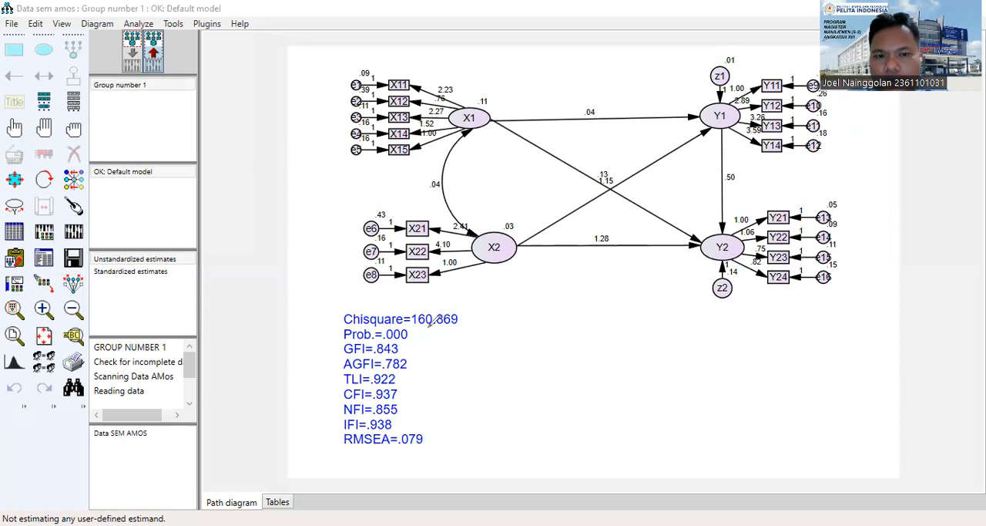
mouse_move(428, 329)
left_mouse_down()
mouse_move(437, 333)
mouse_move(428, 338)
mouse_move(468, 339)
mouse_move(501, 328)
left_mouse_up()
mouse_move(408, 347)
left_mouse_down()
mouse_move(420, 407)
mouse_move(413, 426)
mouse_move(401, 427)
left_mouse_up()
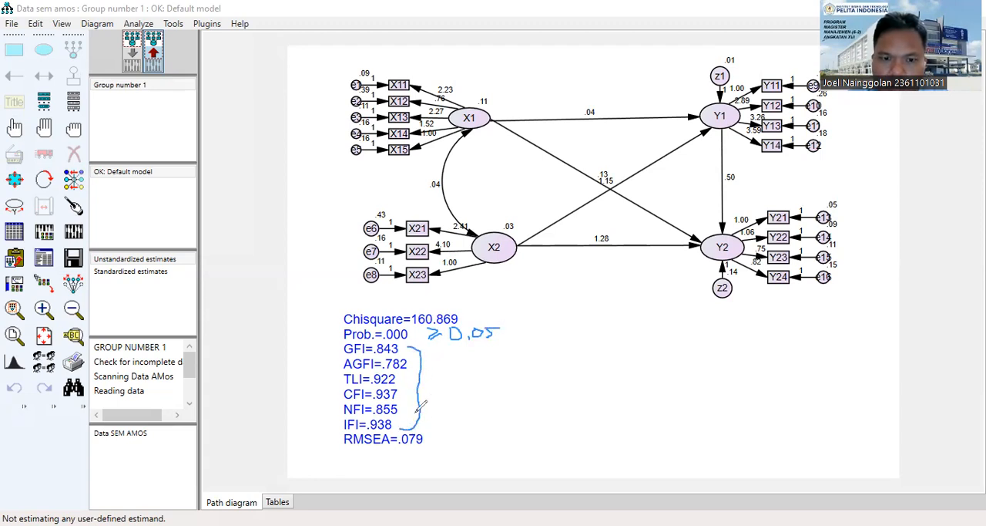
left_click_drag(426, 377, 447, 380)
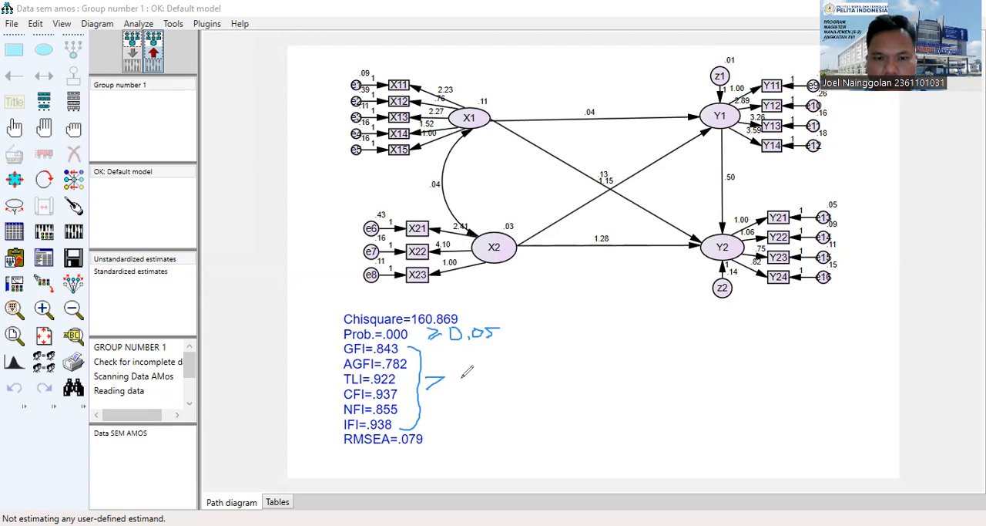
left_click_drag(444, 379, 420, 396)
mouse_move(467, 372)
left_mouse_down()
mouse_move(459, 388)
mouse_move(470, 373)
mouse_move(473, 389)
left_mouse_up()
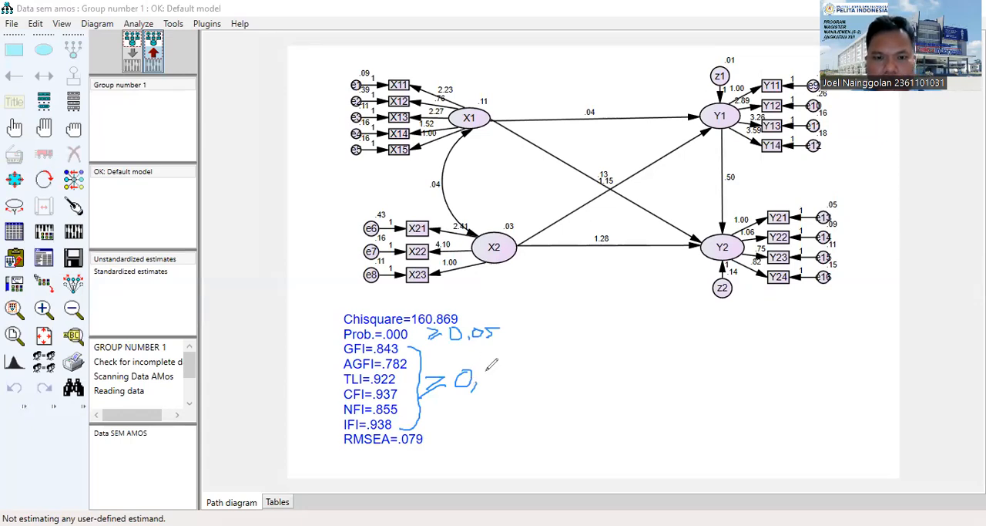
mouse_move(494, 370)
left_mouse_down()
mouse_move(479, 373)
mouse_move(489, 386)
left_mouse_up()
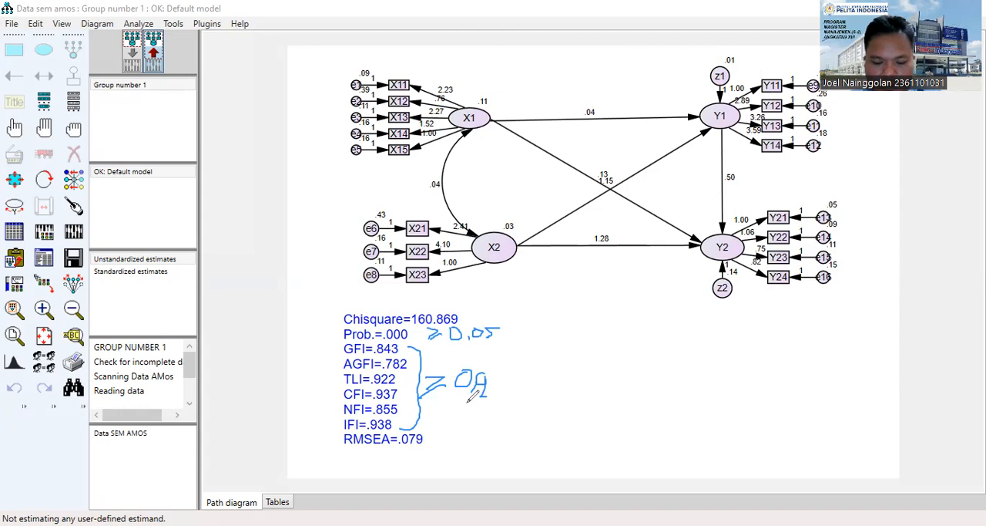
left_click_drag(433, 436, 466, 438)
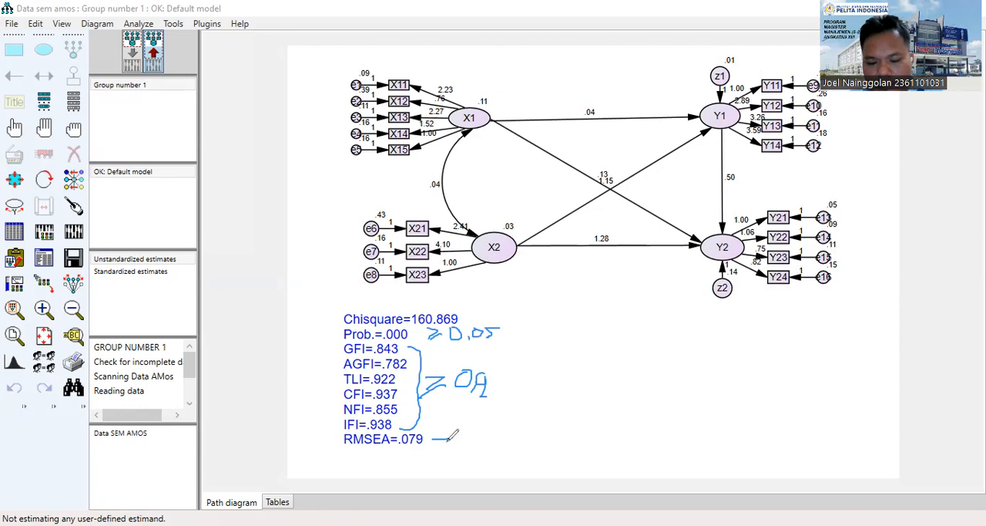
mouse_move(467, 426)
left_mouse_down()
mouse_move(463, 436)
mouse_move(471, 427)
mouse_move(478, 438)
mouse_move(489, 429)
mouse_move(497, 436)
mouse_move(502, 426)
mouse_move(547, 438)
mouse_move(574, 422)
mouse_move(571, 433)
left_mouse_up()
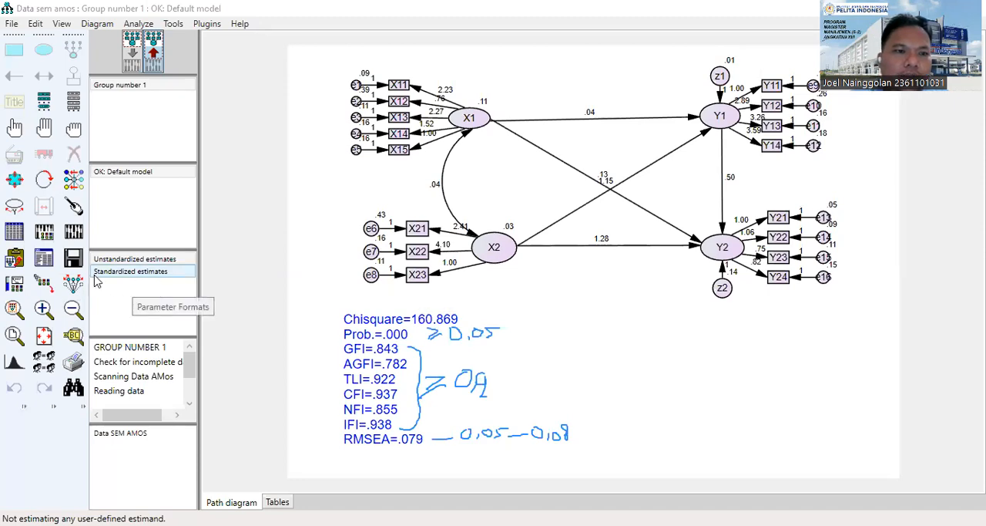
Reopen the text output at the Modification Indices and reposition its window over the path diagram.
left_click(44, 260)
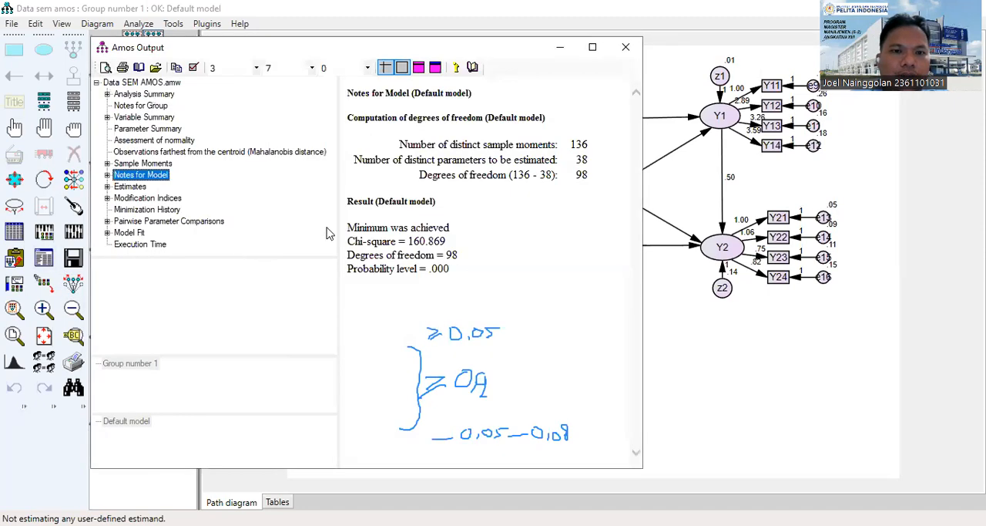
left_click(107, 175)
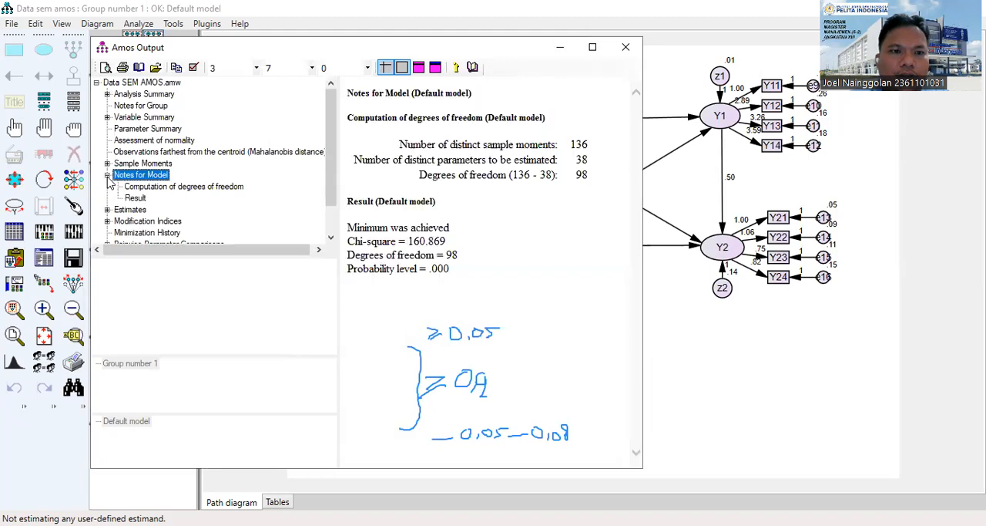
left_click(107, 221)
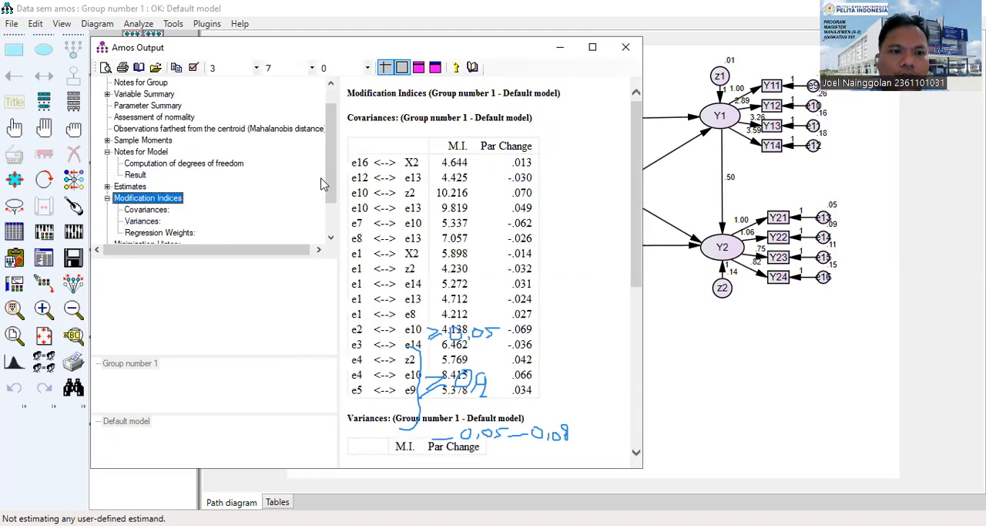
left_click_drag(326, 185, 327, 220)
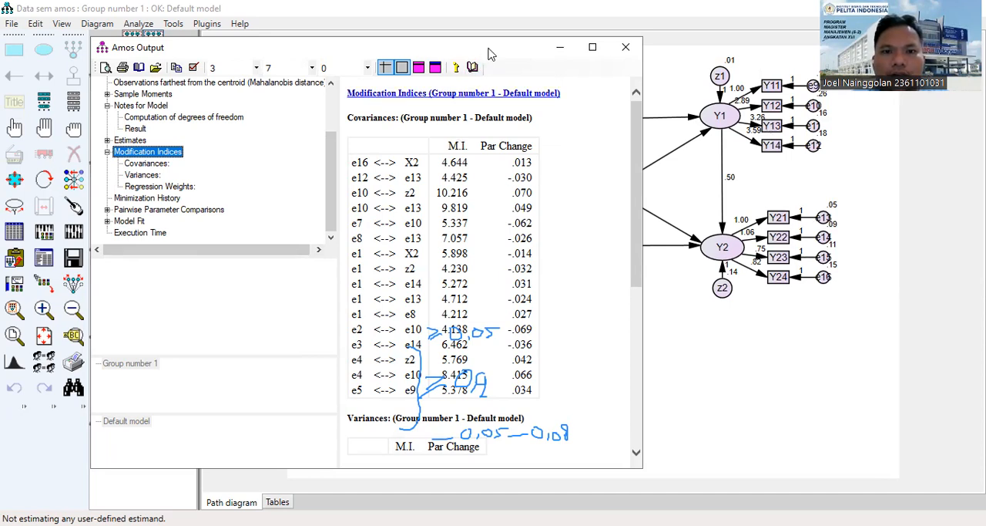
left_click_drag(488, 54, 714, 209)
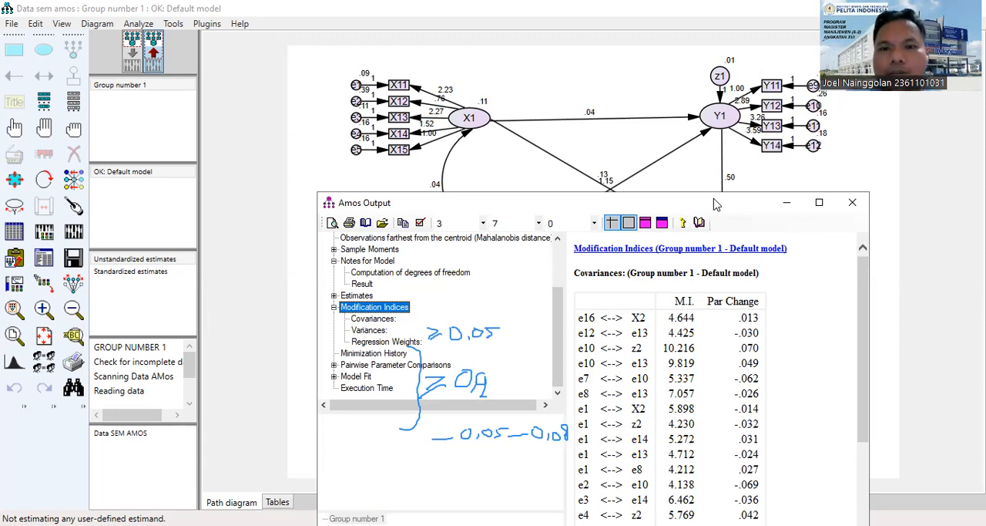
left_click_drag(714, 204, 666, 133)
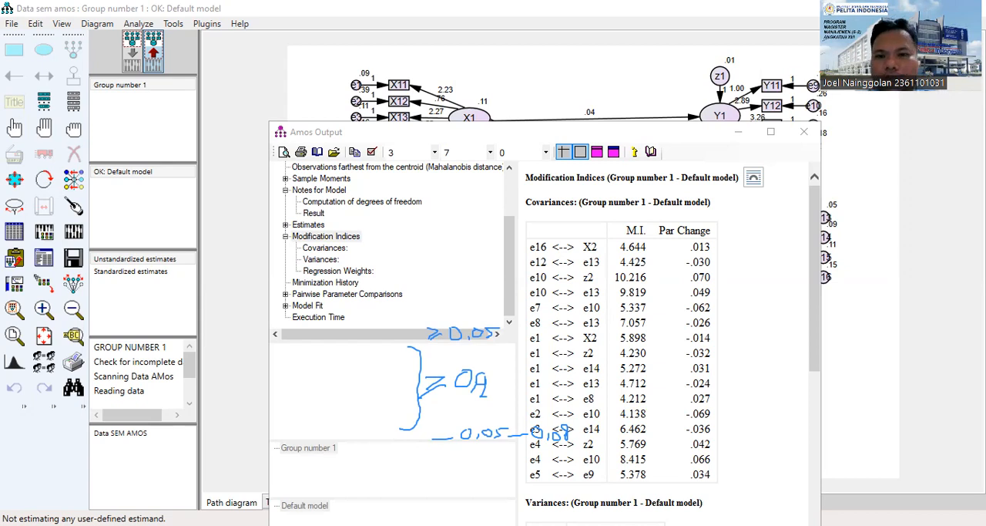
Compare the M.I. and Par Change values of the suggested error covariances in the Modification Indices, and close the output.
key("alt+Tab")
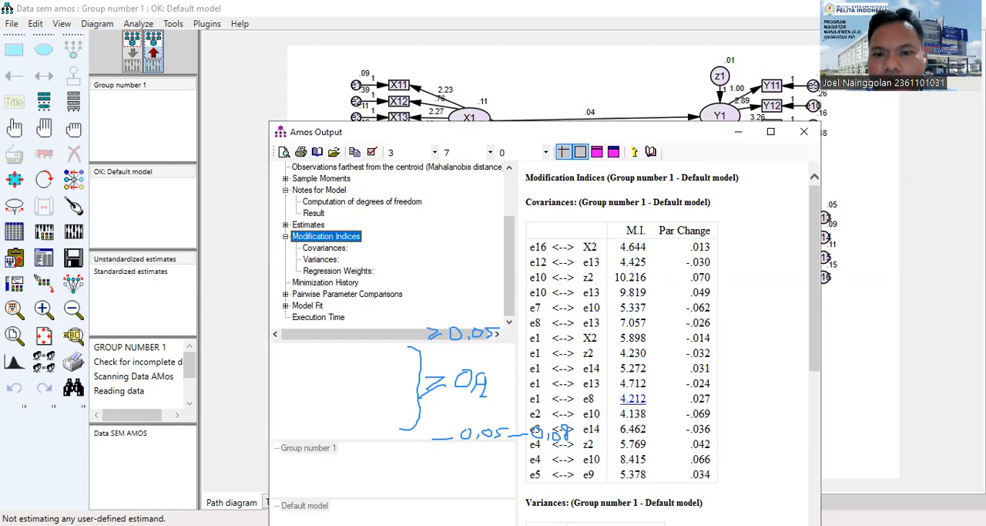
scroll(700, 368, "down", 2)
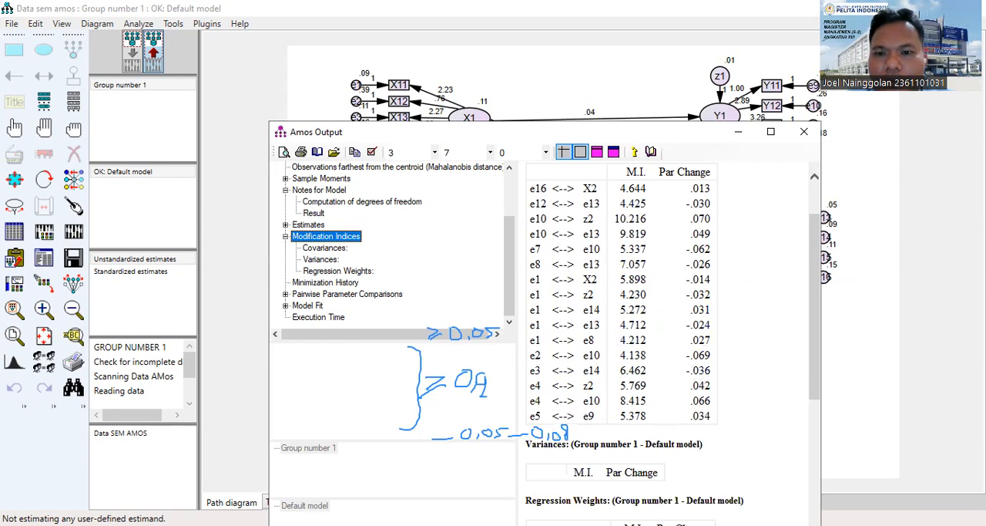
scroll(663, 339, "up", 2)
scroll(662, 340, "down", 4)
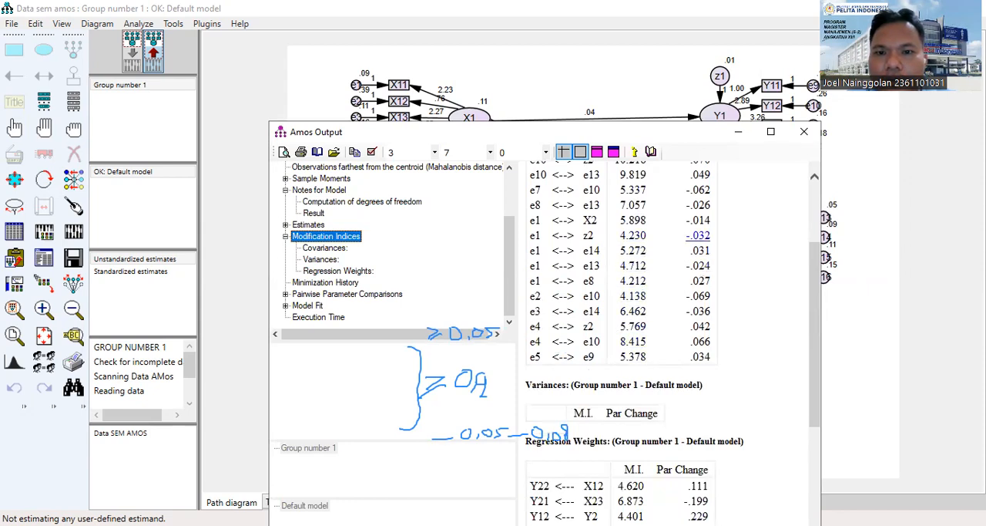
scroll(697, 262, "up", 3)
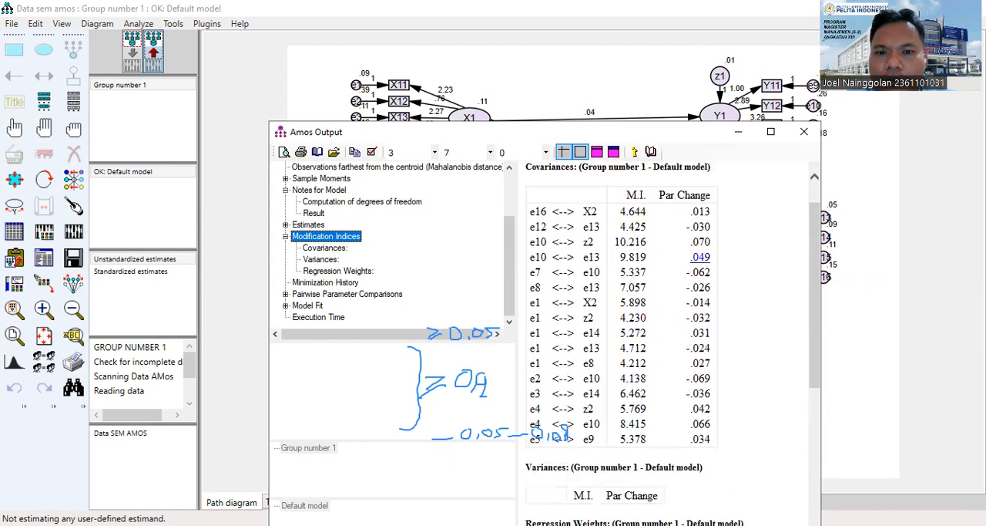
scroll(698, 292, "down", 2)
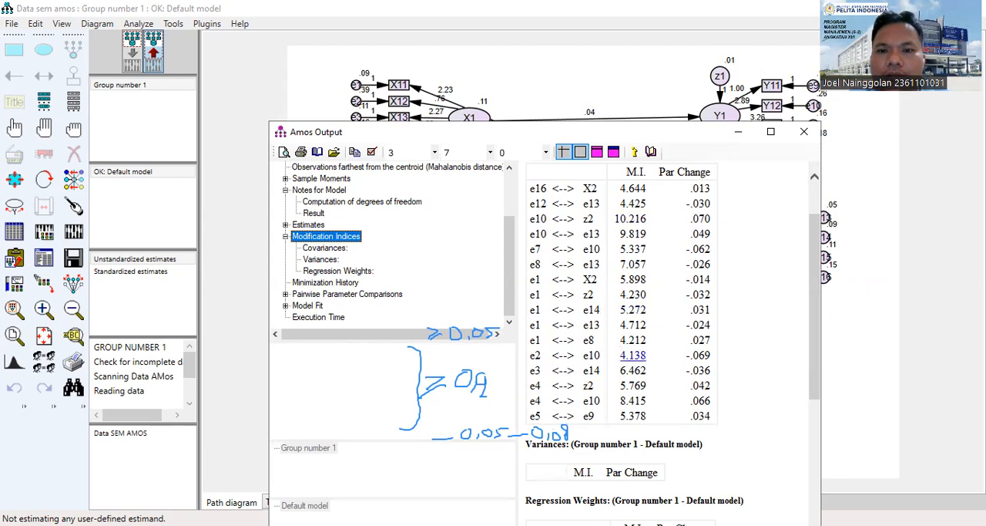
scroll(699, 247, "up", 2)
scroll(700, 246, "down", 2)
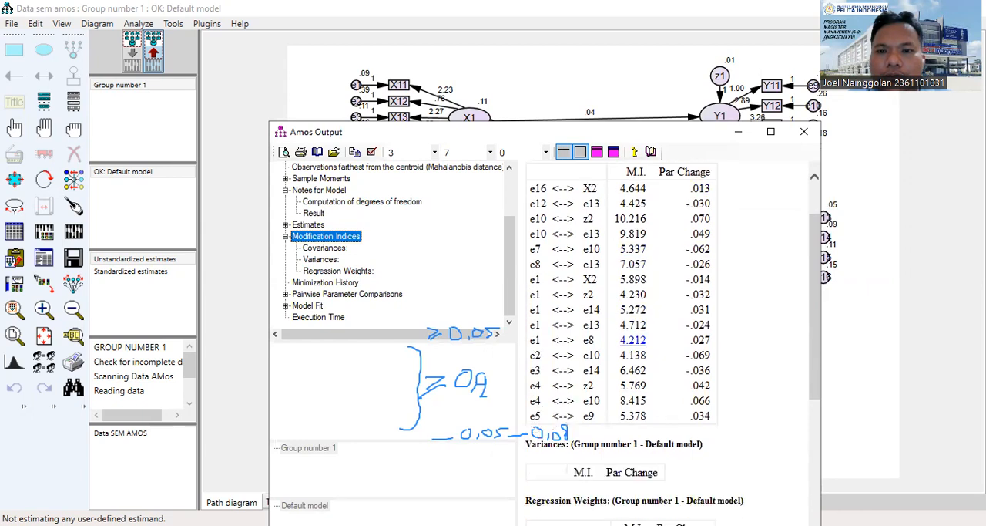
scroll(698, 262, "up", 2)
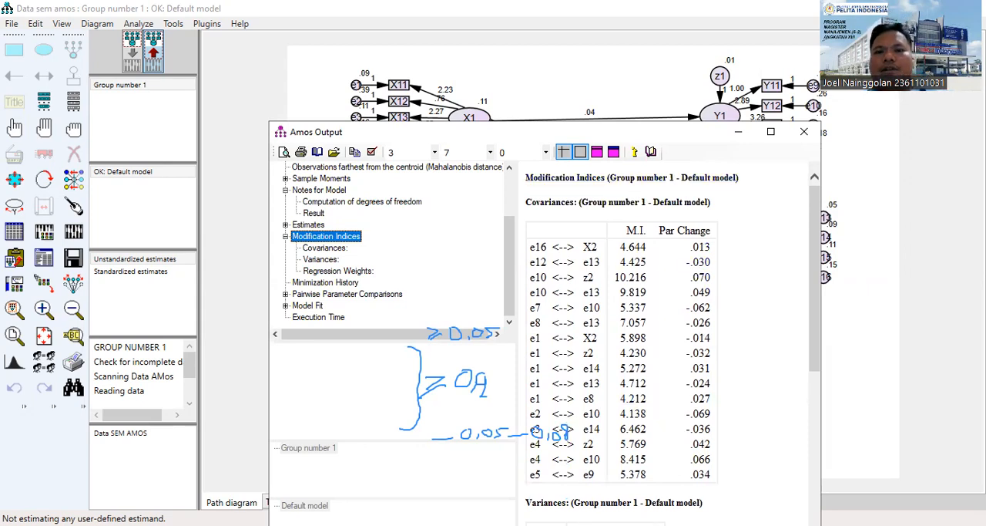
key("alt+Tab")
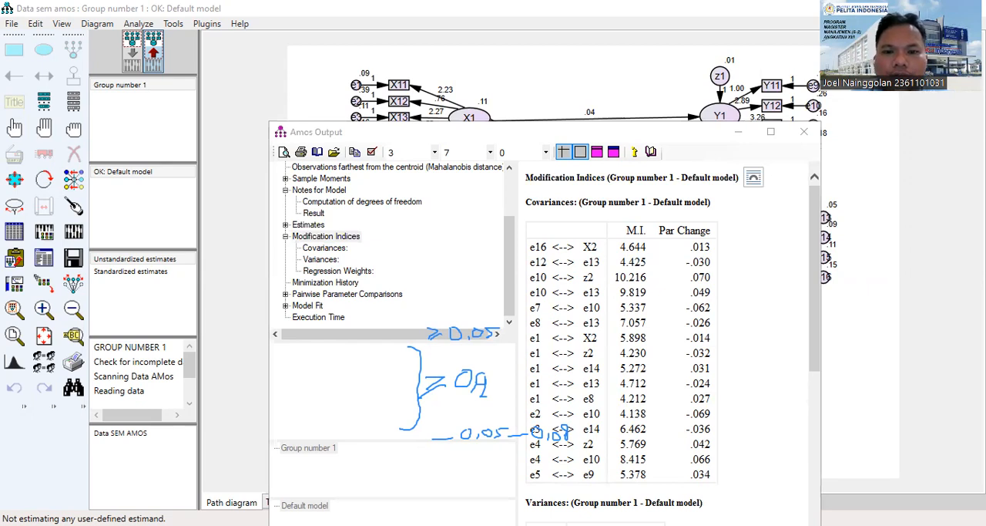
key("alt+Tab")
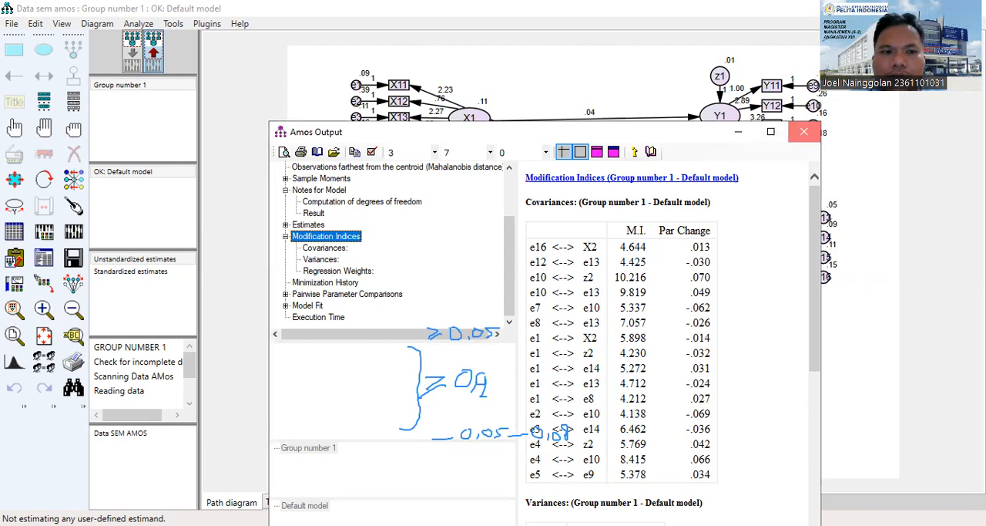
left_click(804, 131)
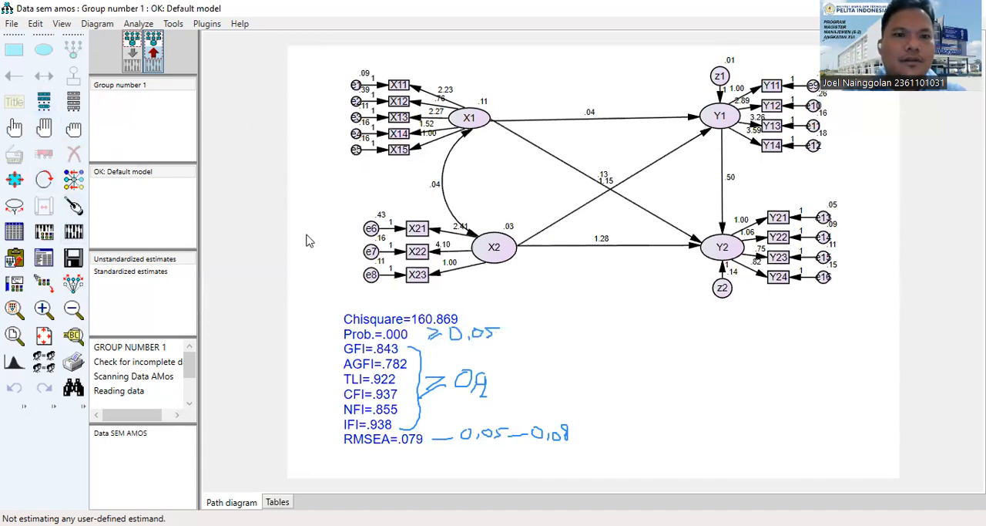
Recalculate the model estimates from the input path diagram and display the output path diagram.
left_click(131, 44)
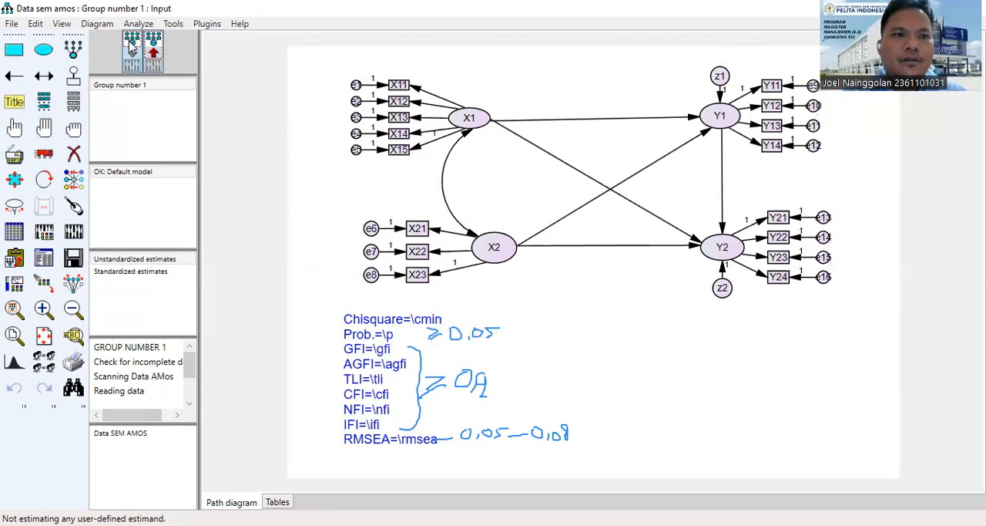
left_click(75, 235)
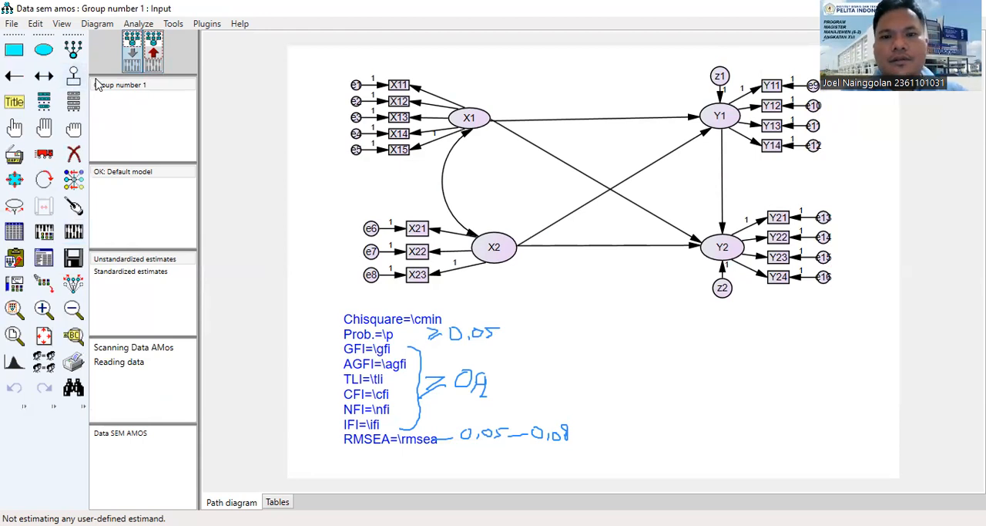
left_click(157, 54)
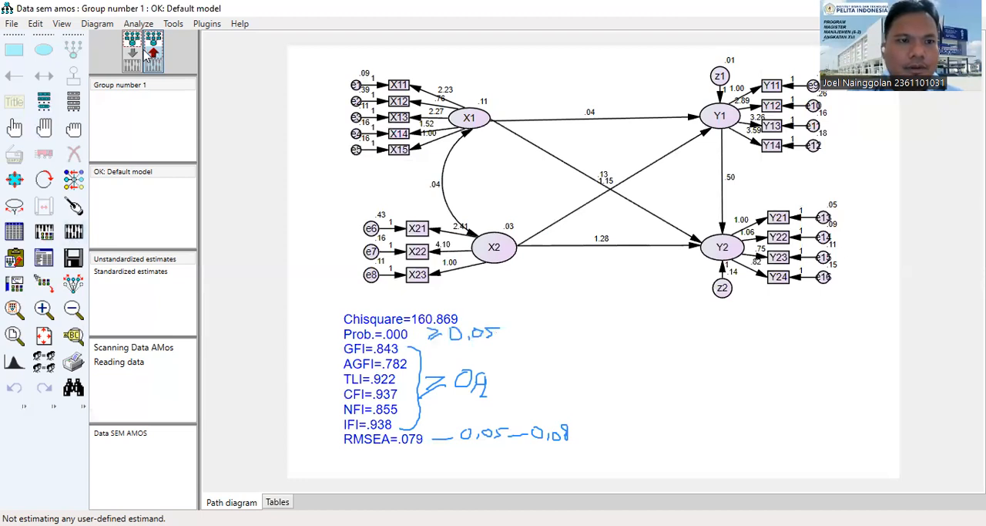
Return to the input path diagram and review the suggested error covariances in the Modification Indices of the text output.
left_click(132, 49)
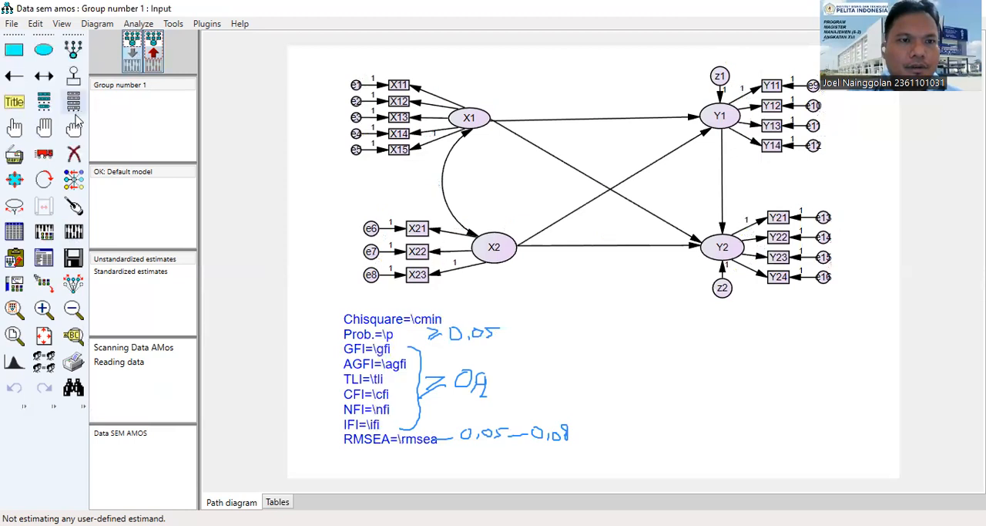
left_click(43, 75)
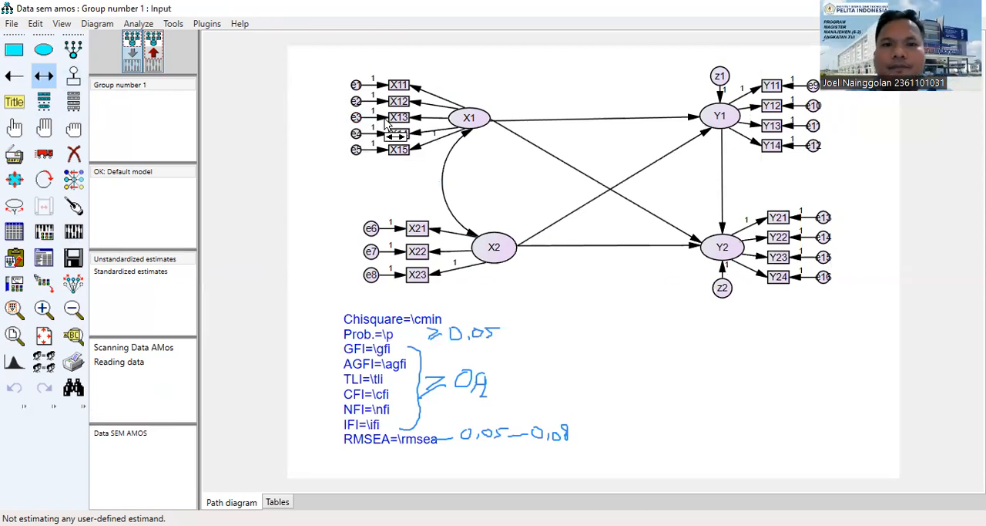
left_click(44, 258)
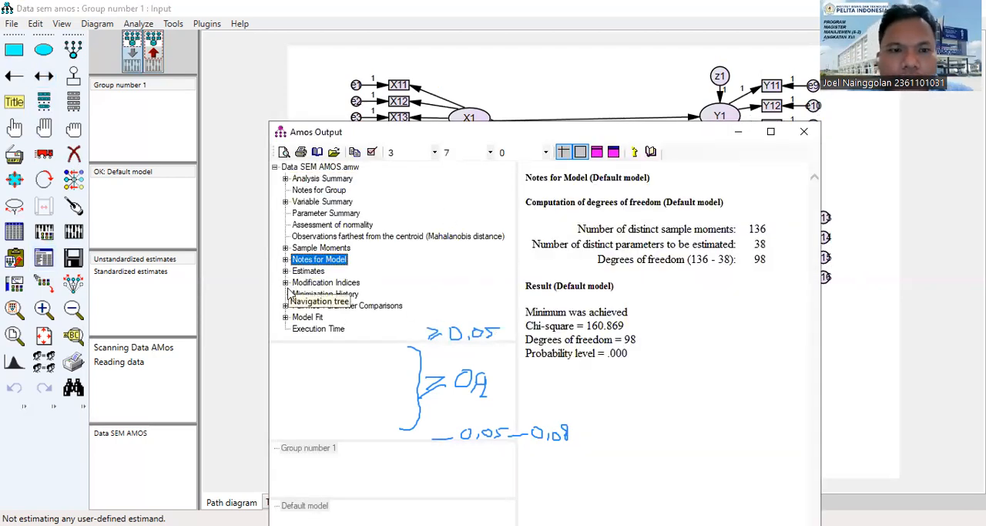
left_click(286, 283)
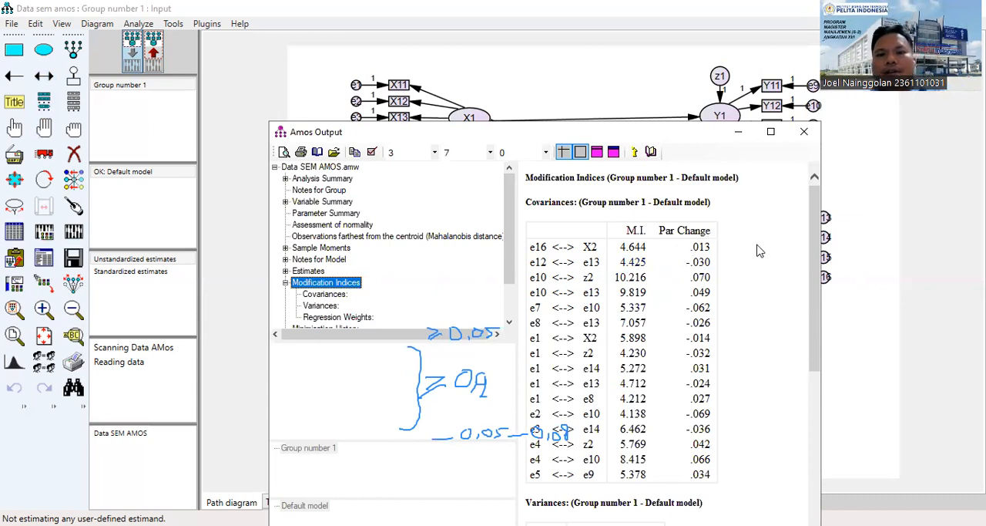
left_click(806, 135)
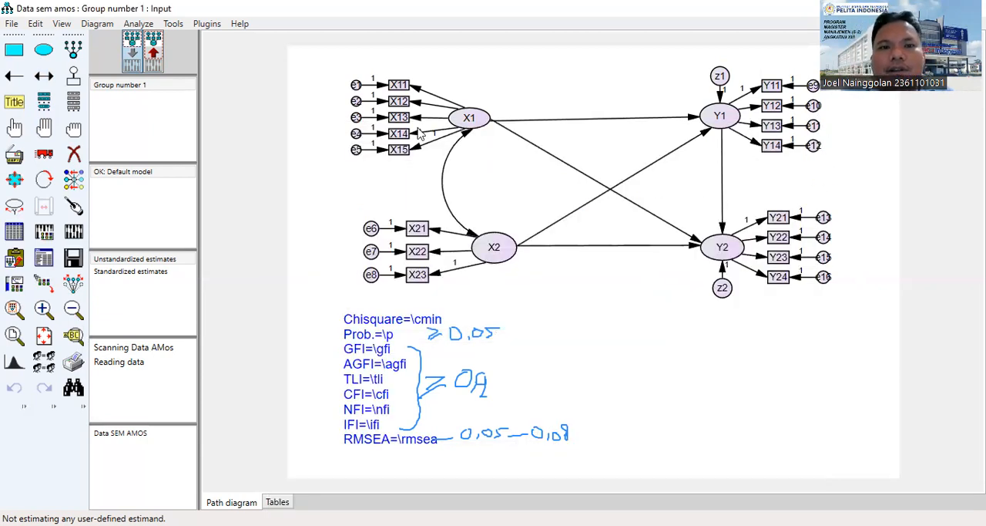
Draw error covariances between e3 and e12 and between e10 and e13 in the input path diagram.
left_click(43, 75)
left_click_drag(357, 118, 814, 147)
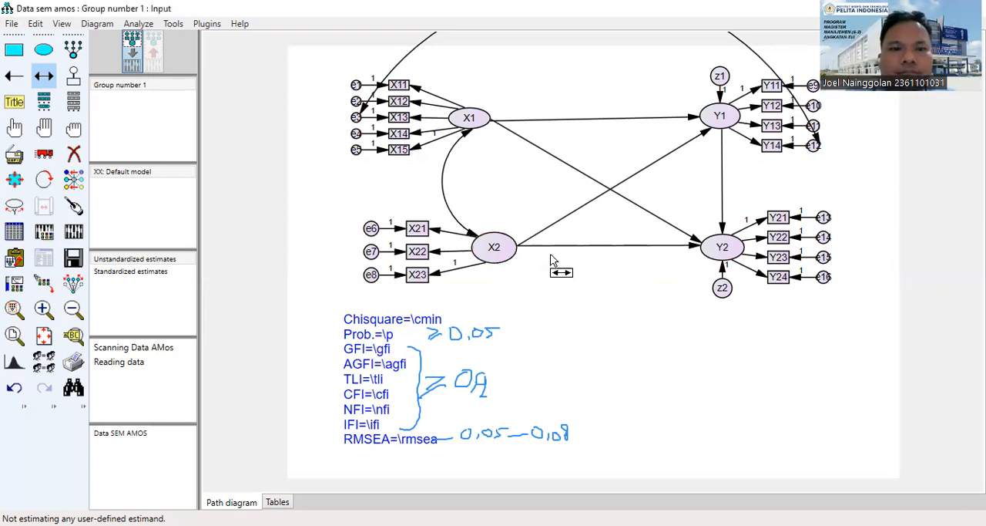
left_click(46, 80)
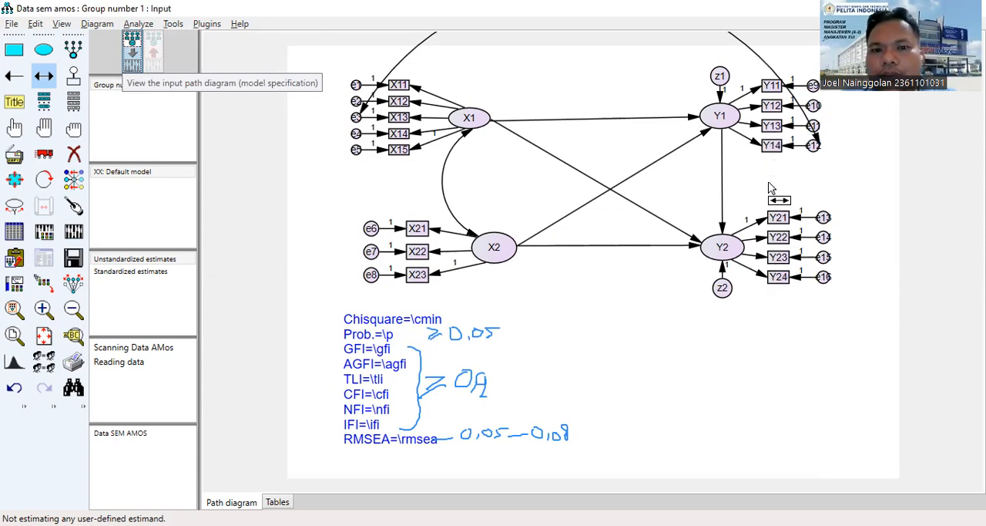
scroll(769, 187, "up", 2)
scroll(767, 192, "down", 3)
scroll(767, 198, "down", 1)
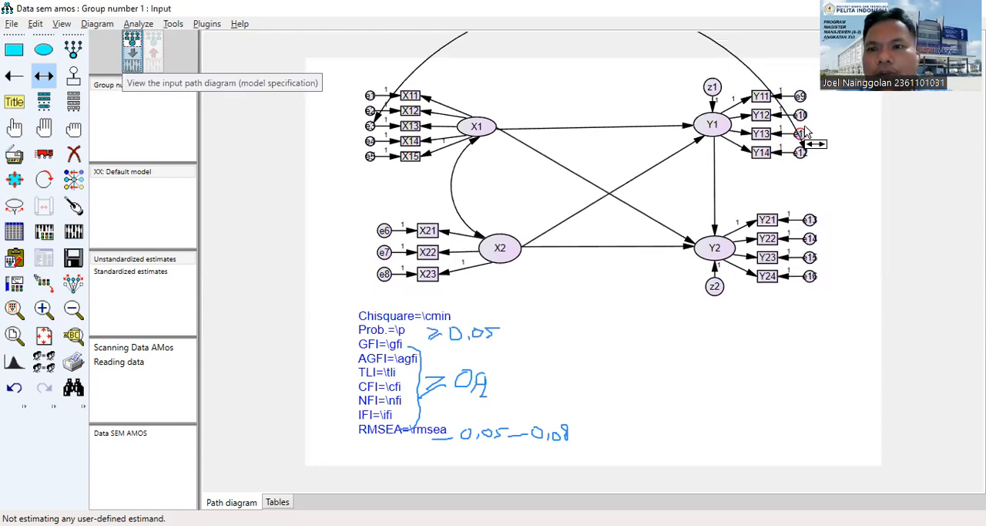
left_click_drag(801, 115, 810, 220)
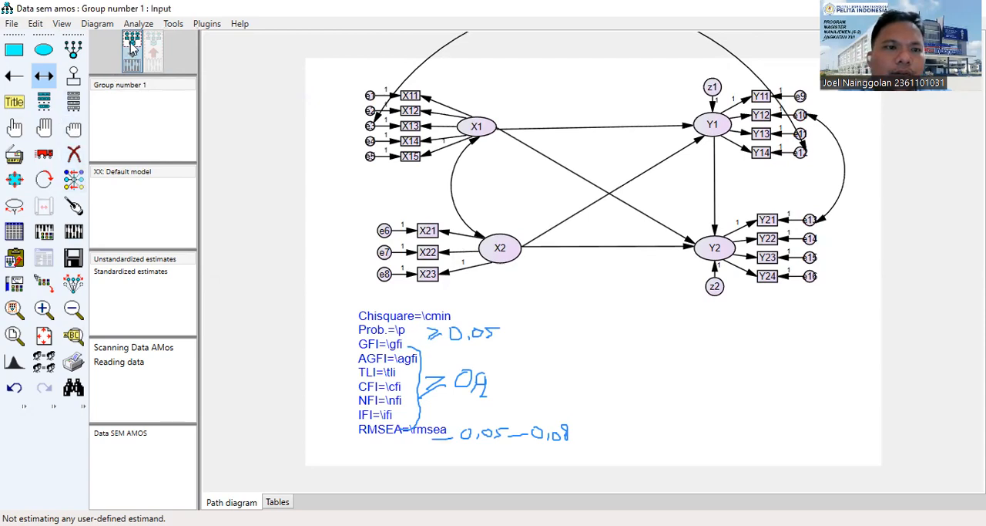
Calculate the estimates of the modified model and show the output path diagram with its fit statistics.
left_click(75, 232)
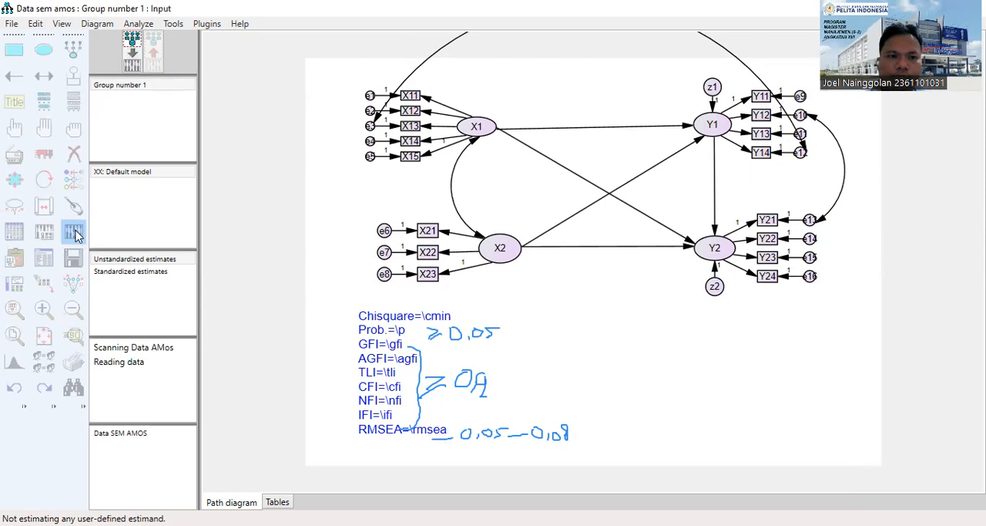
left_click(153, 48)
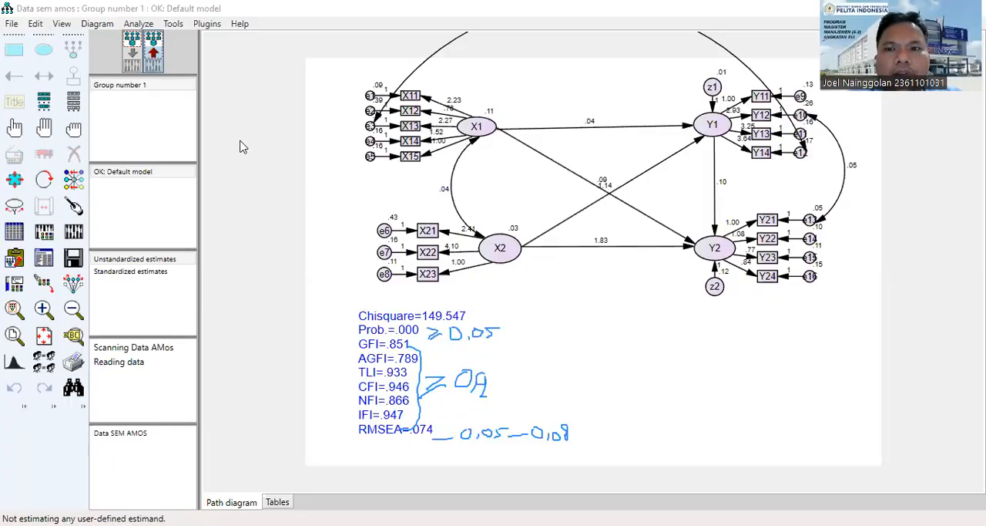
left_click(153, 51)
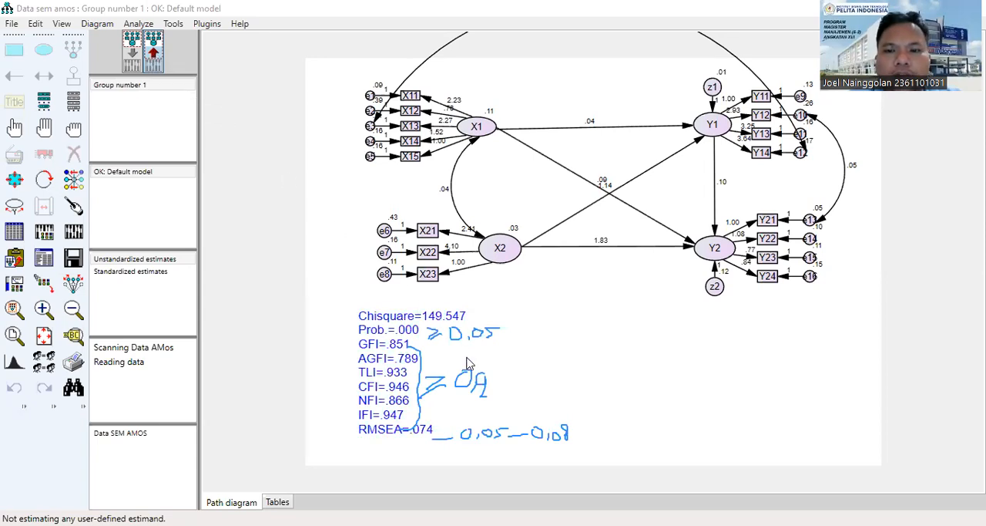
scroll(703, 332, "down", 4)
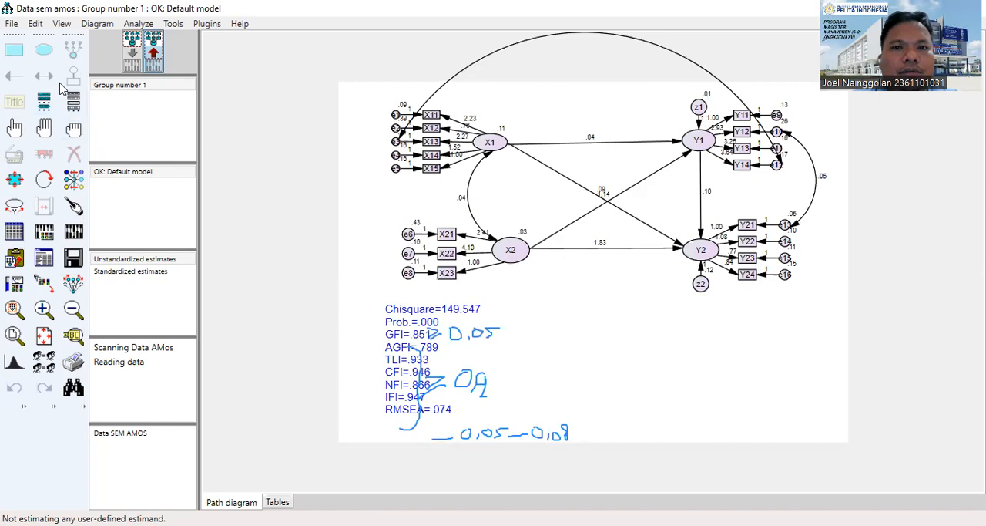
Return to the input path diagram and examine the modification indices for covariances, variances and regression weights in the text output.
left_click(132, 49)
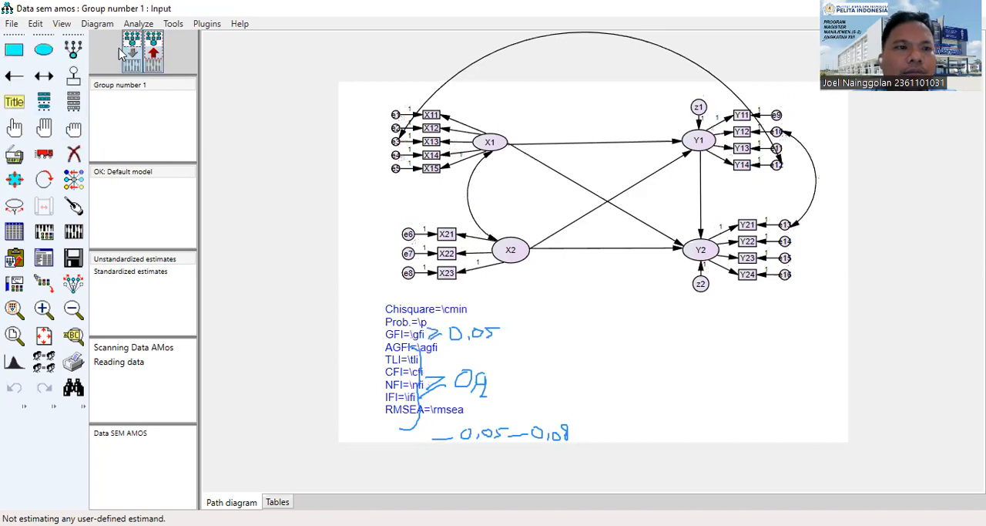
left_click(44, 77)
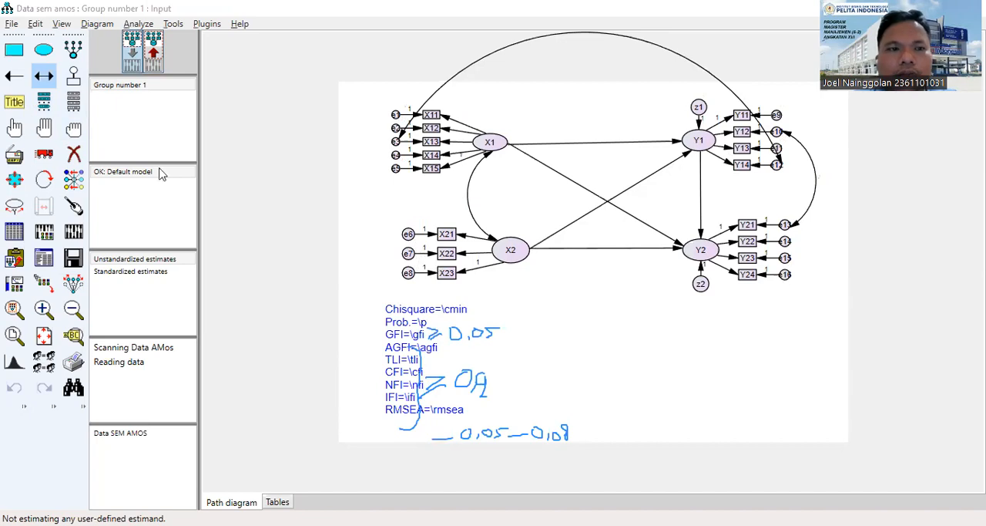
left_click(44, 259)
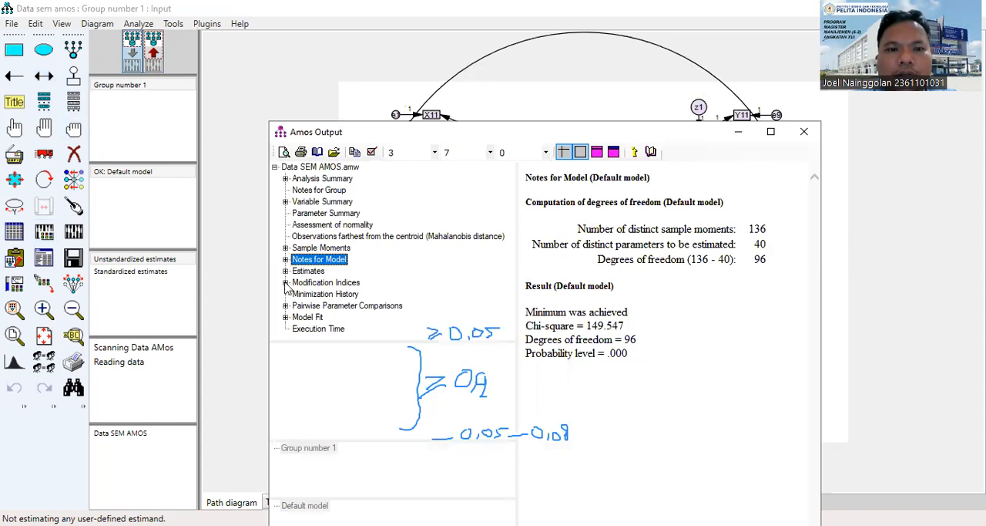
left_click(286, 283)
scroll(510, 255, "down", 1)
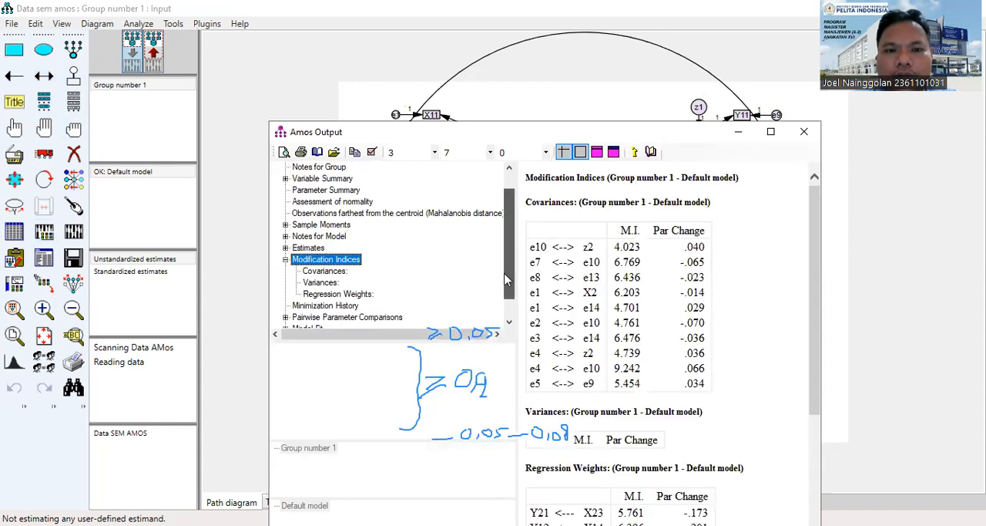
left_click(339, 261)
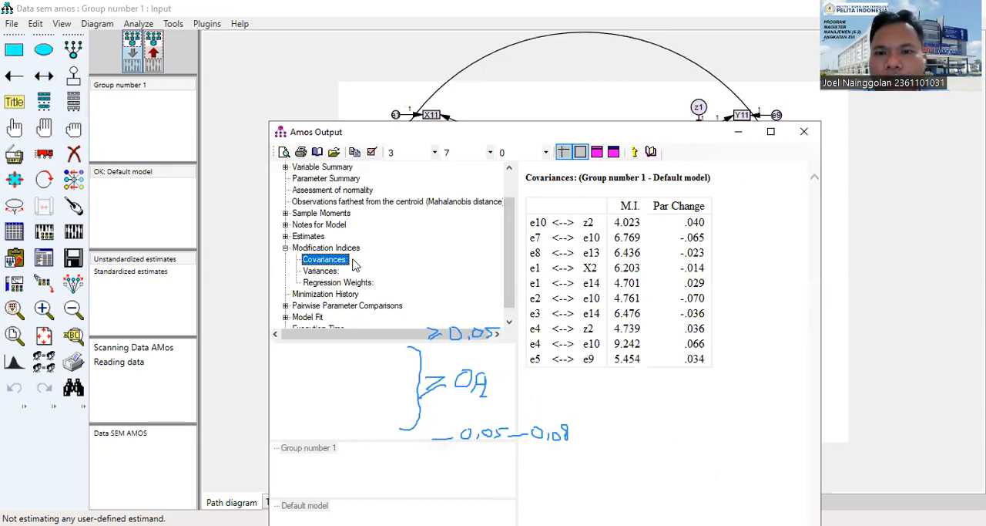
left_click(320, 270)
left_click(333, 283)
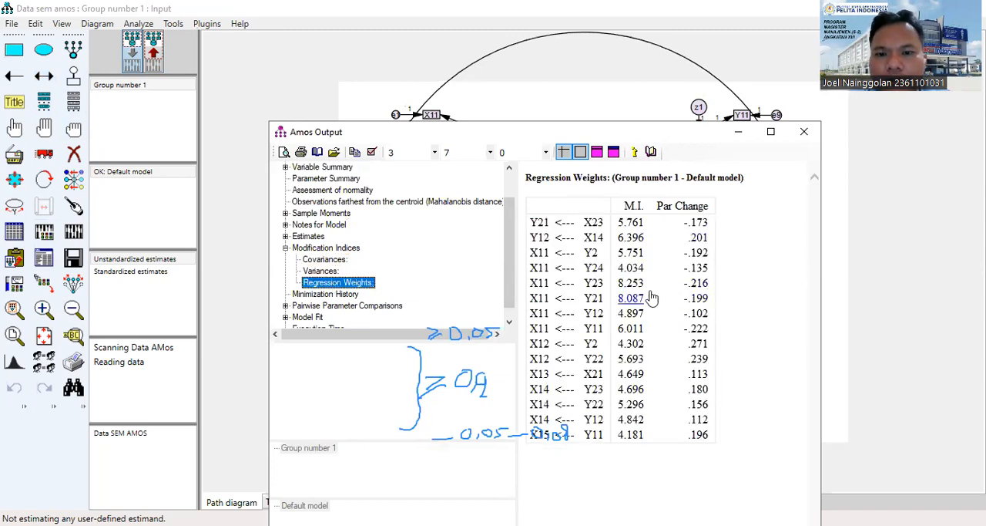
left_click(319, 271)
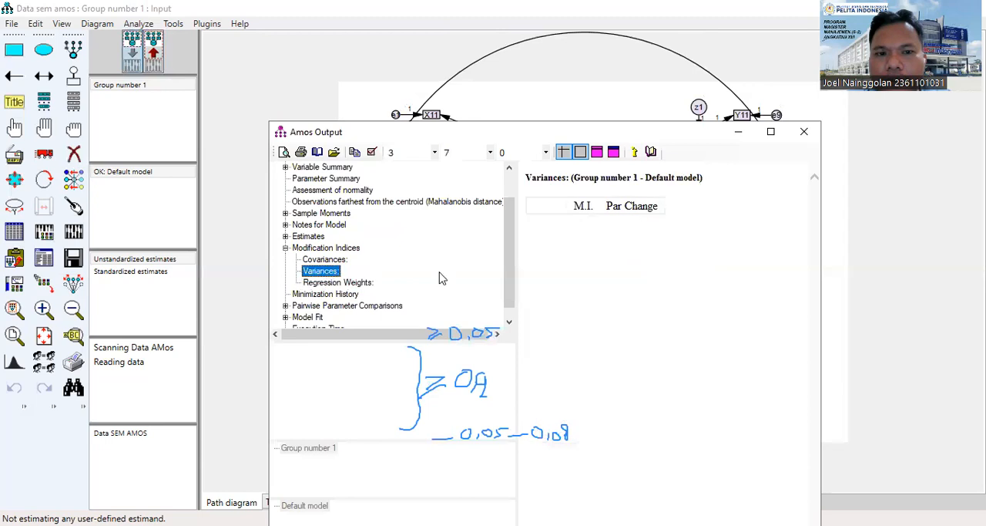
left_click(324, 258)
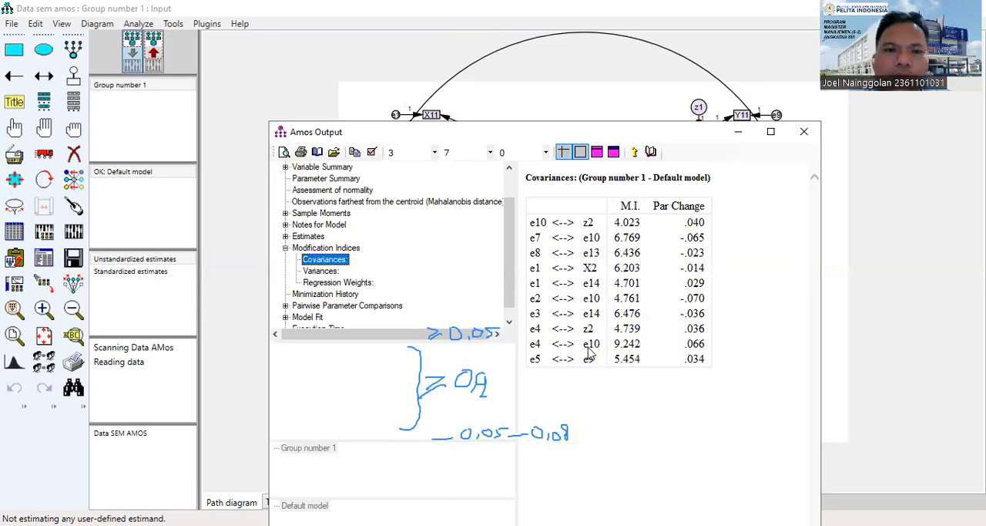
Draw error covariances between e4 and e10 and between e7 and e10, consulting the covariance modification indices.
left_click(237, 218)
left_click(44, 75)
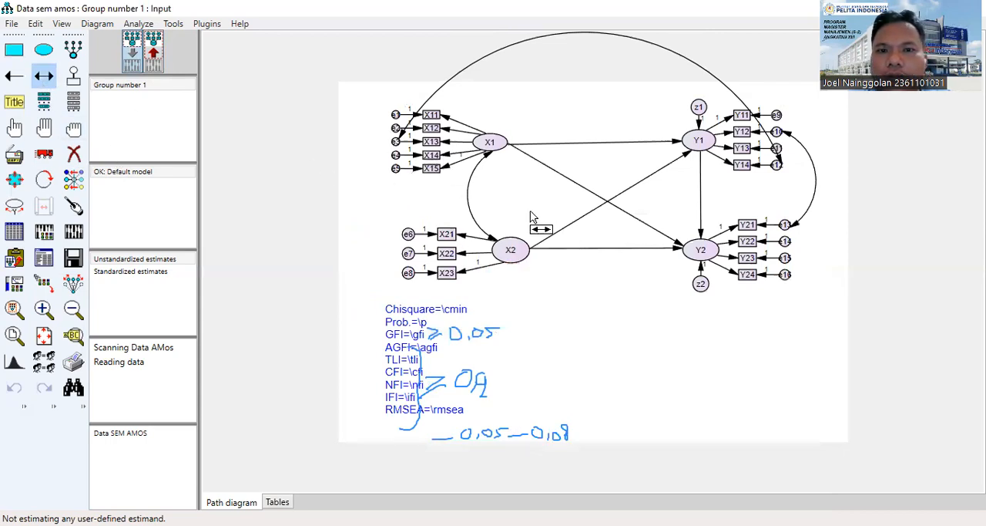
left_click_drag(396, 156, 779, 135)
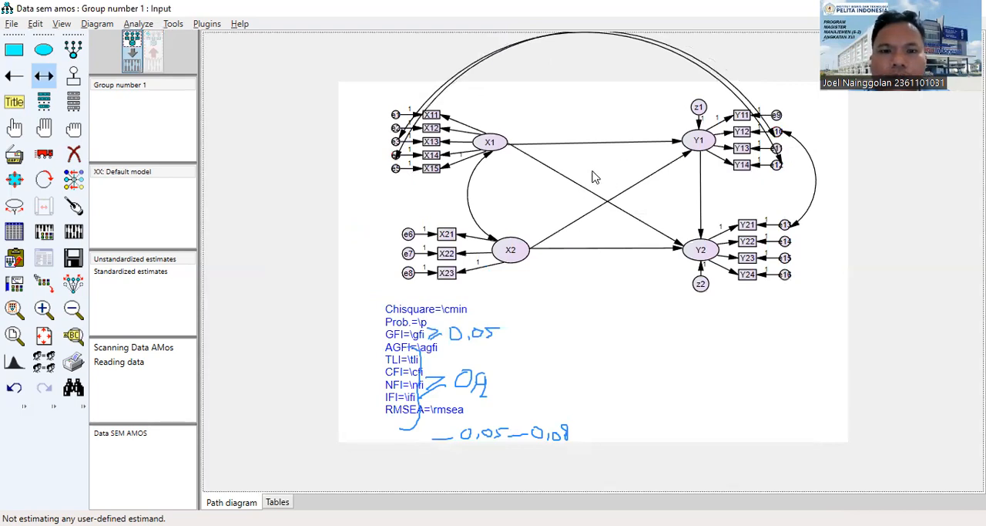
key("alt+Tab")
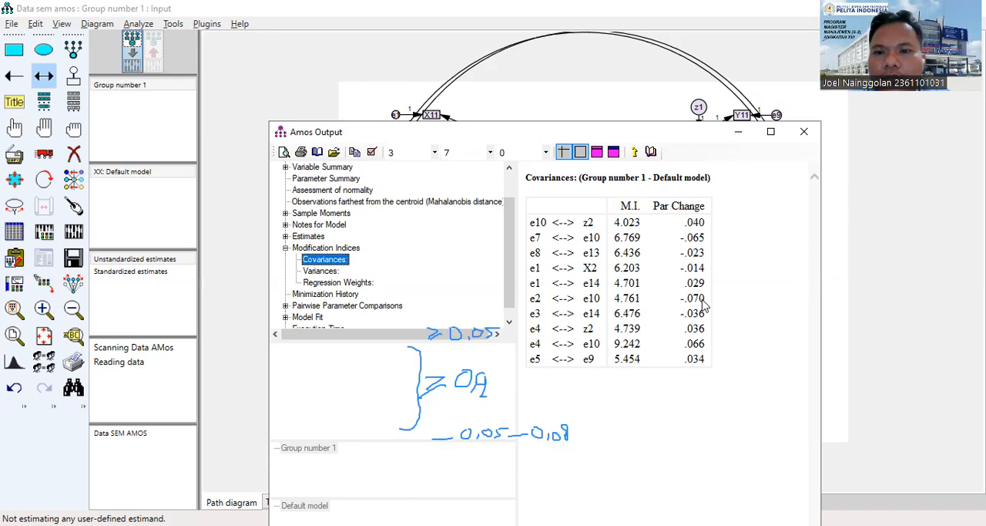
left_click(804, 132)
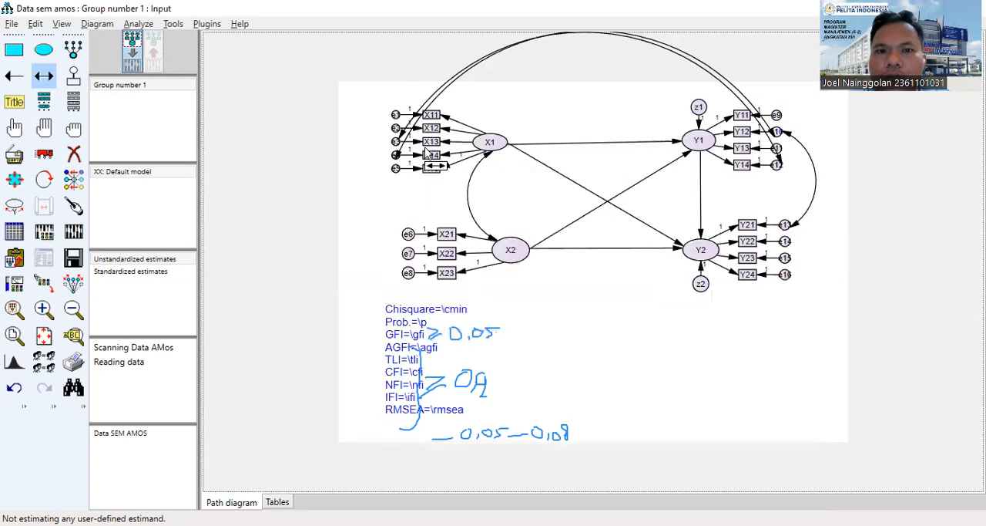
left_click_drag(492, 212, 777, 135)
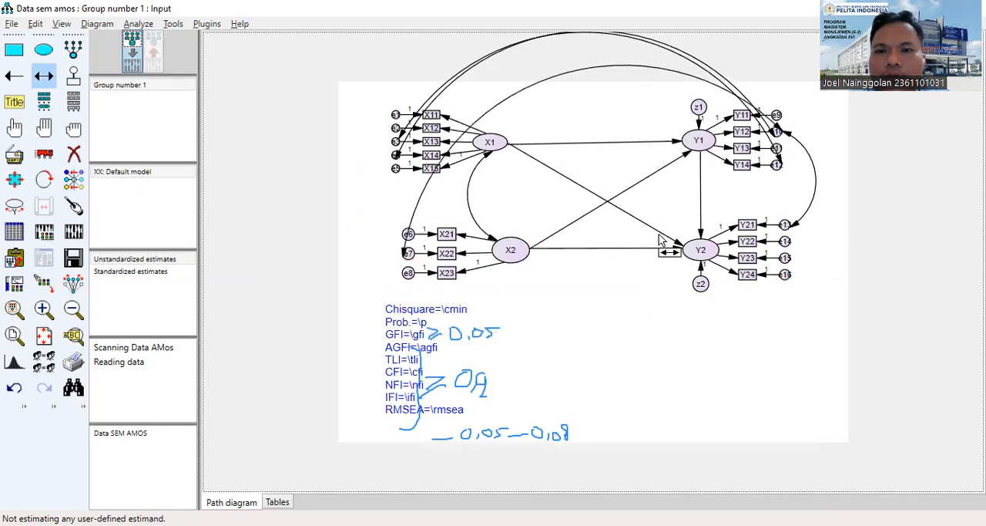
Recheck the covariance modification indices, then recalculate the model estimates and display them on the output path diagram.
key("alt+Tab")
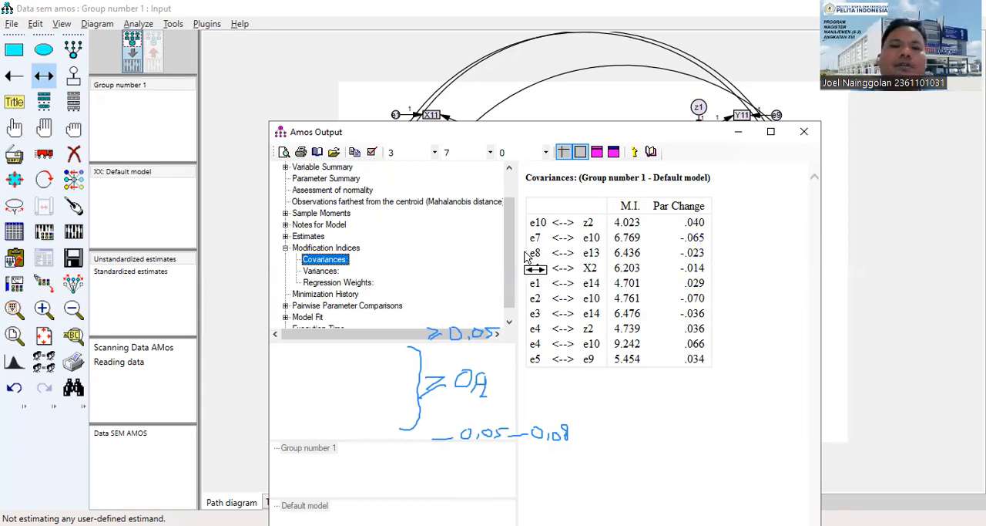
key("alt+Tab")
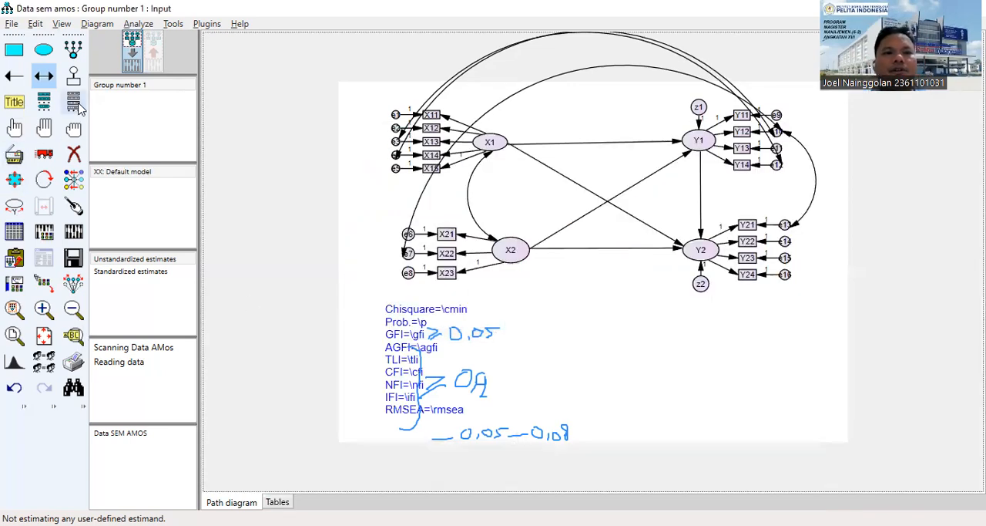
left_click(73, 231)
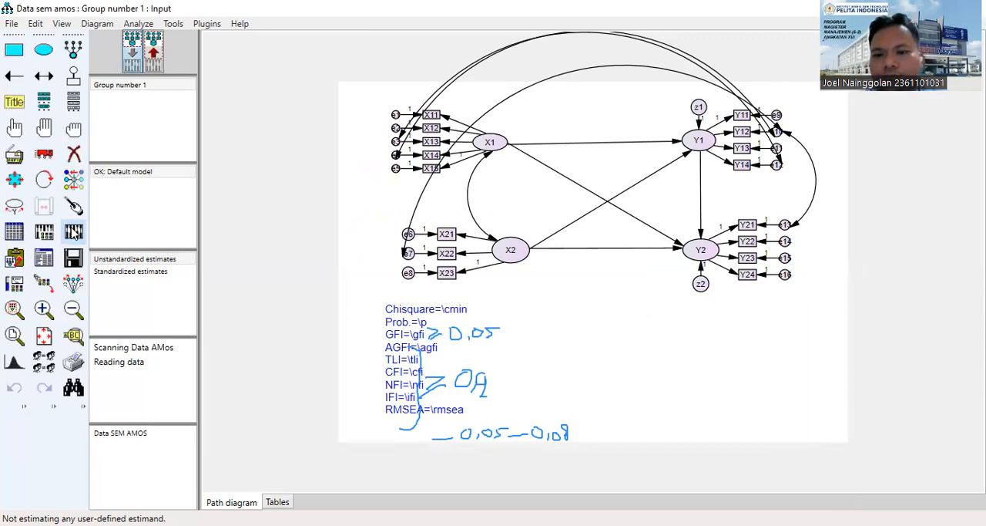
left_click(153, 49)
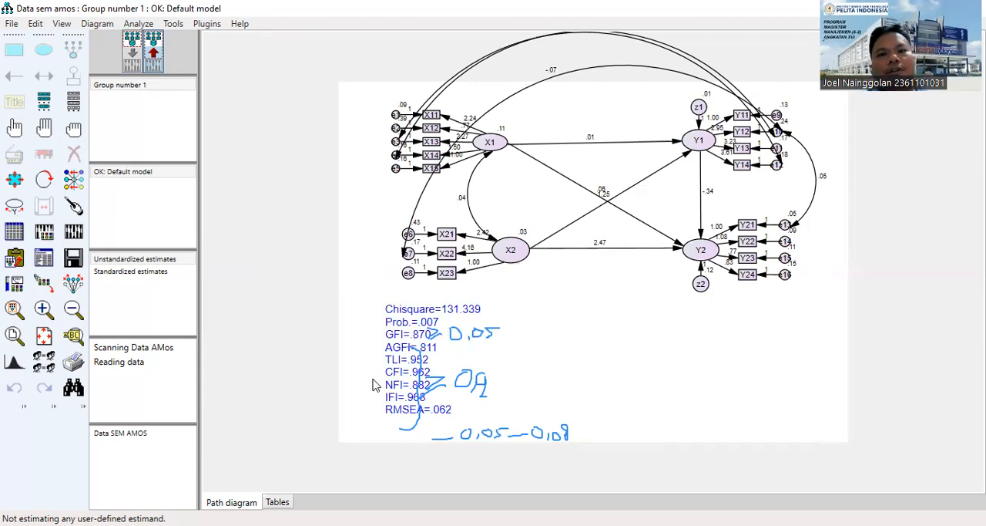
Open the Estimates in the text output and examine the estimate, C.R. and P values of the covariances.
left_click(43, 262)
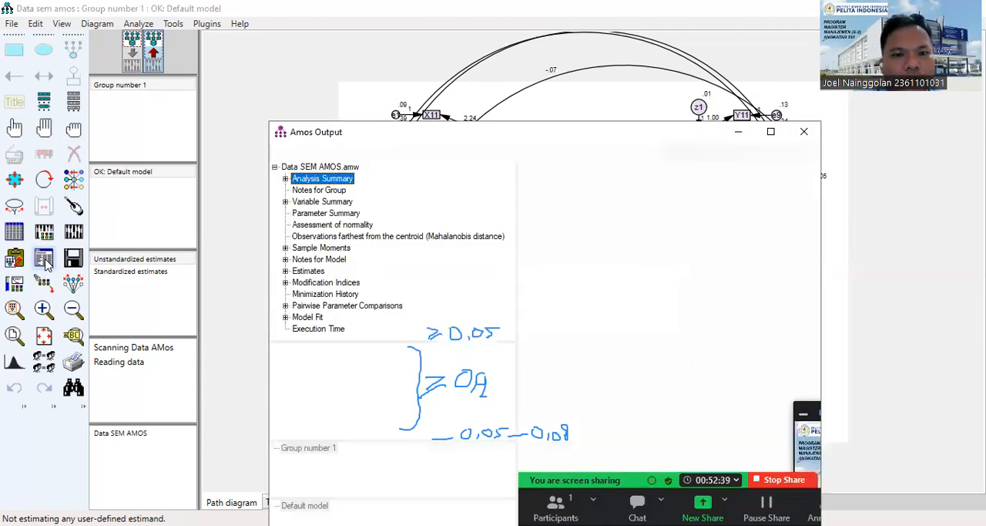
left_click(285, 271)
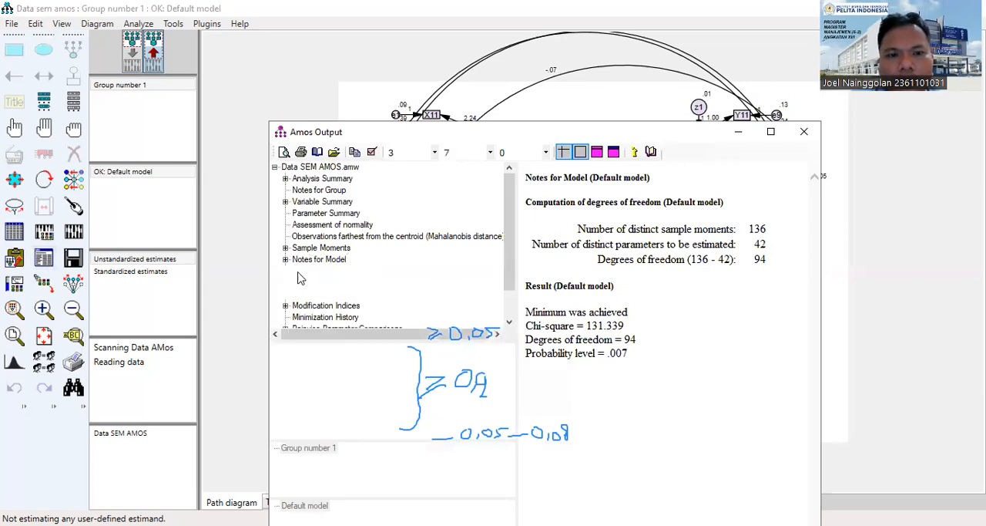
left_click(305, 272)
scroll(696, 297, "down", 5)
scroll(696, 297, "down", 10)
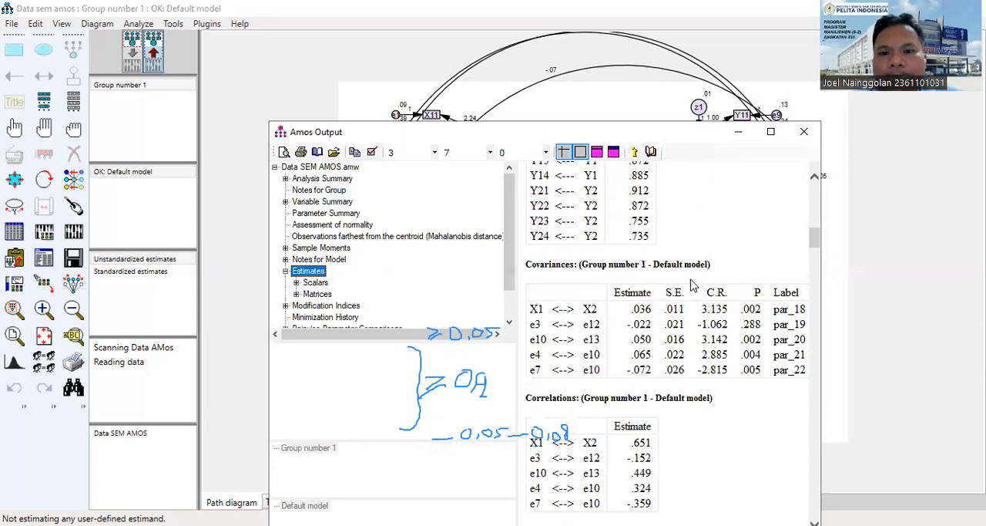
scroll(704, 285, "down", 2)
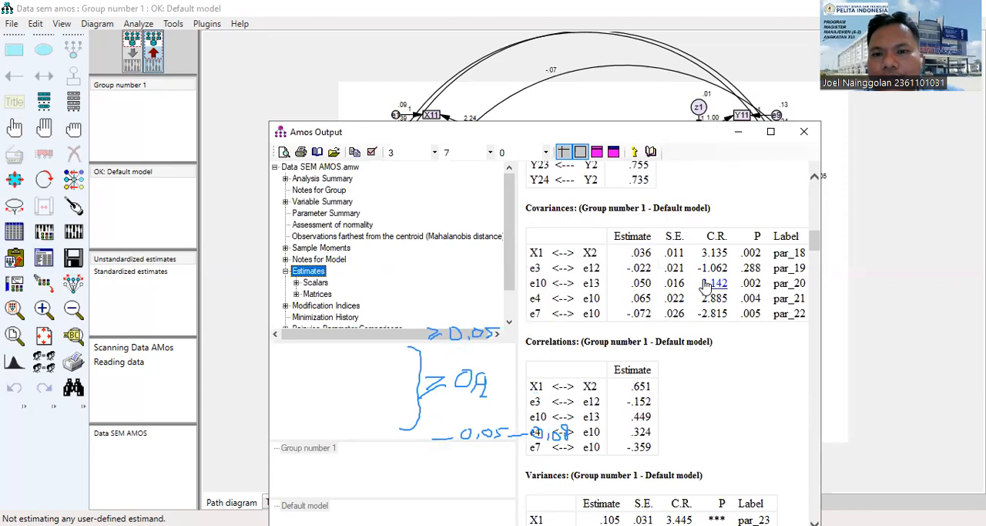
scroll(705, 285, "down", 2)
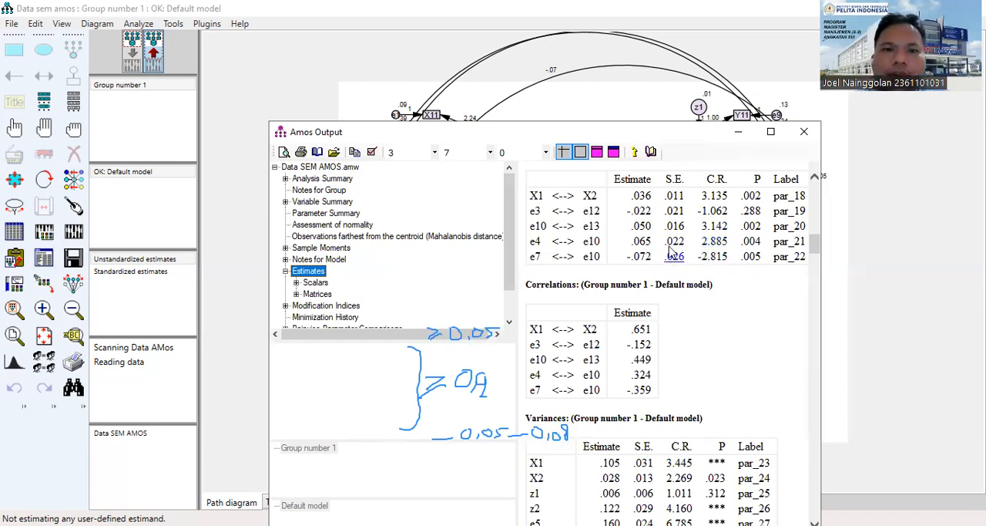
Switch to the input path diagram and draw another error covariance linking e3 with one of Y1's indicator errors, consulting the text output estimates.
left_click(38, 76)
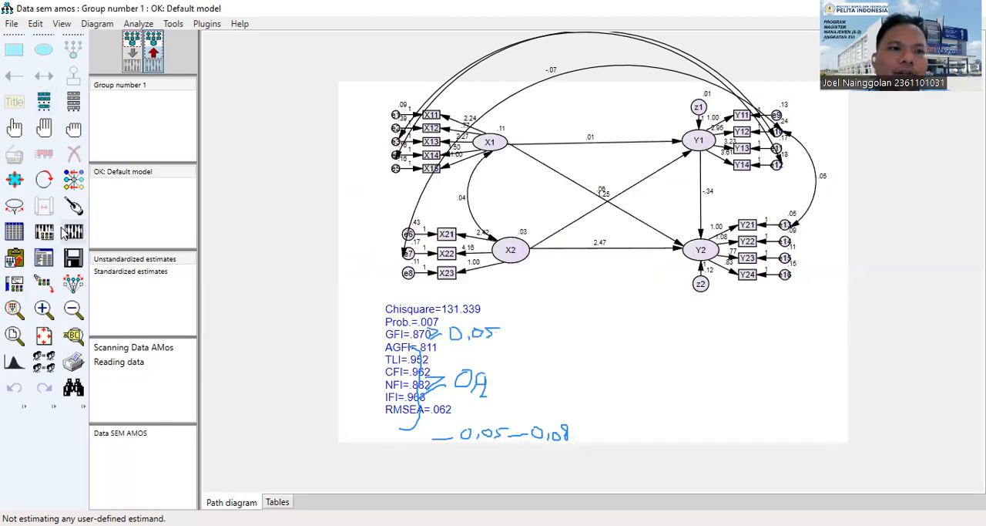
left_click(133, 51)
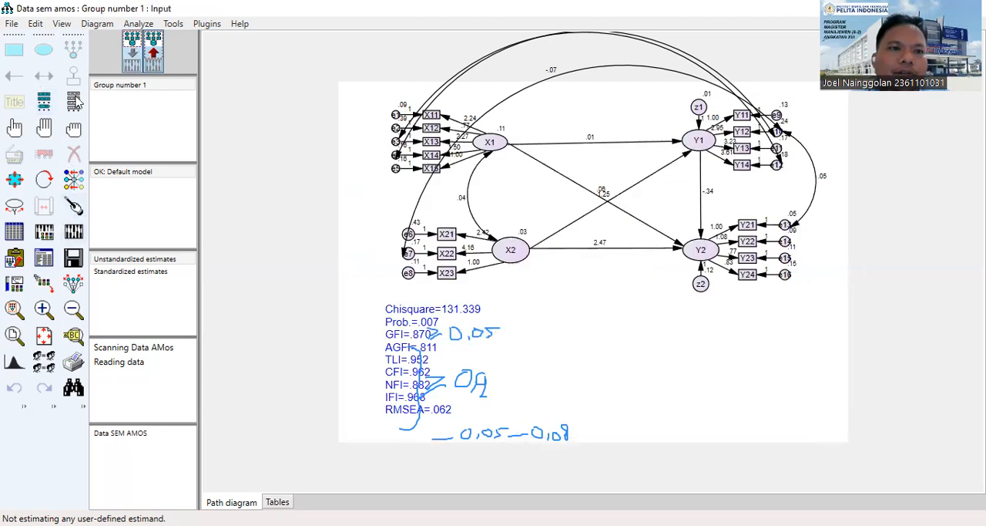
left_click(48, 79)
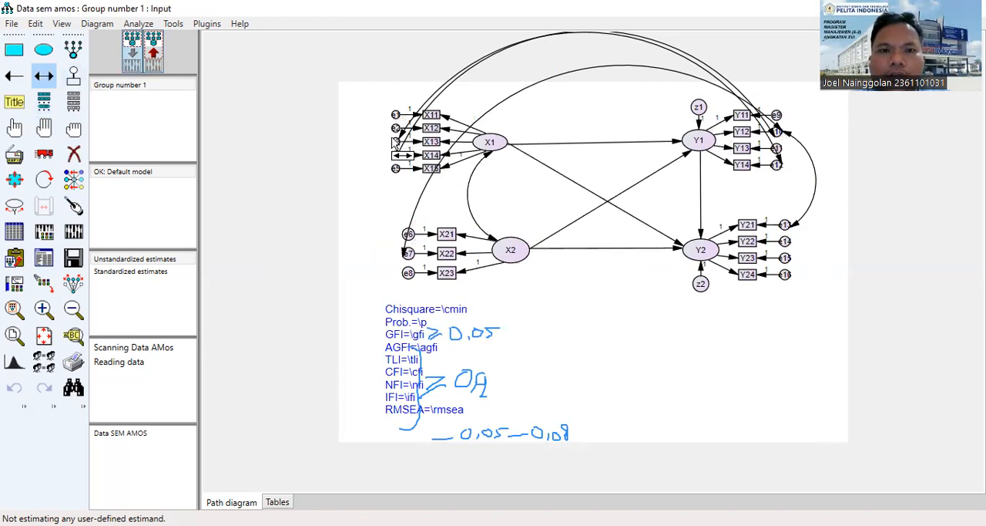
left_click_drag(396, 142, 777, 147)
key("F10")
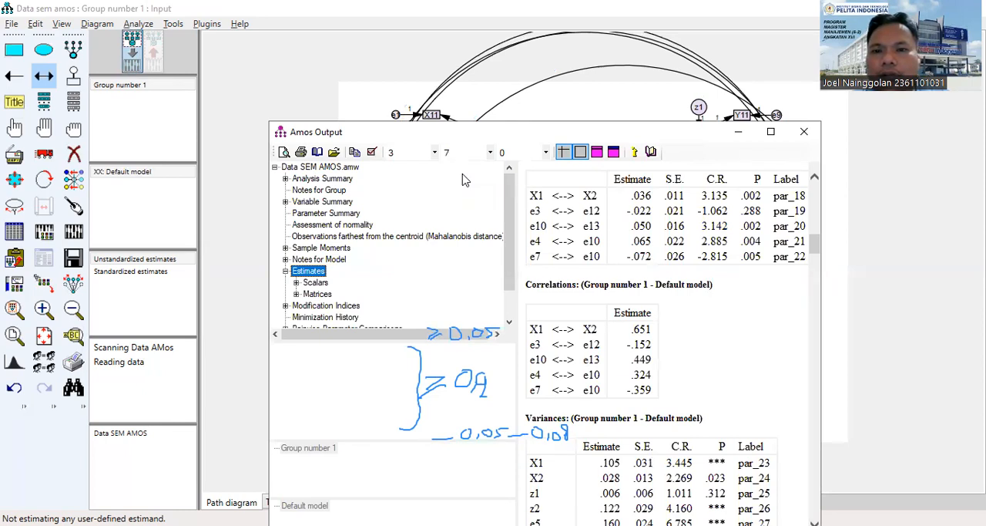
left_click_drag(408, 253, 777, 141)
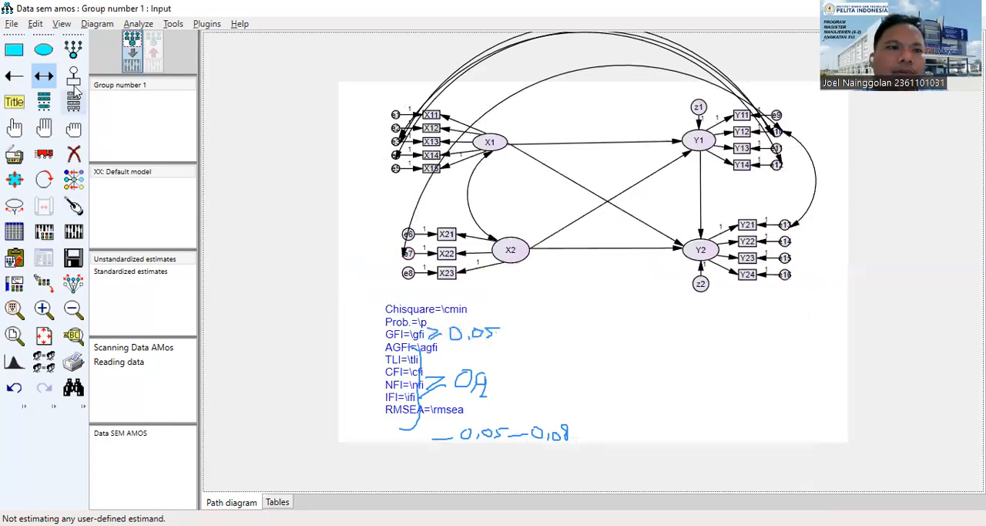
Recalculate the estimates for the revised model and display them on the output path diagram.
left_click(73, 232)
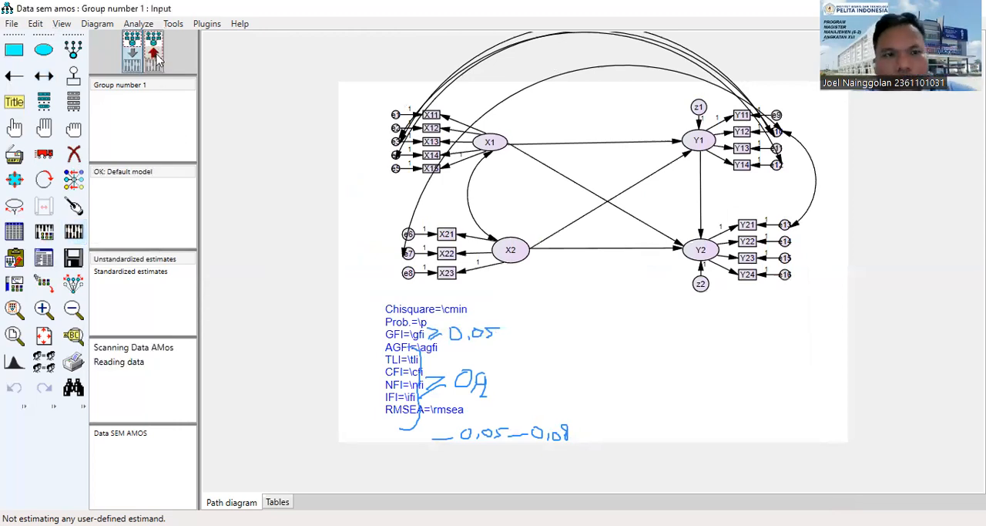
left_click(158, 56)
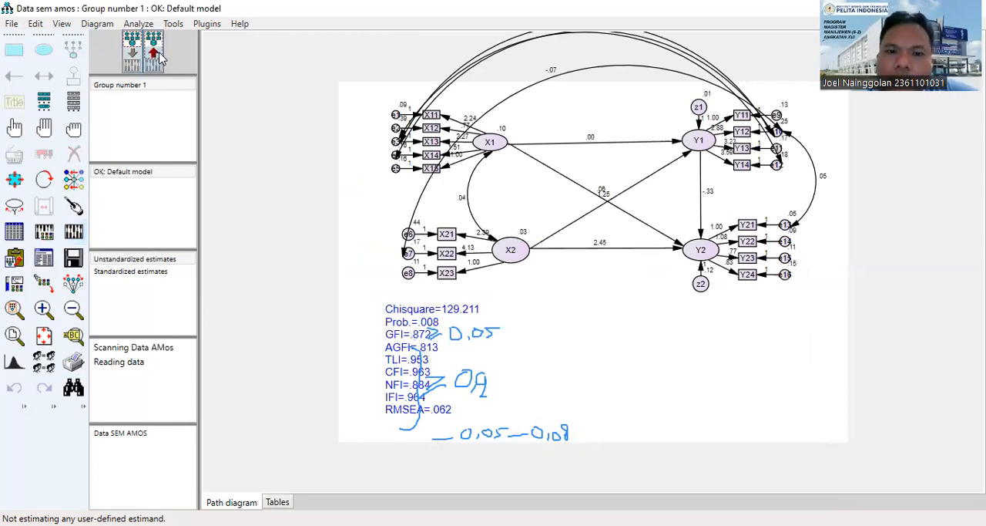